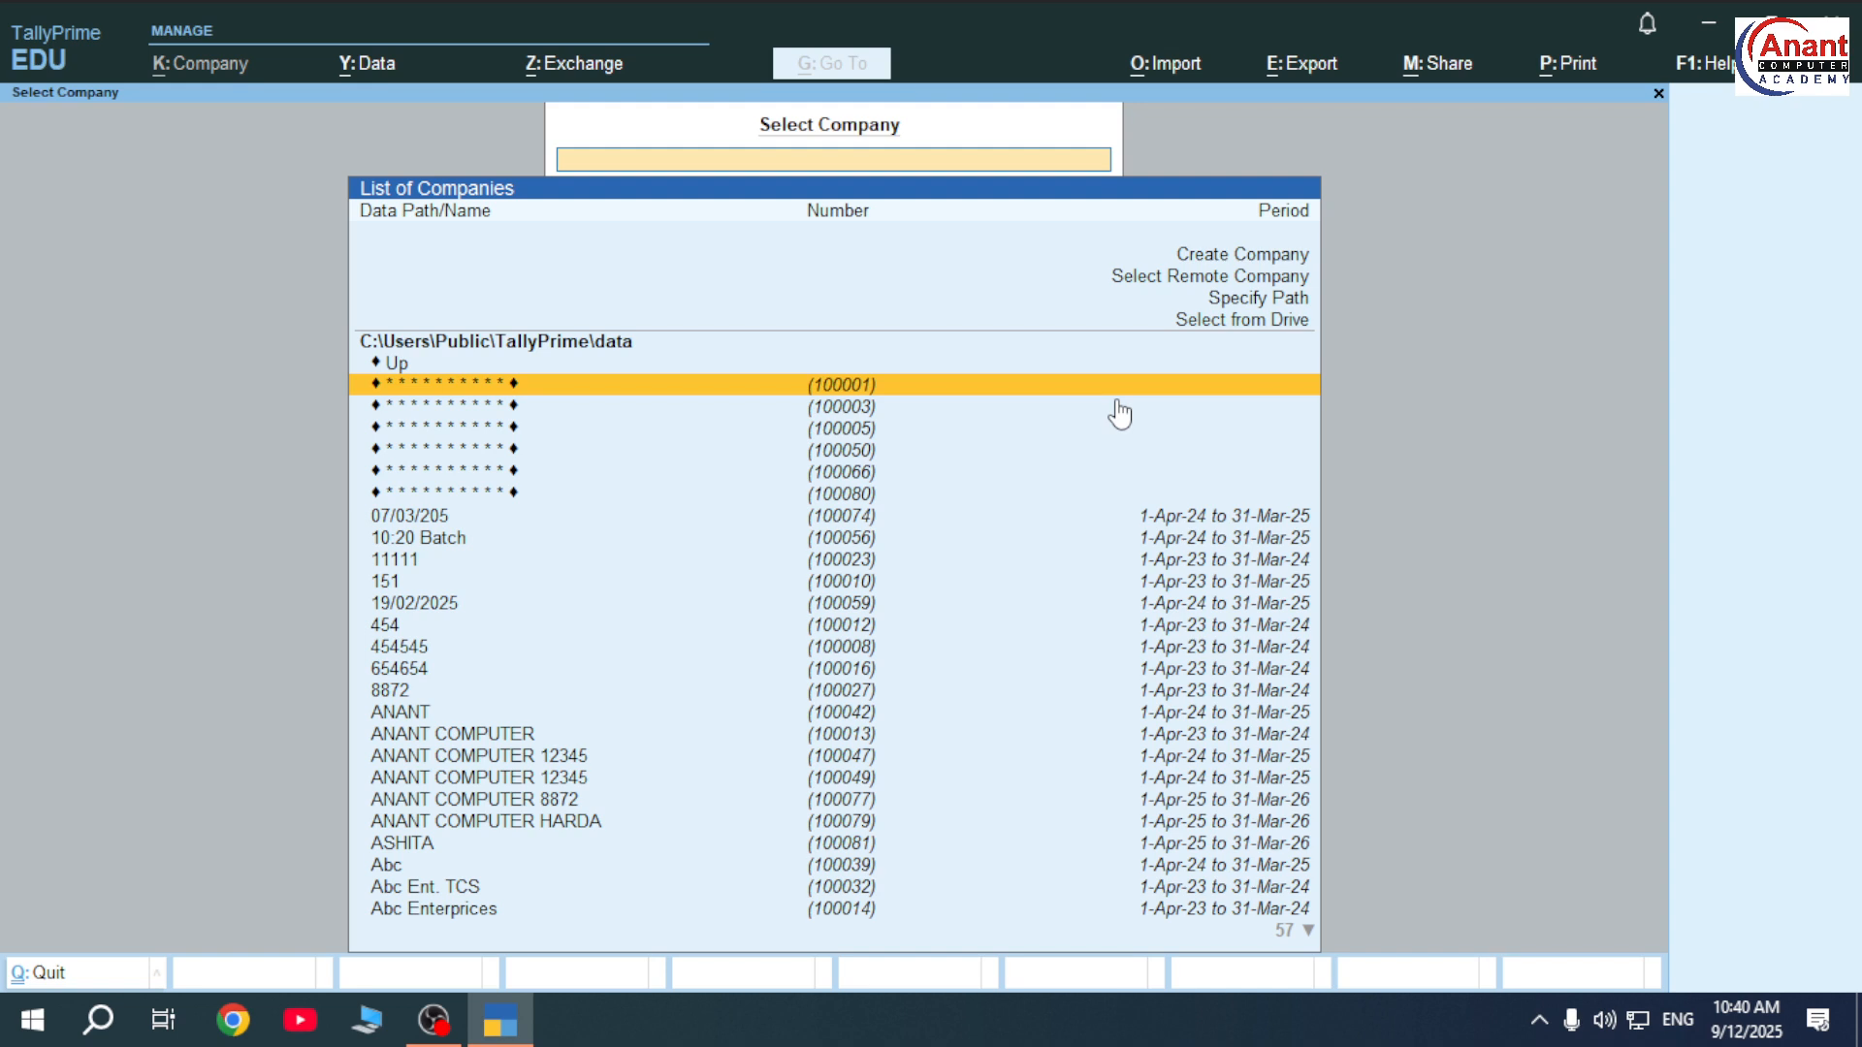
Open the locked company ANANT COMPUTER 461331 with the vault password, then log in with the username and password.
key(Down)
key(Down)
key(Down)
key(Down)
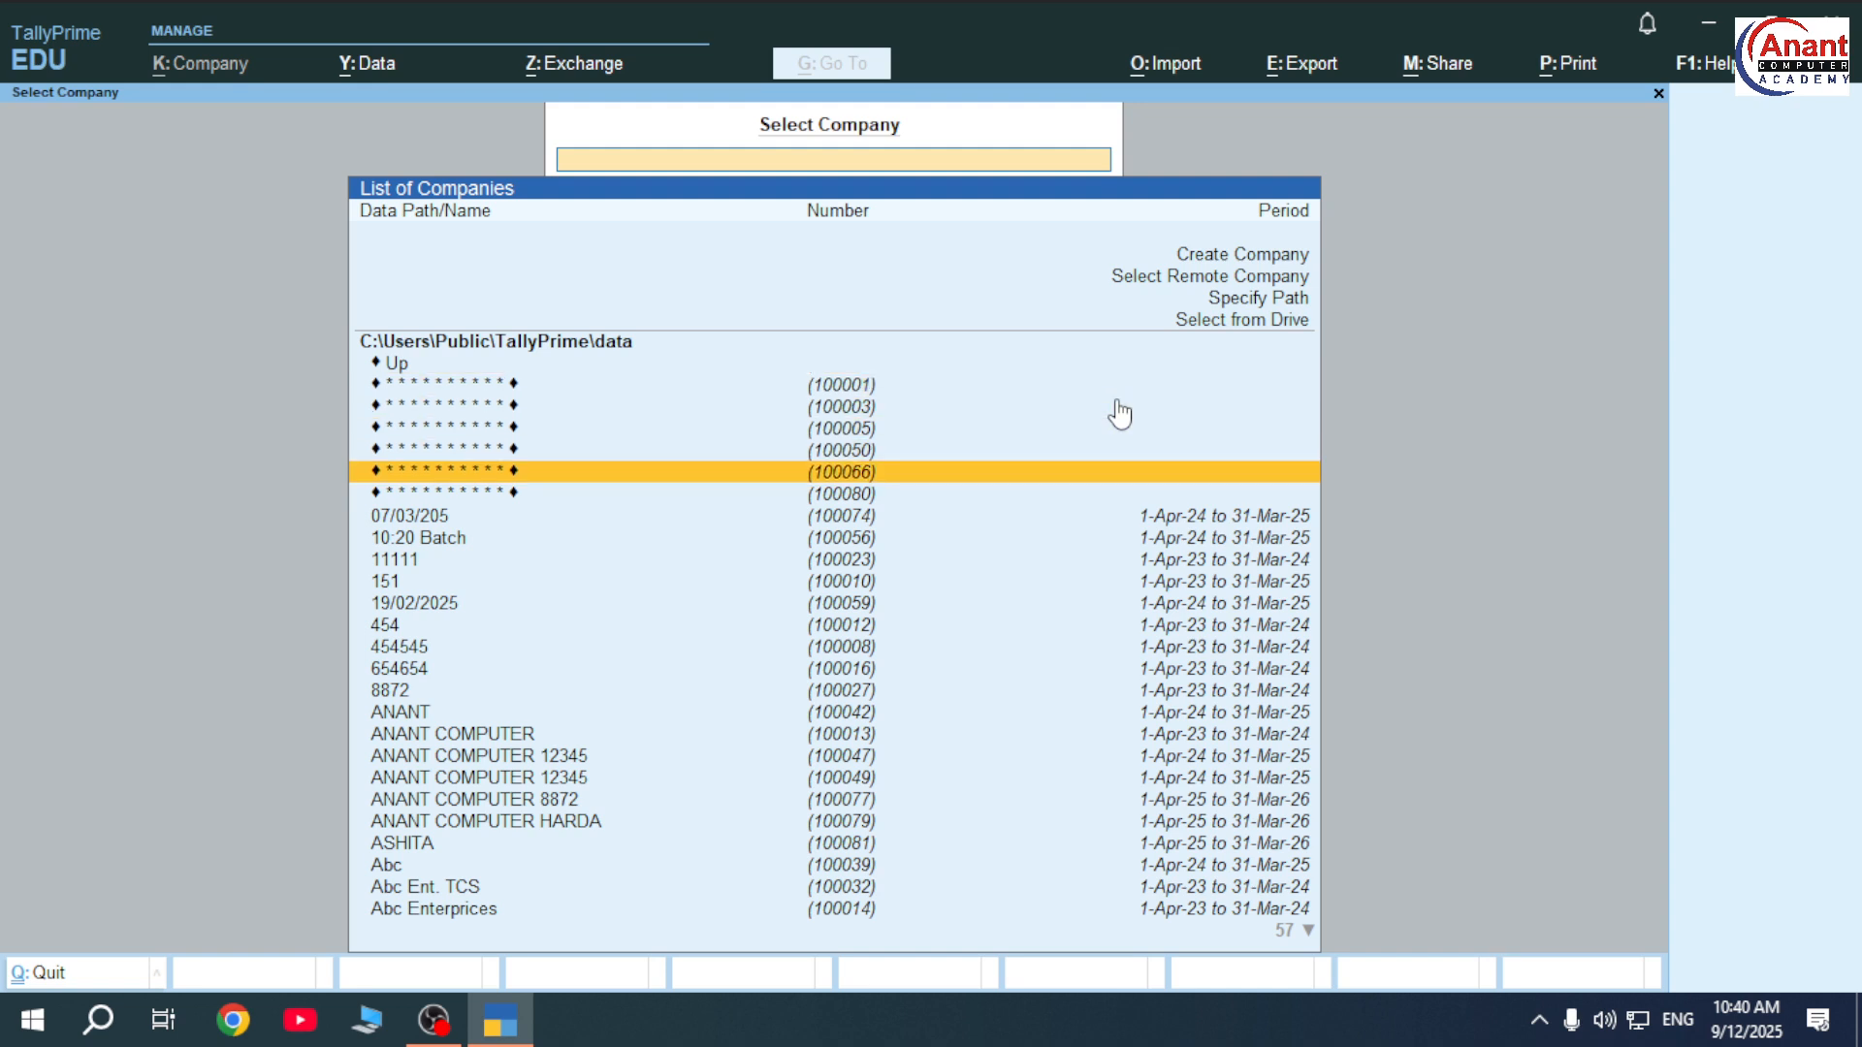
key(Down)
key(Return)
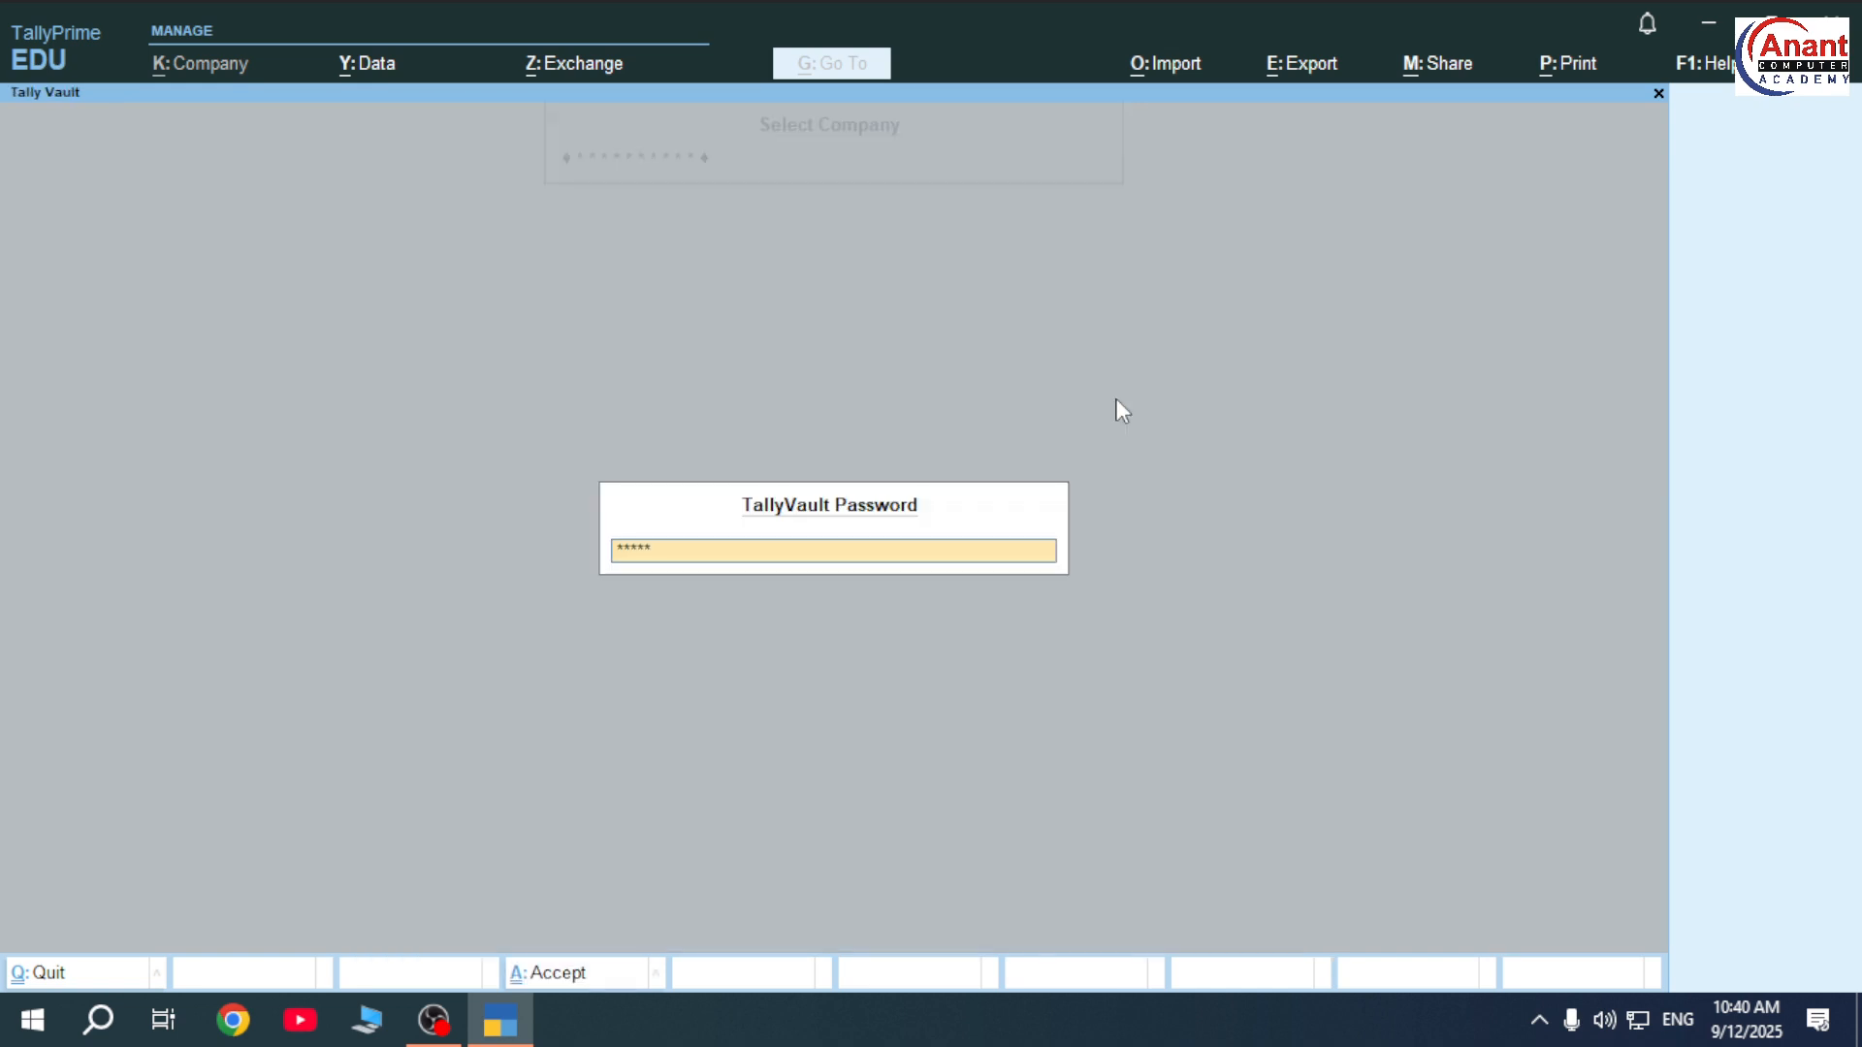
key(Return)
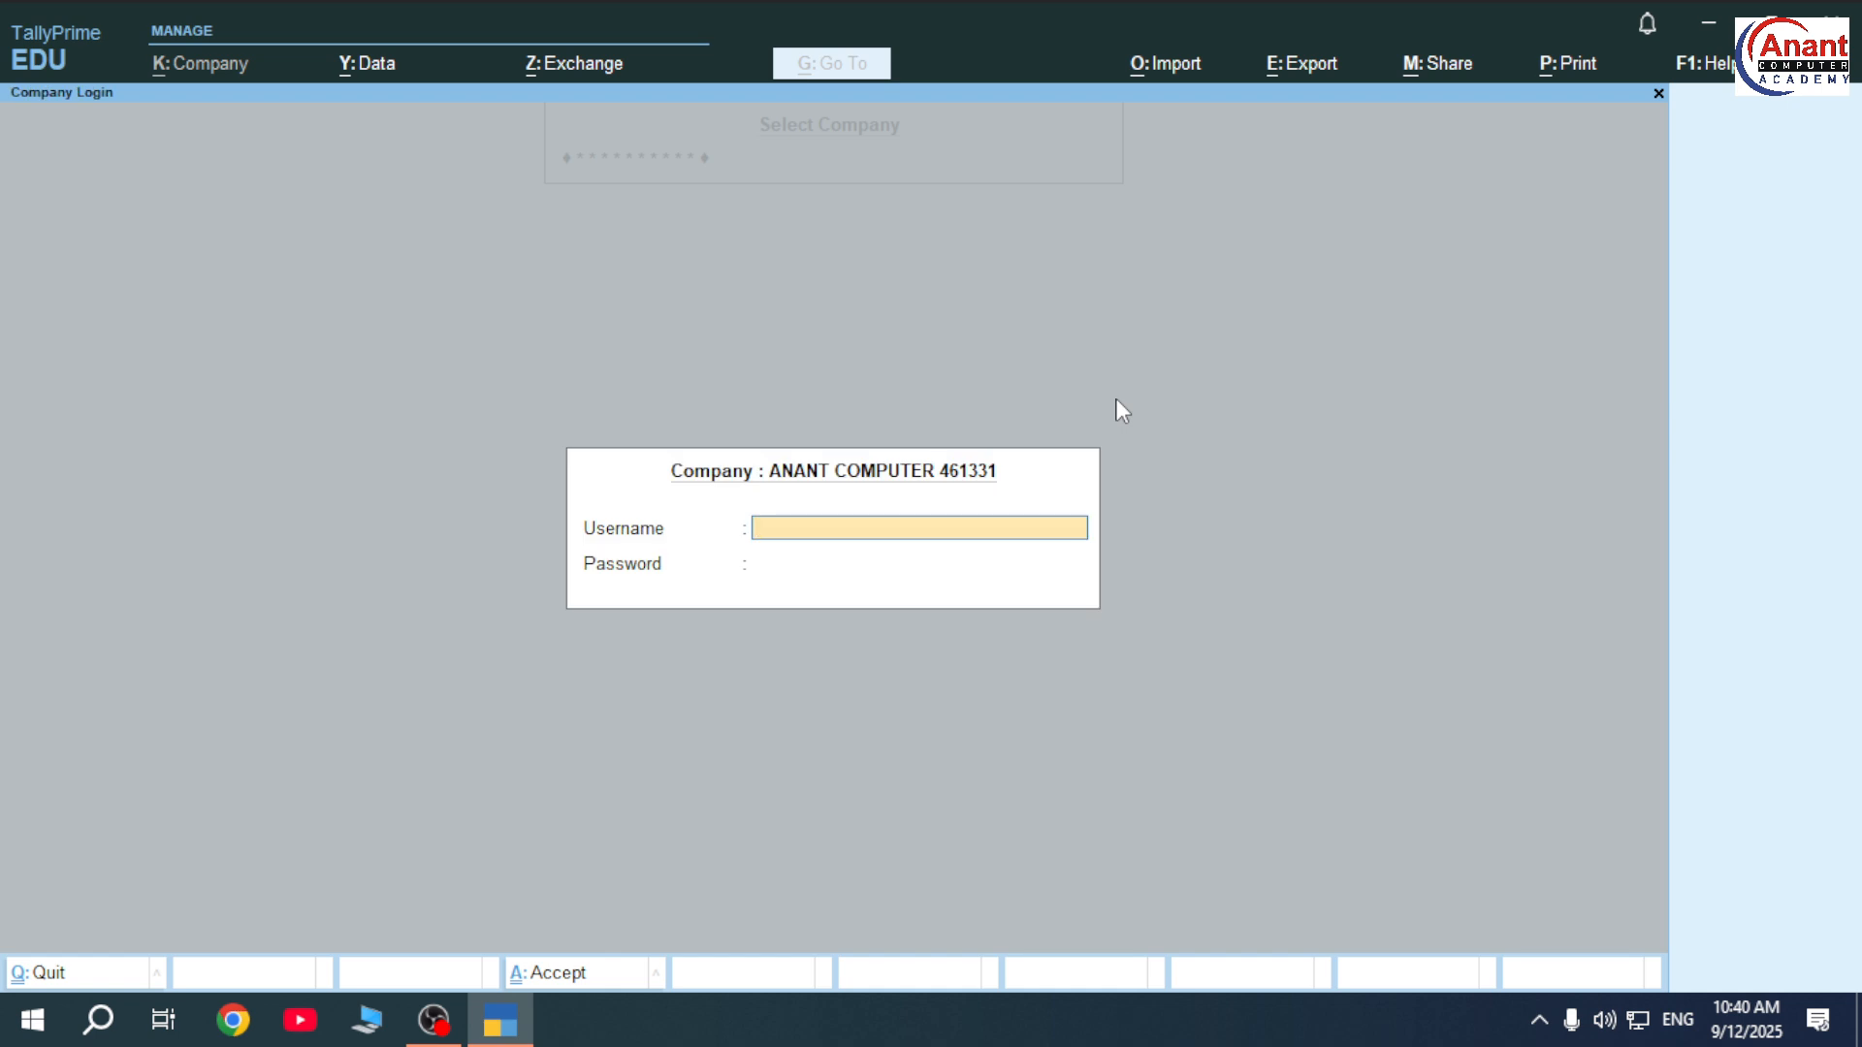
text(HARDA)
key(Return)
text(****)
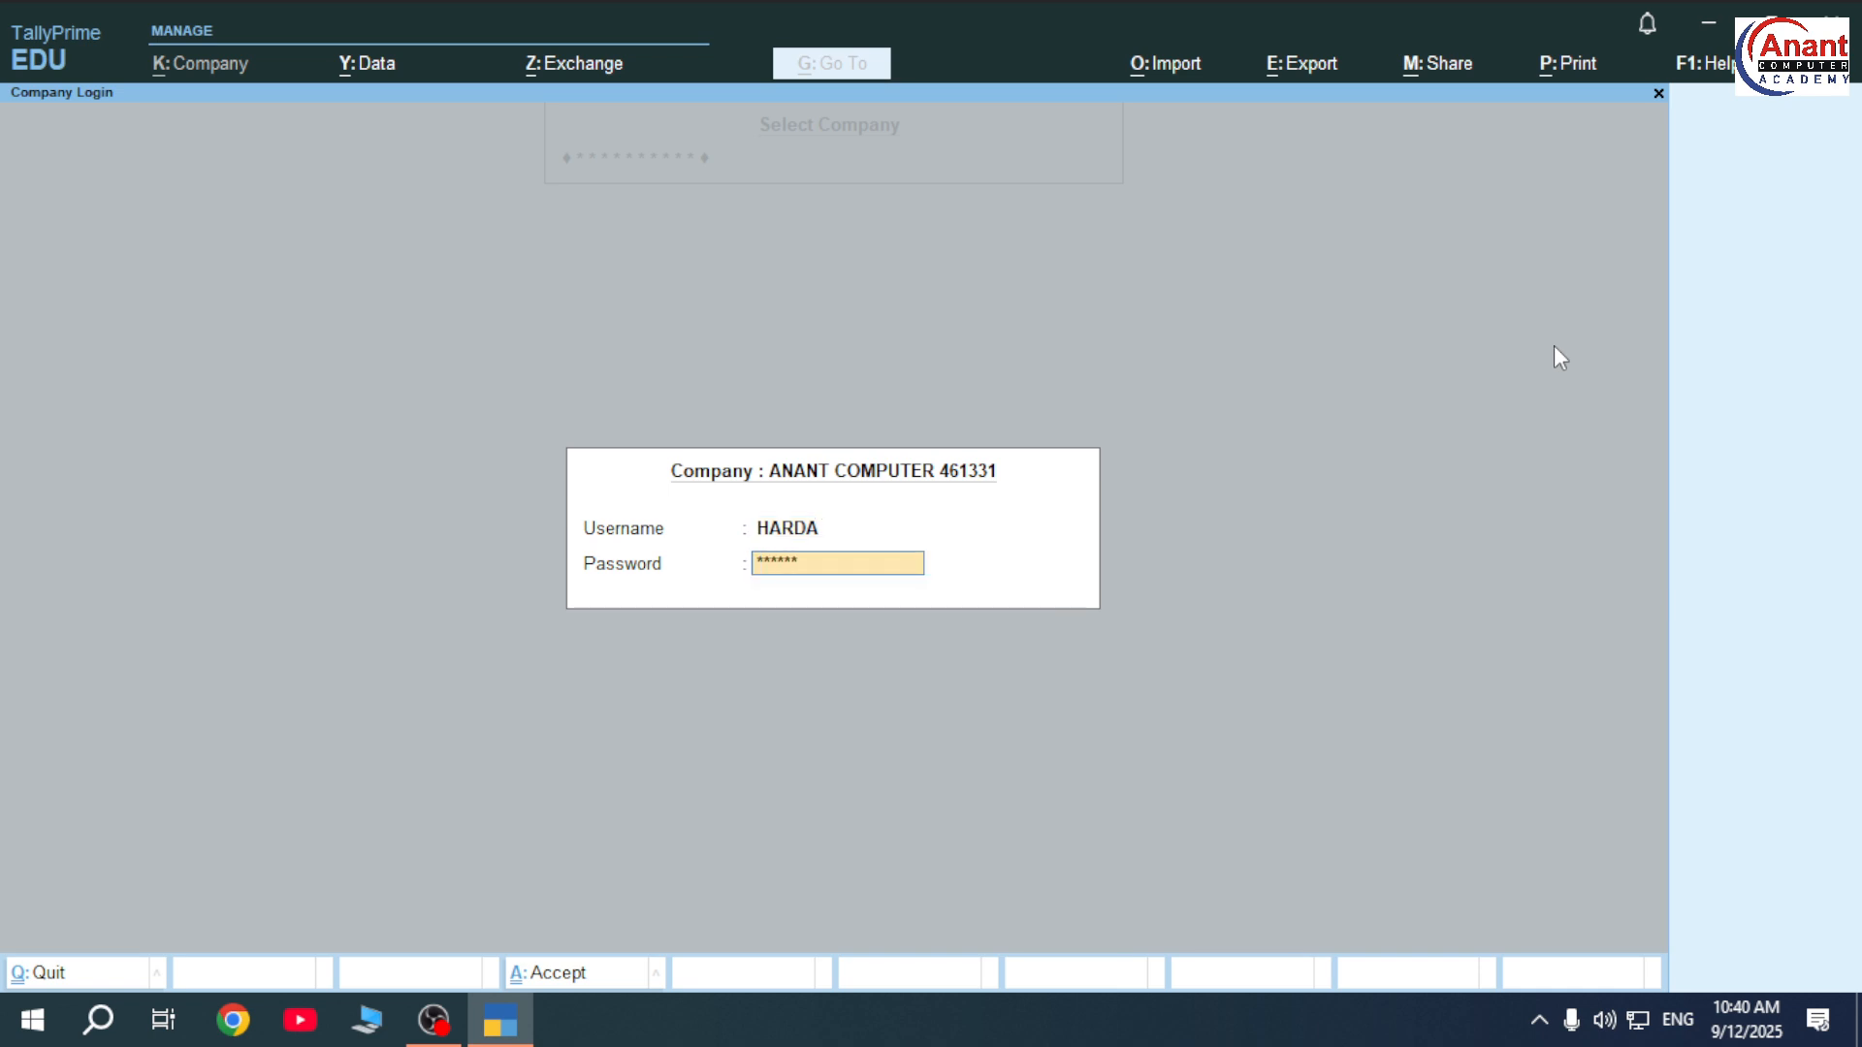
key(Return)
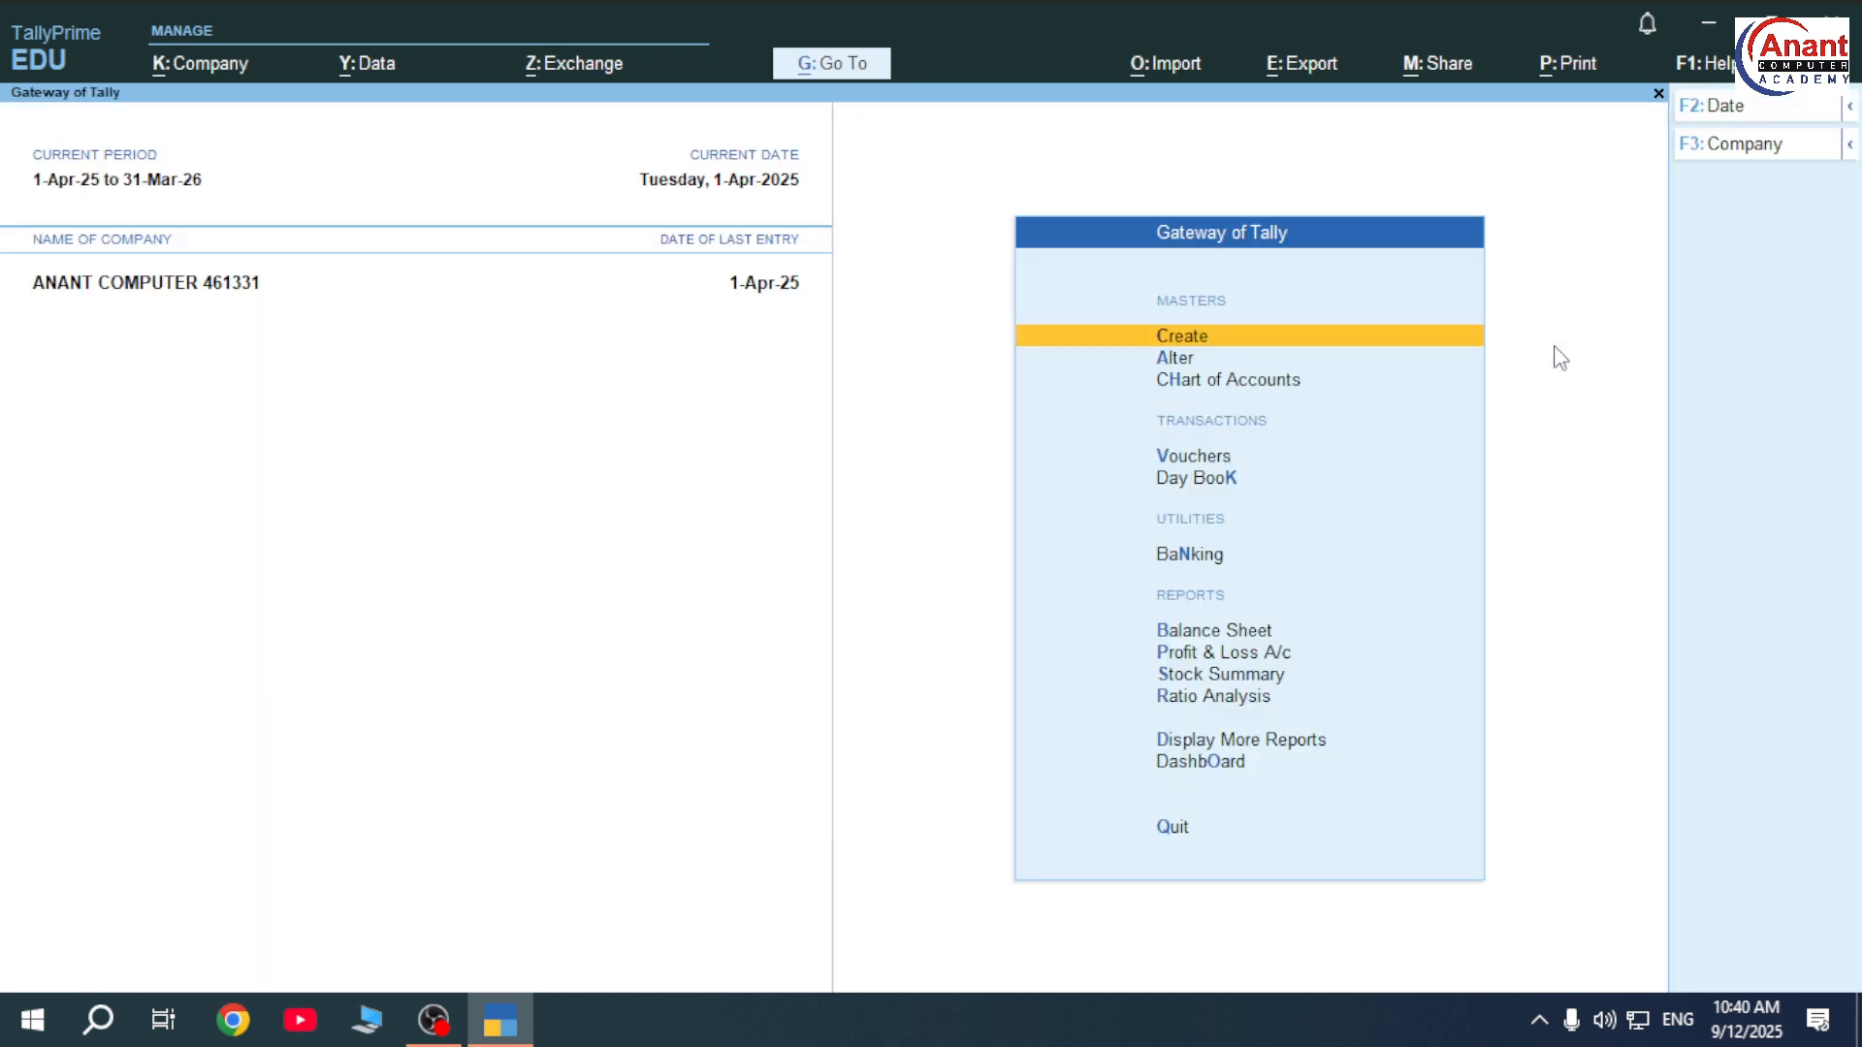
key(Down)
key(Down)
key(Down)
Enter voucher entry and switch the voucher type to Receipt No. 1.
key(Return)
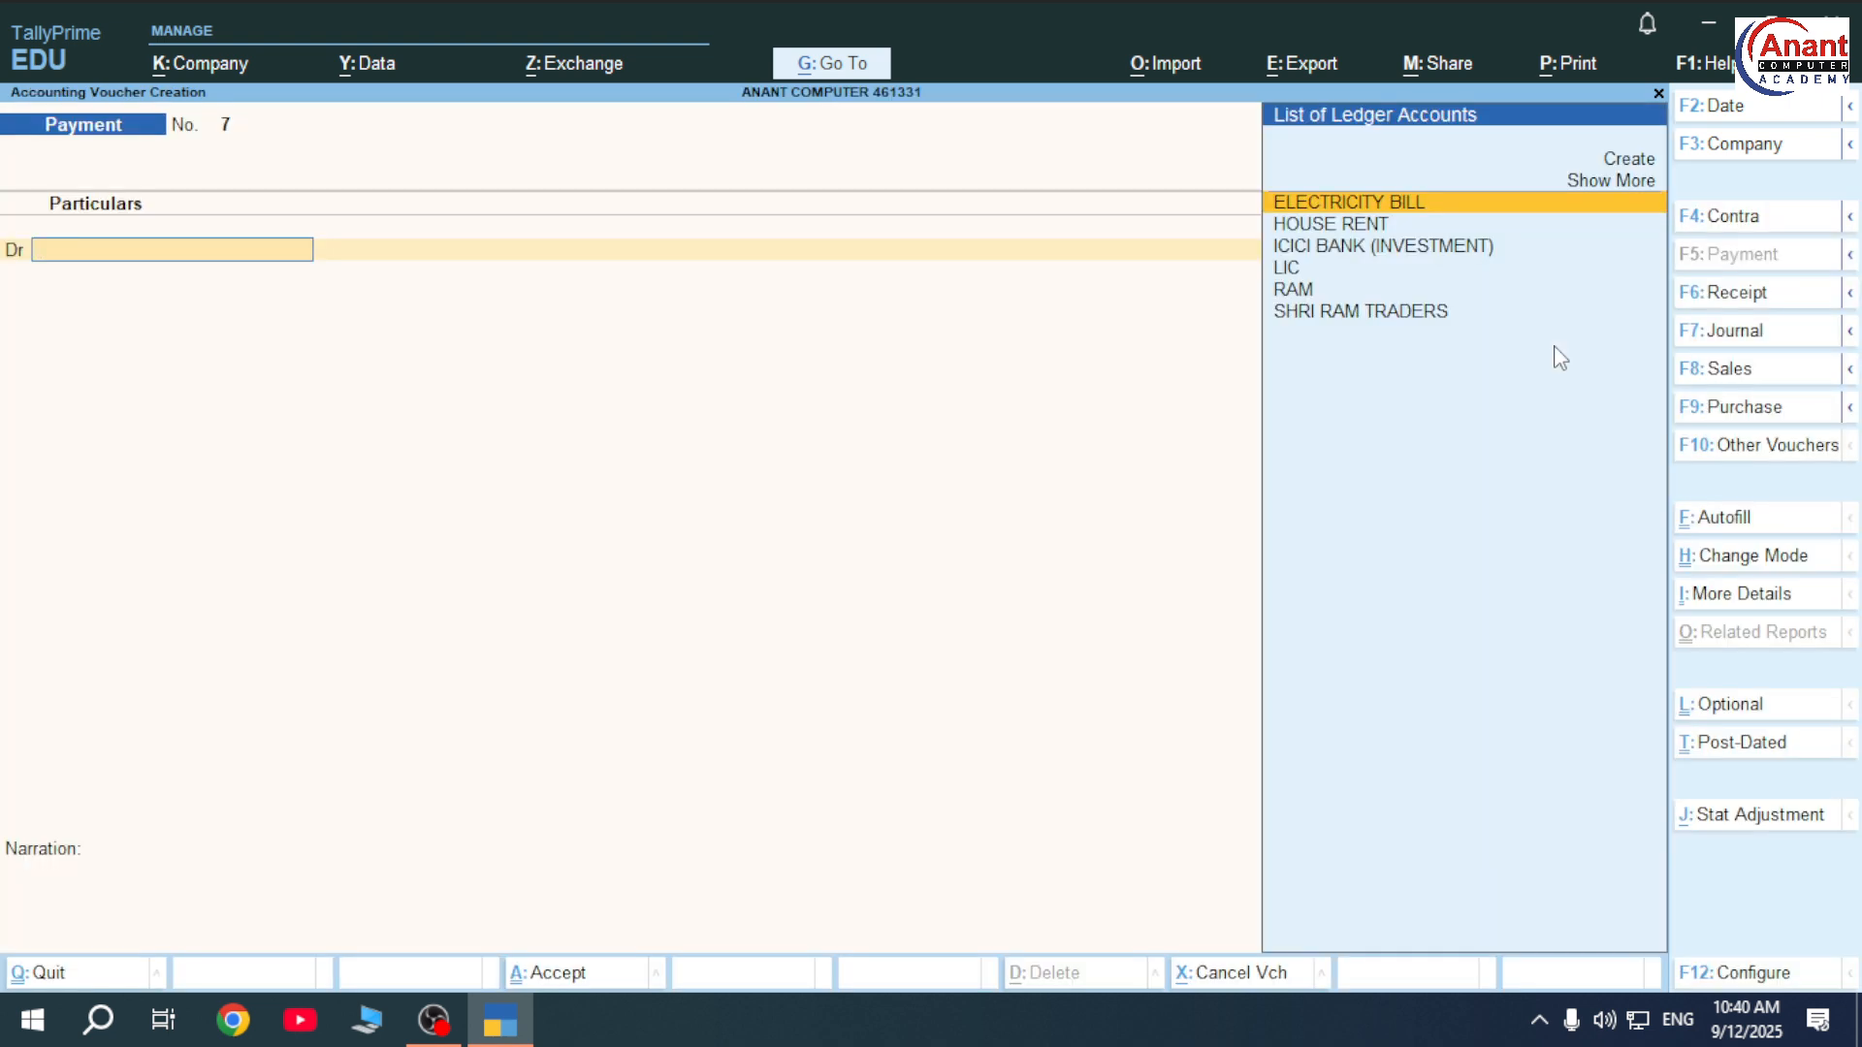
key(F6)
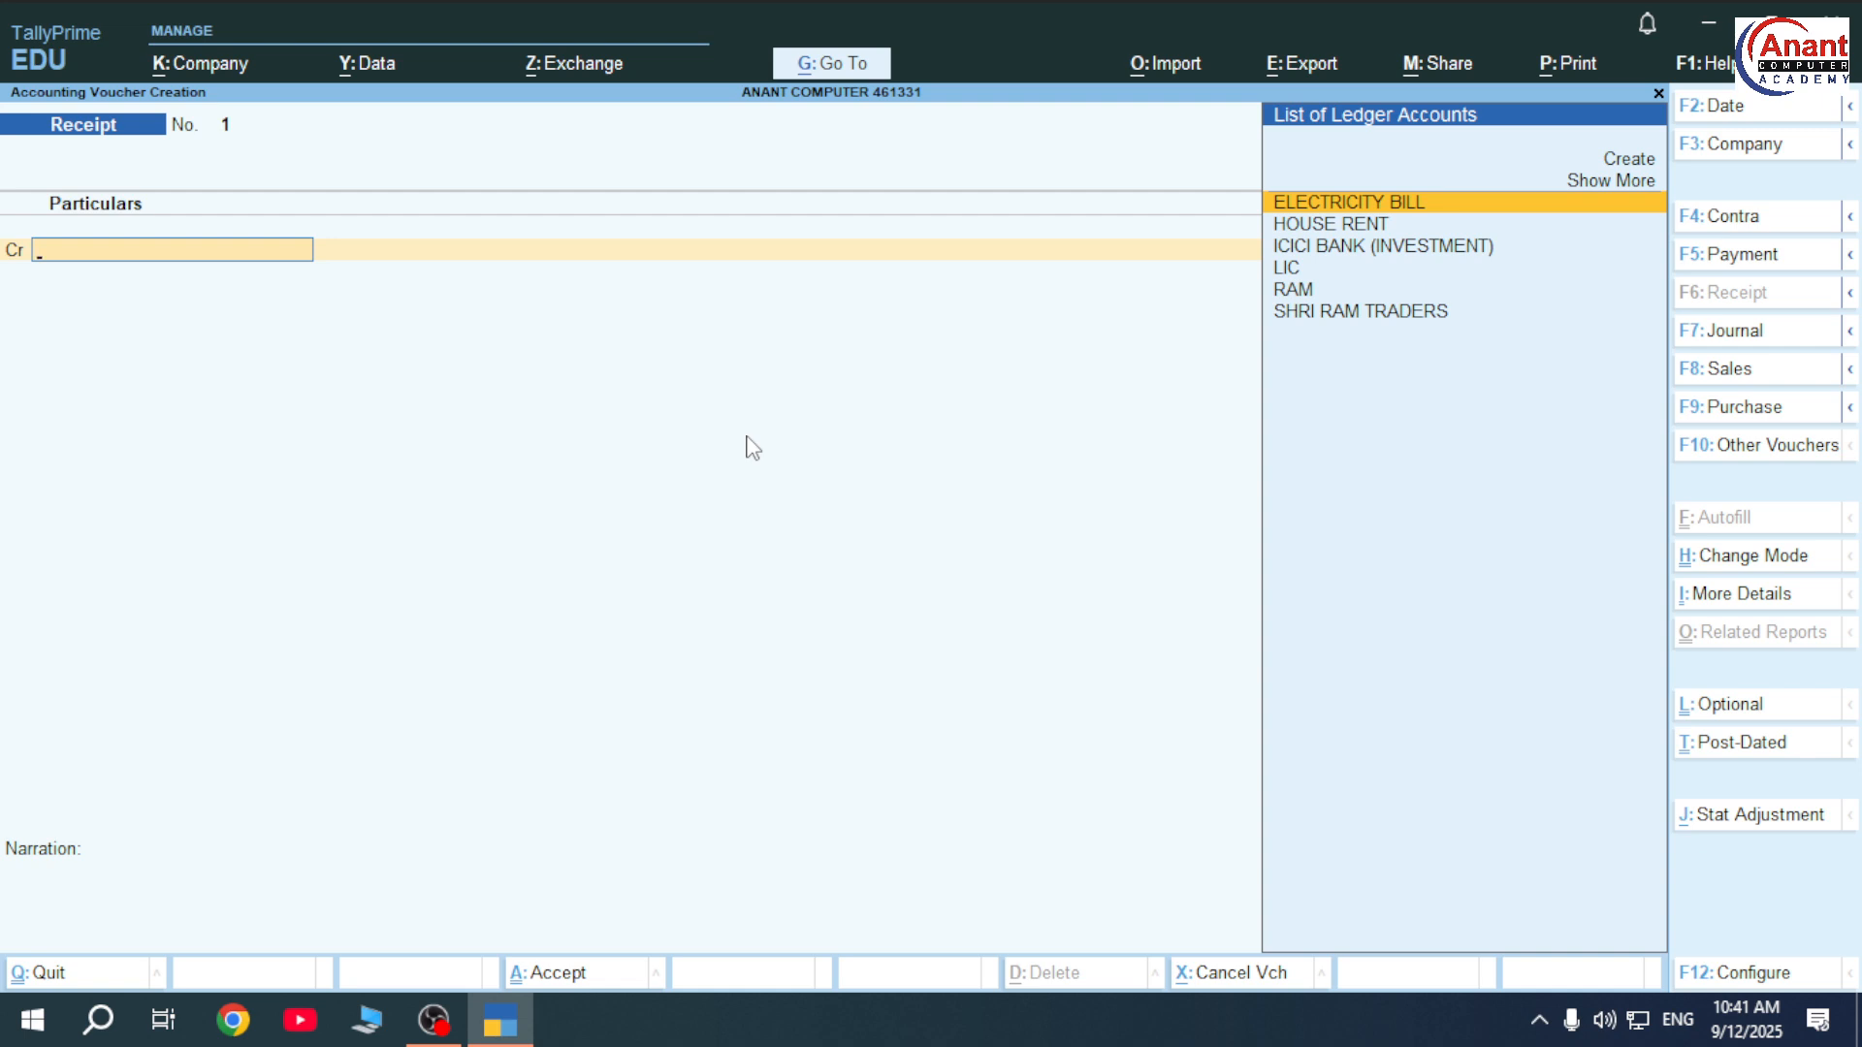
Discard the unsaved receipt and review the Balance Sheet.
key(Escape)
key(y)
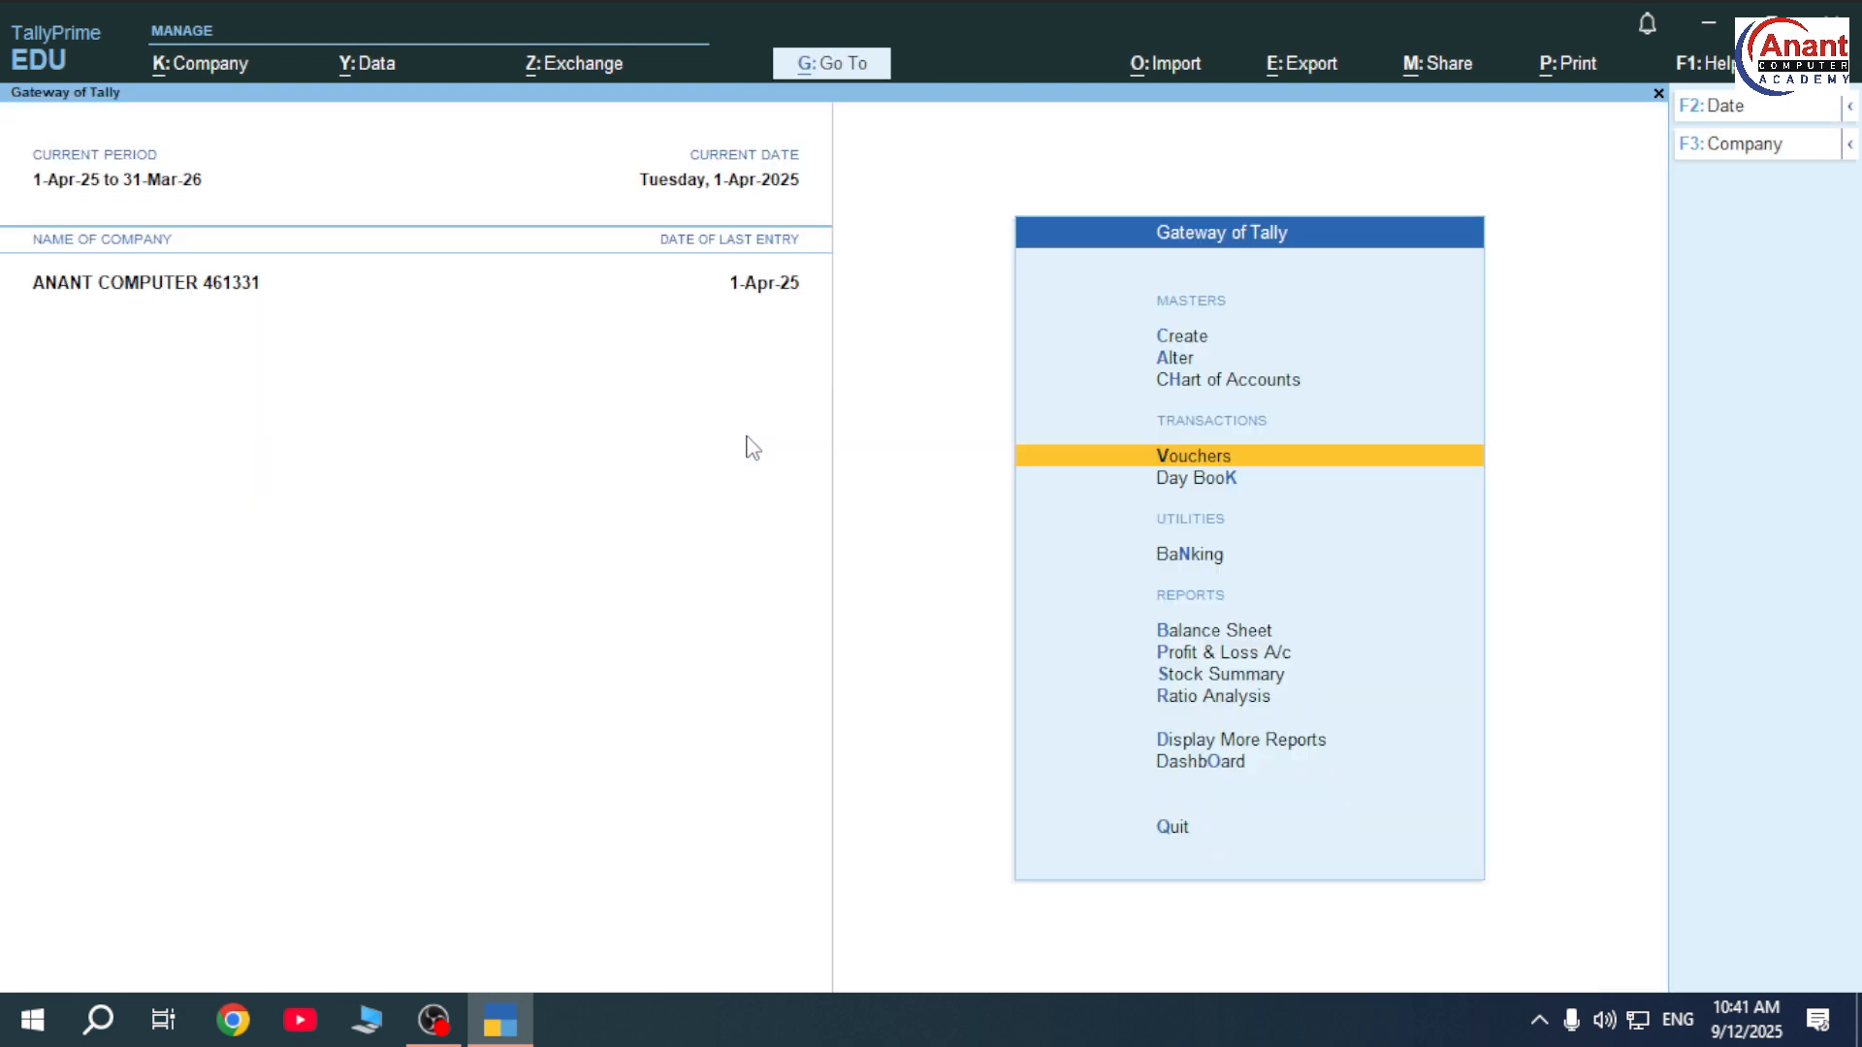
key(Up)
key(Up)
key(Up)
key(Down)
key(Down)
key(Down)
key(Down)
key(Down)
key(Down)
key(Down)
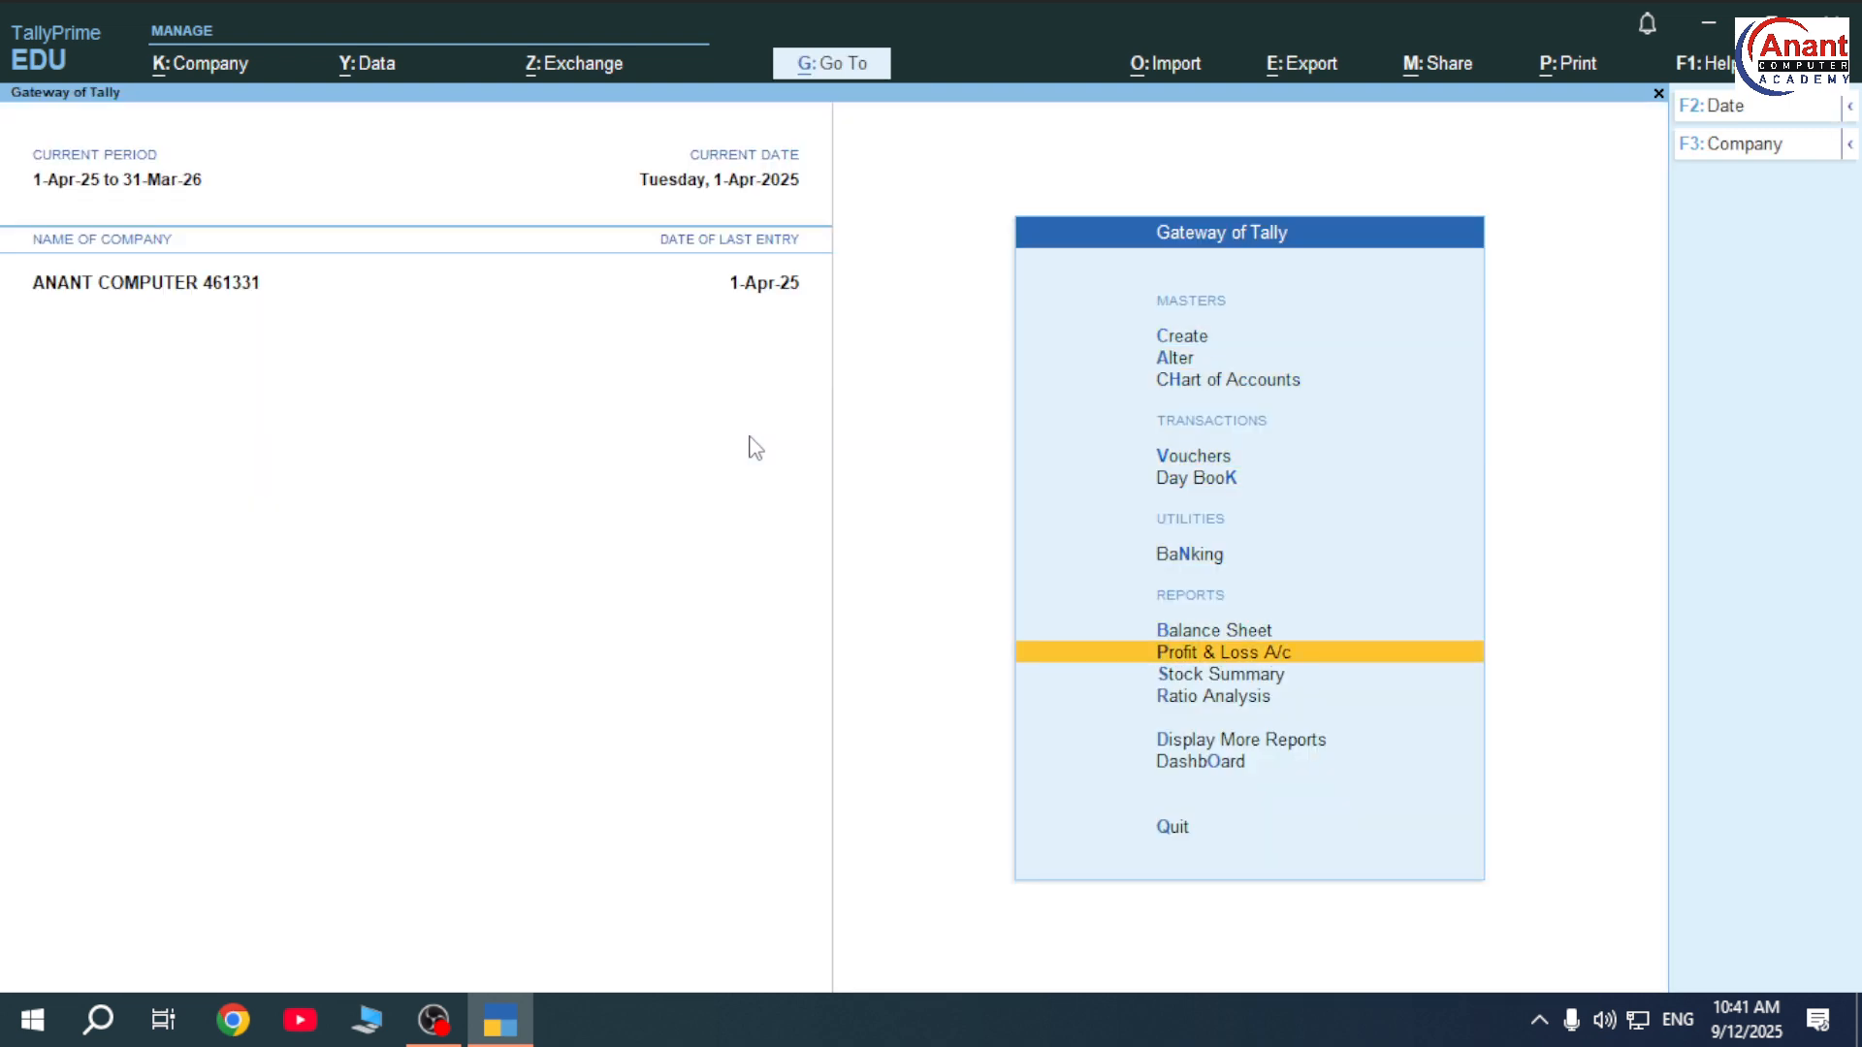
key(Up)
key(Return)
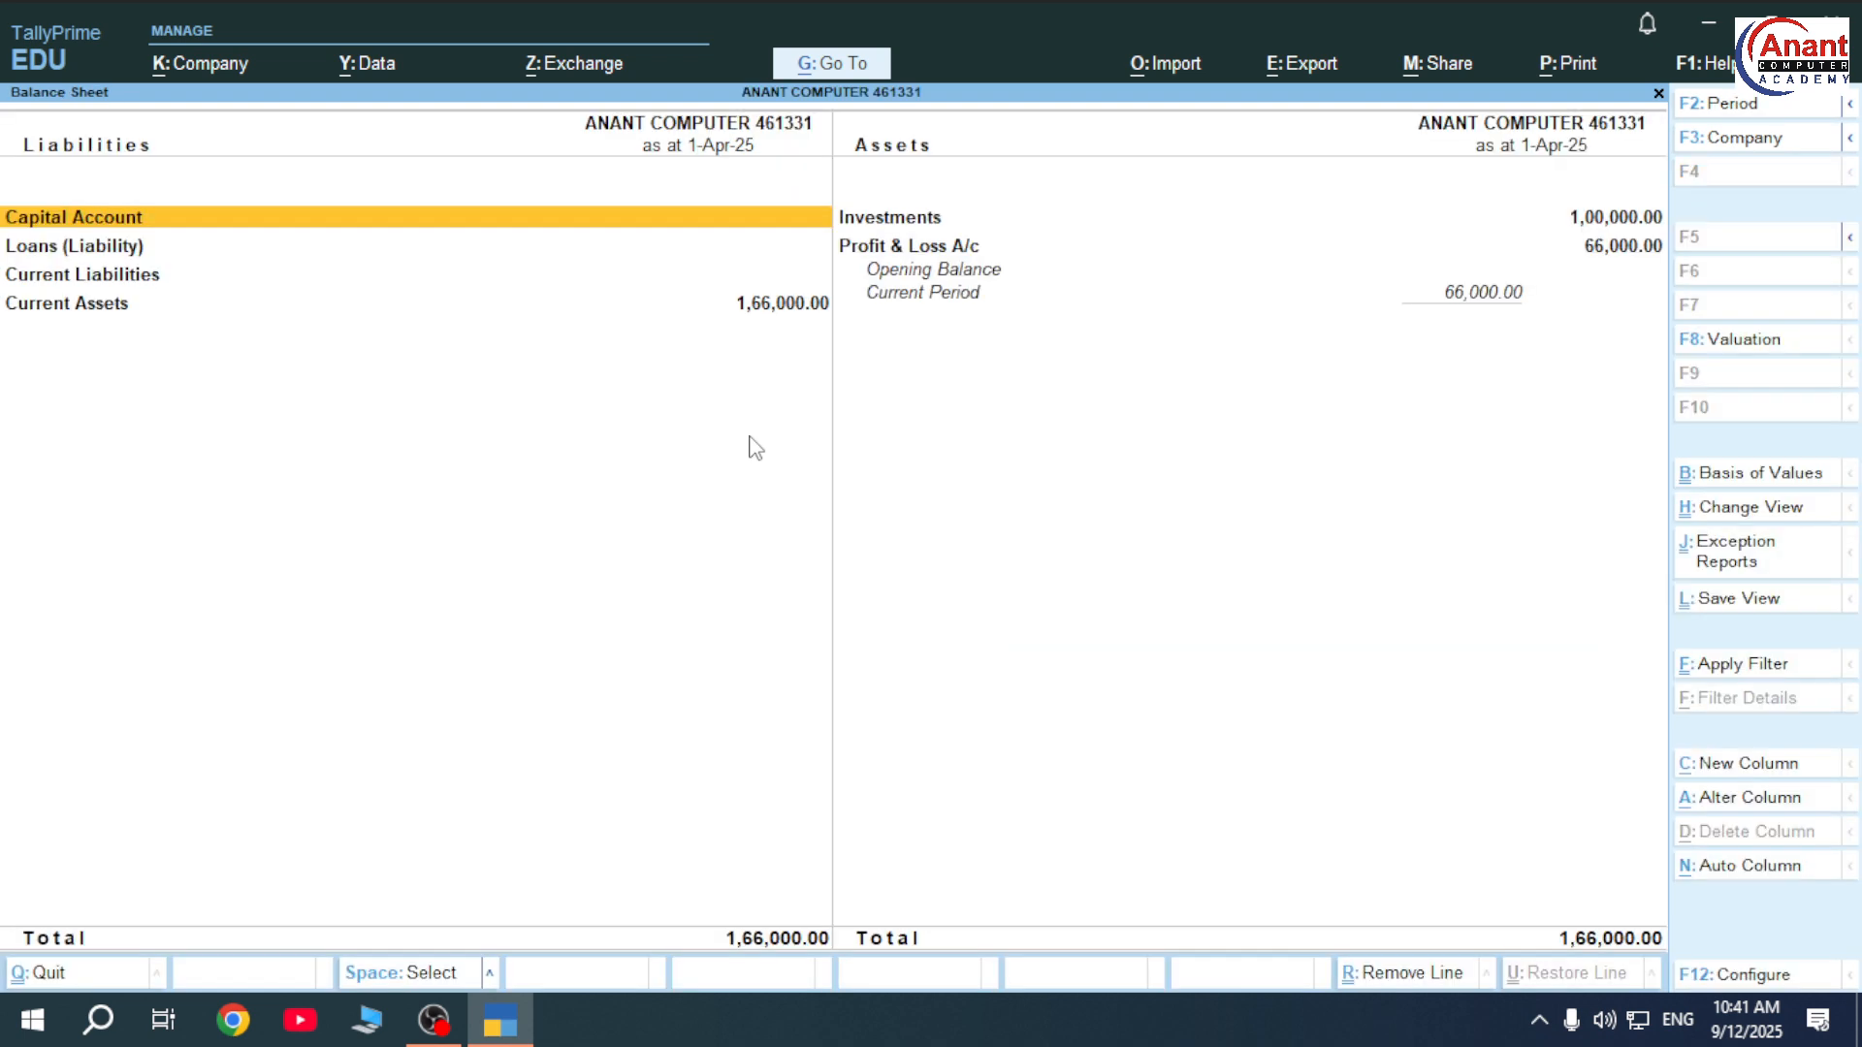
key(Escape)
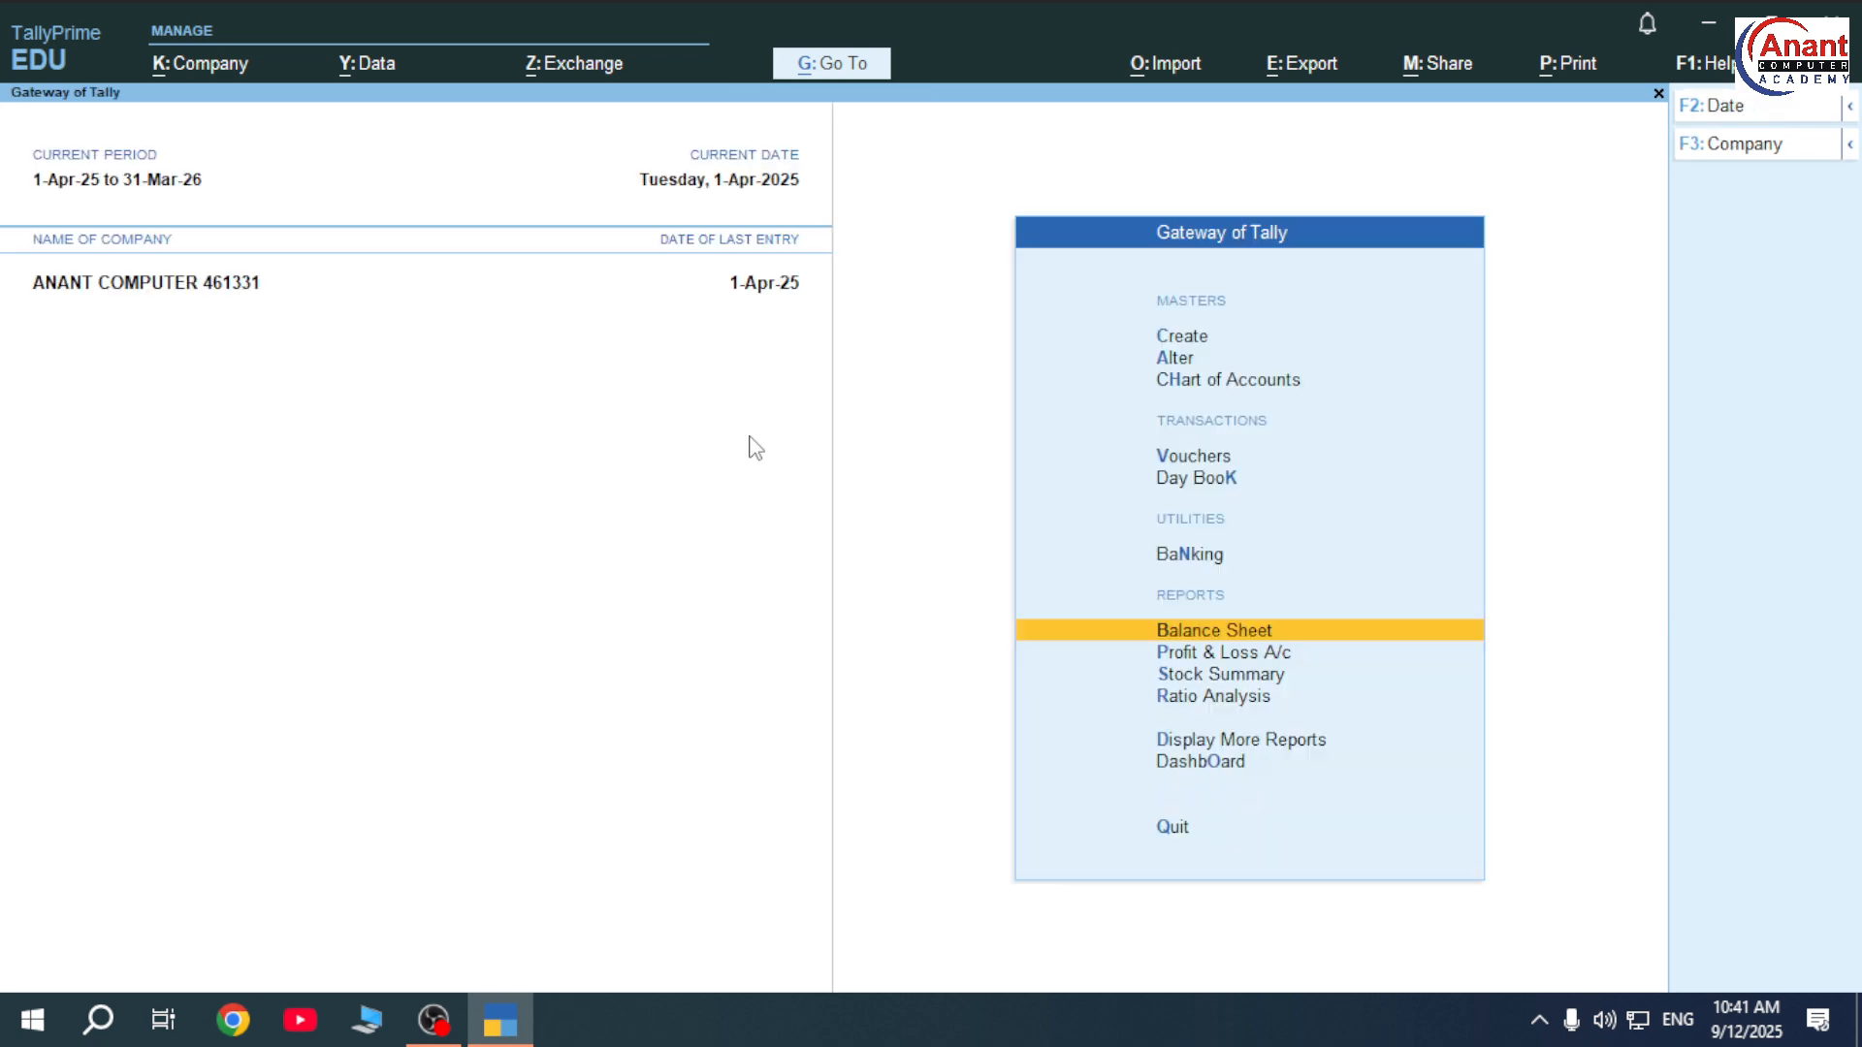
Try a Contra voucher crediting Cash, discard it, and reopen a blank Contra No. 11.
key(Up)
key(Up)
key(Up)
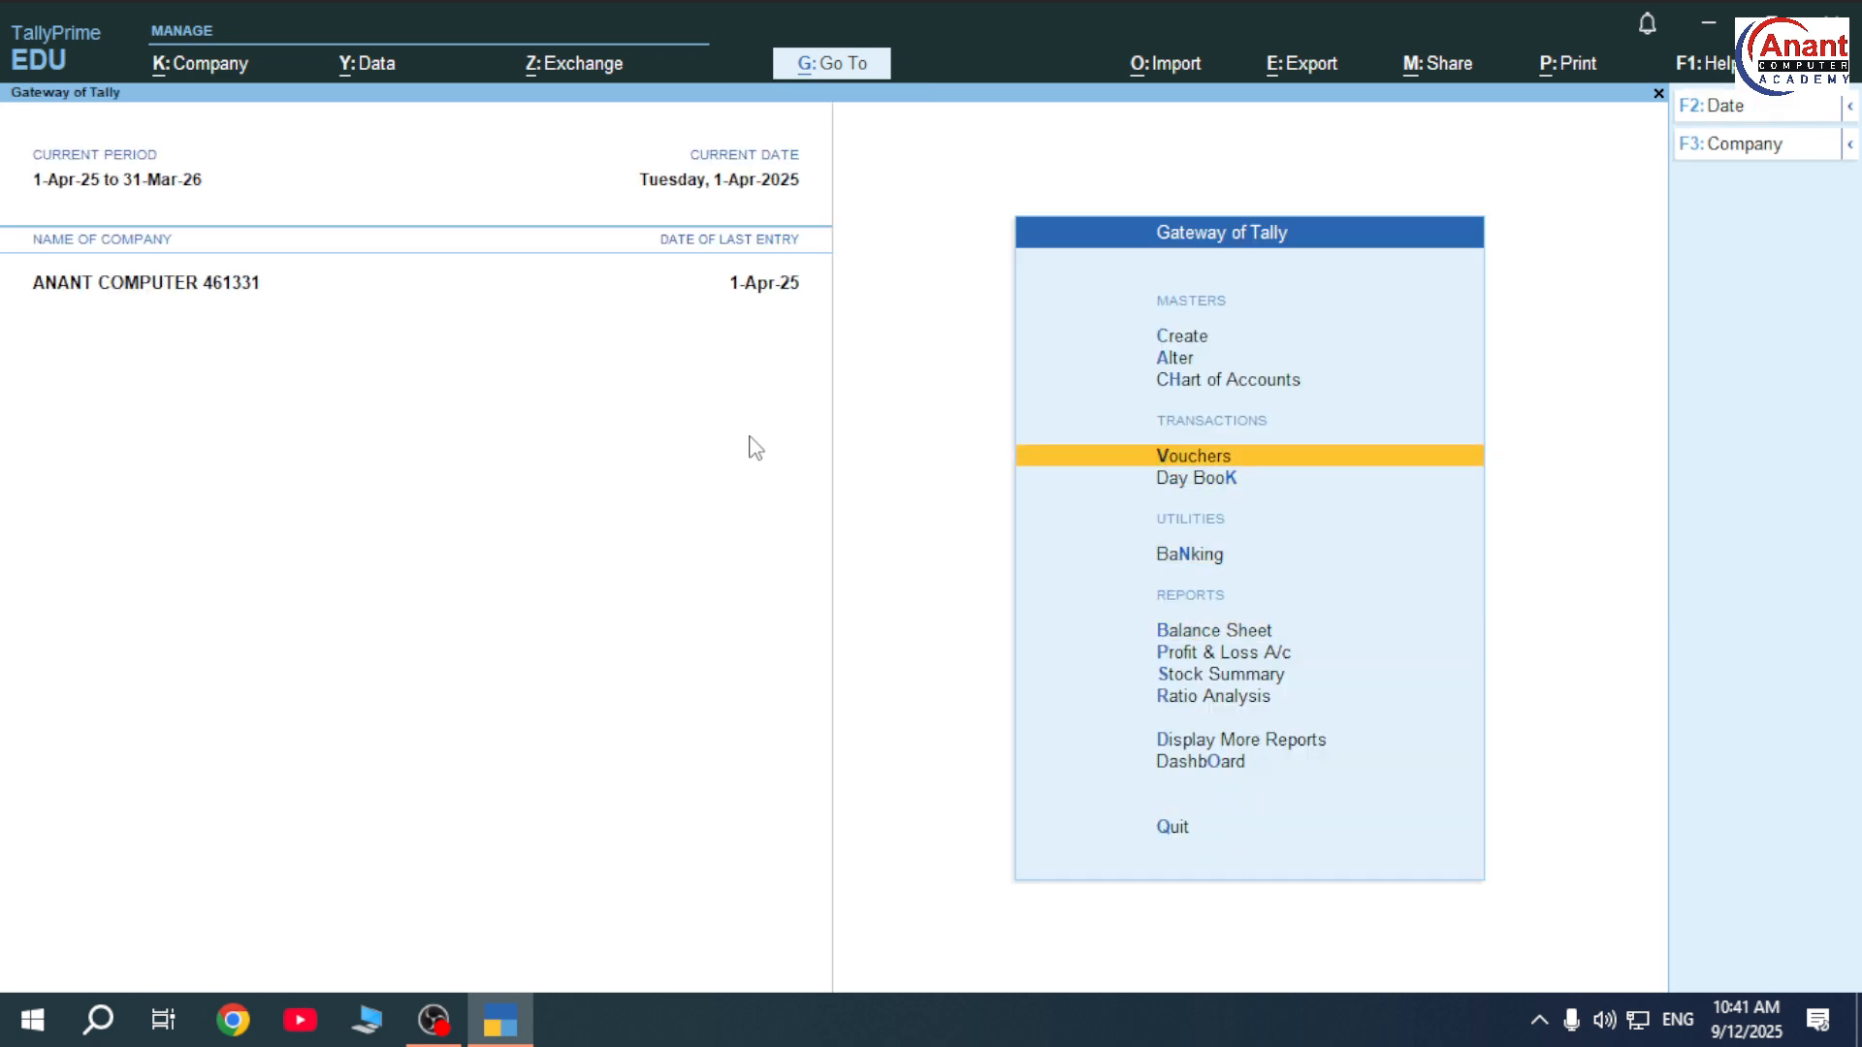
key(Return)
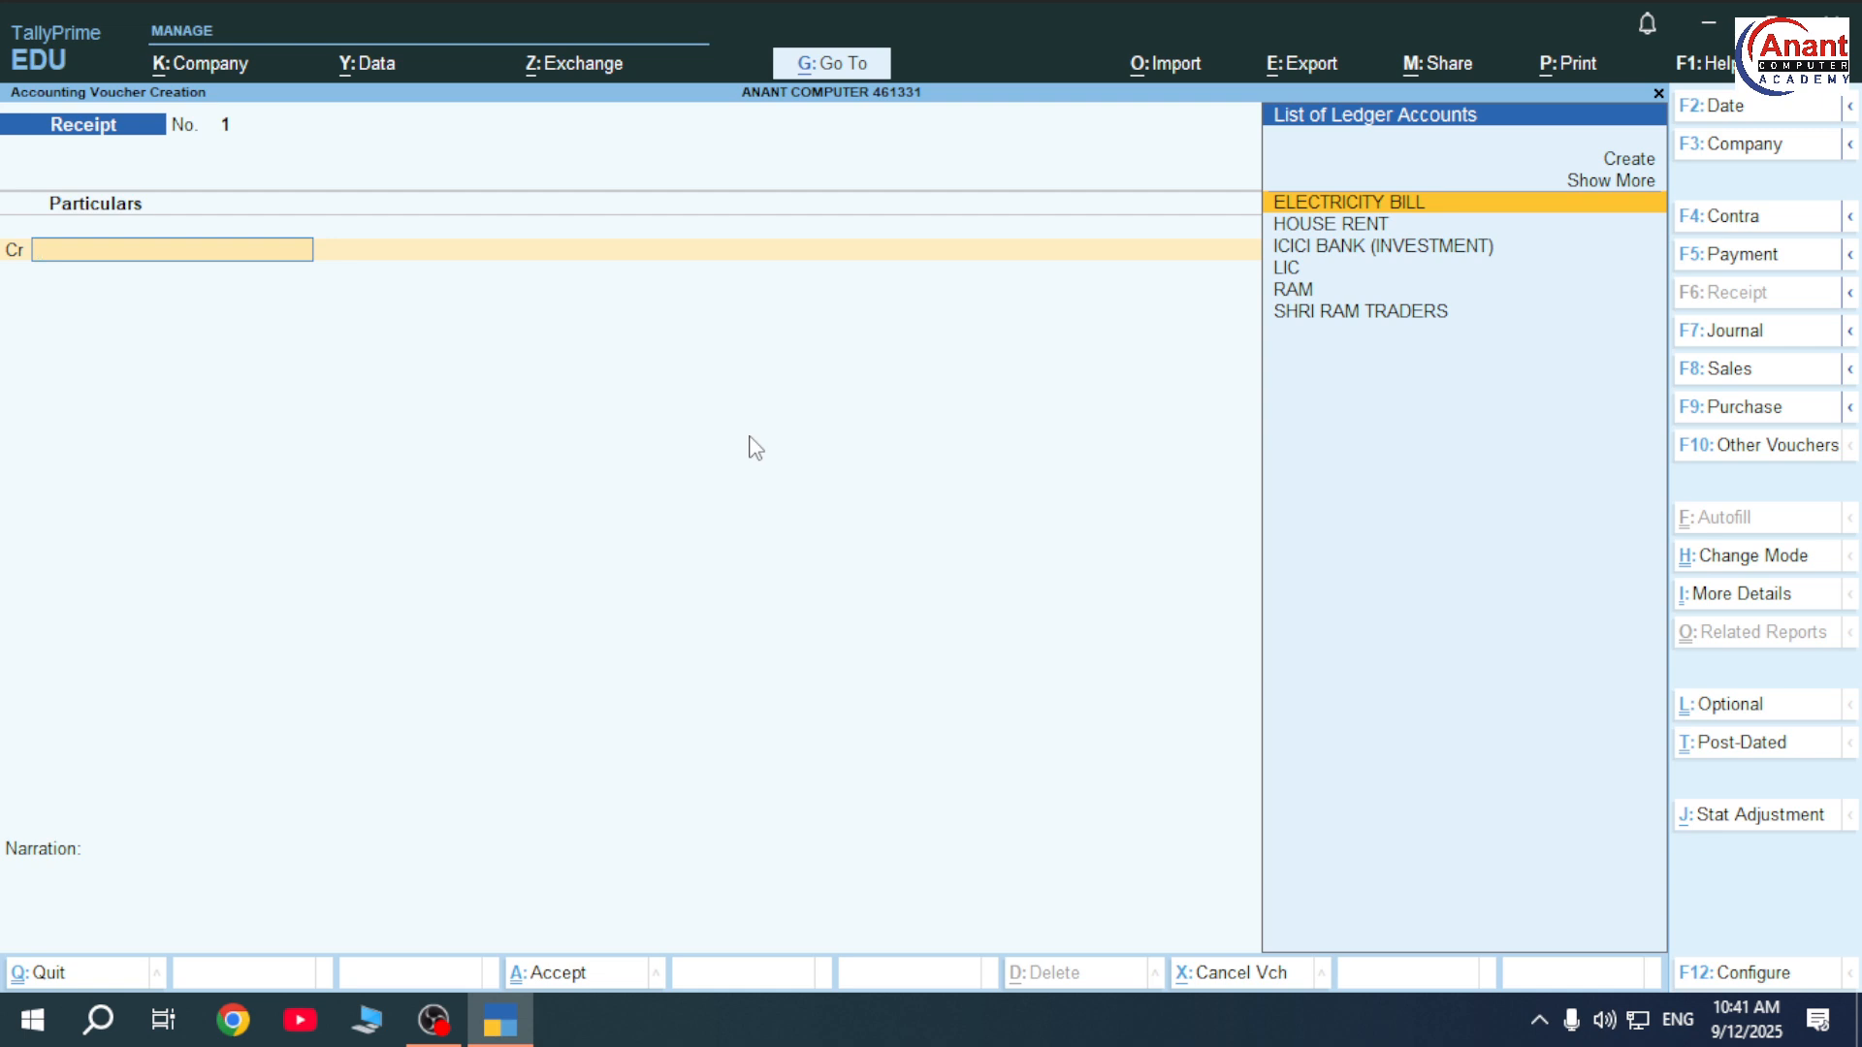
key(F4)
key(Down)
key(Down)
key(Down)
key(Down)
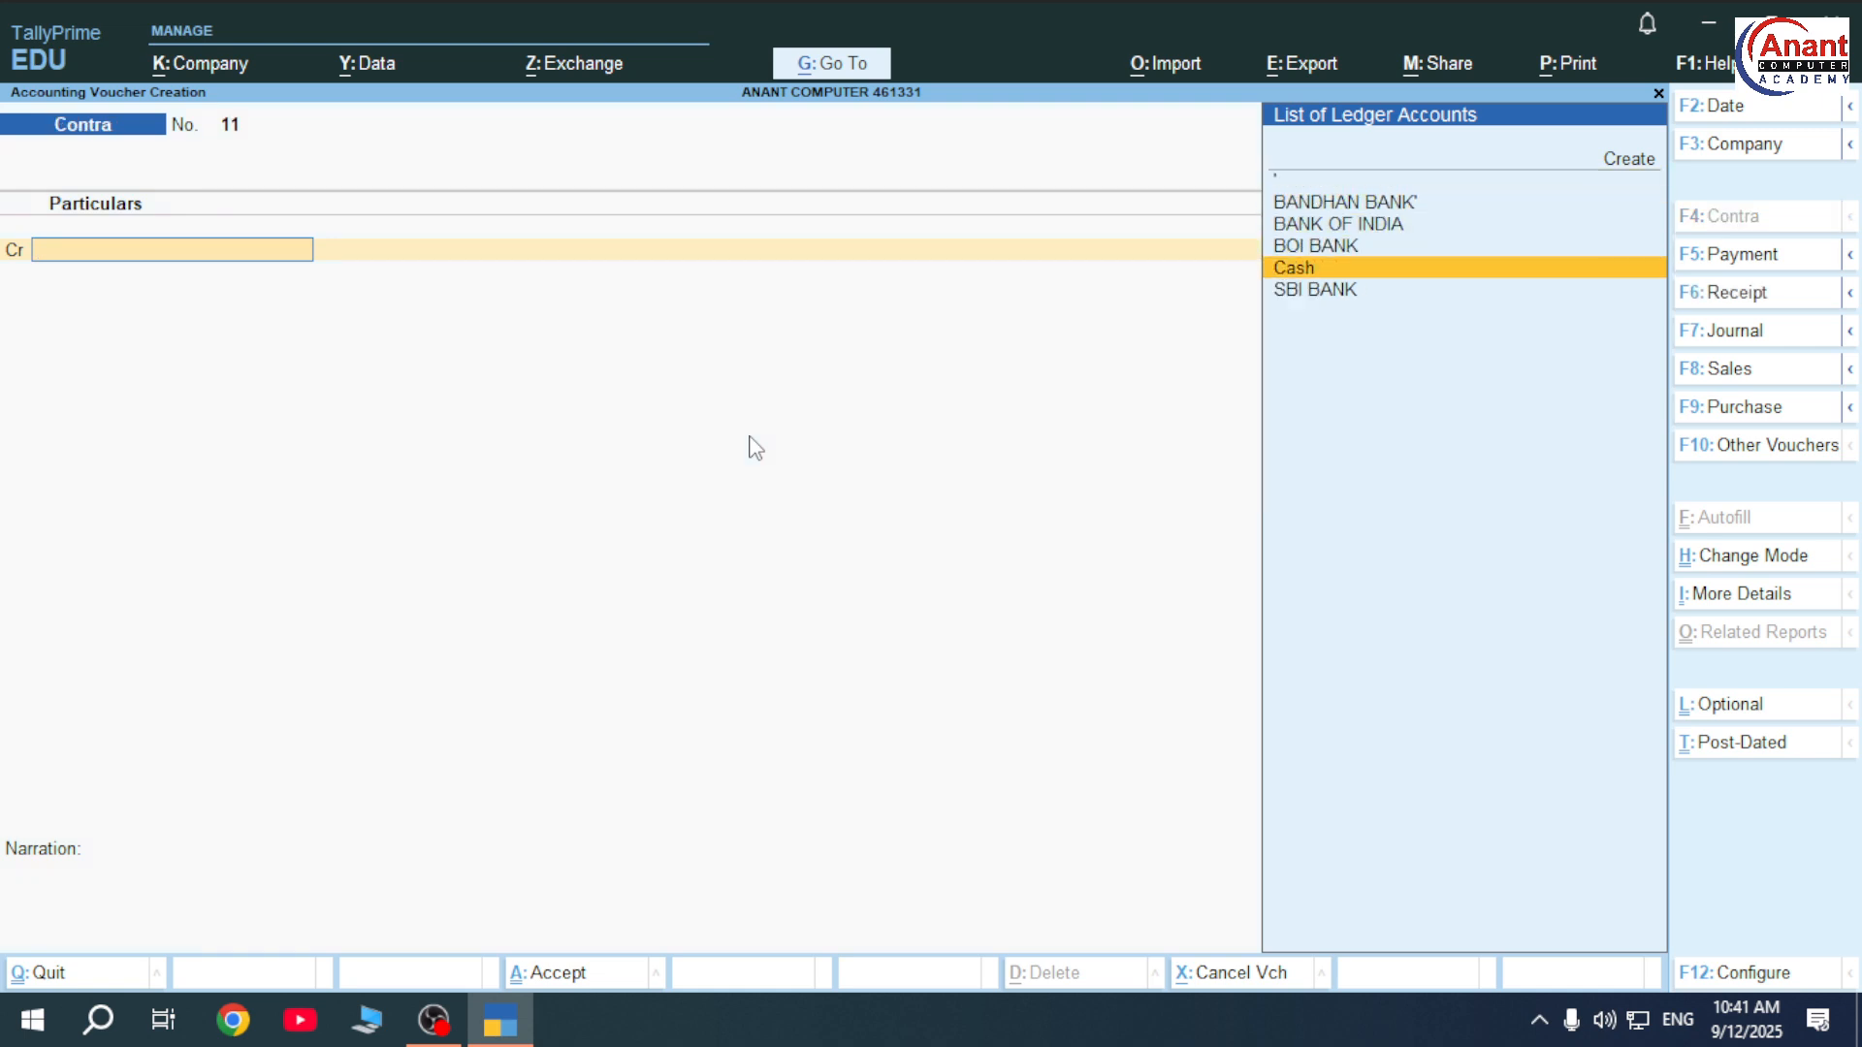
key(Return)
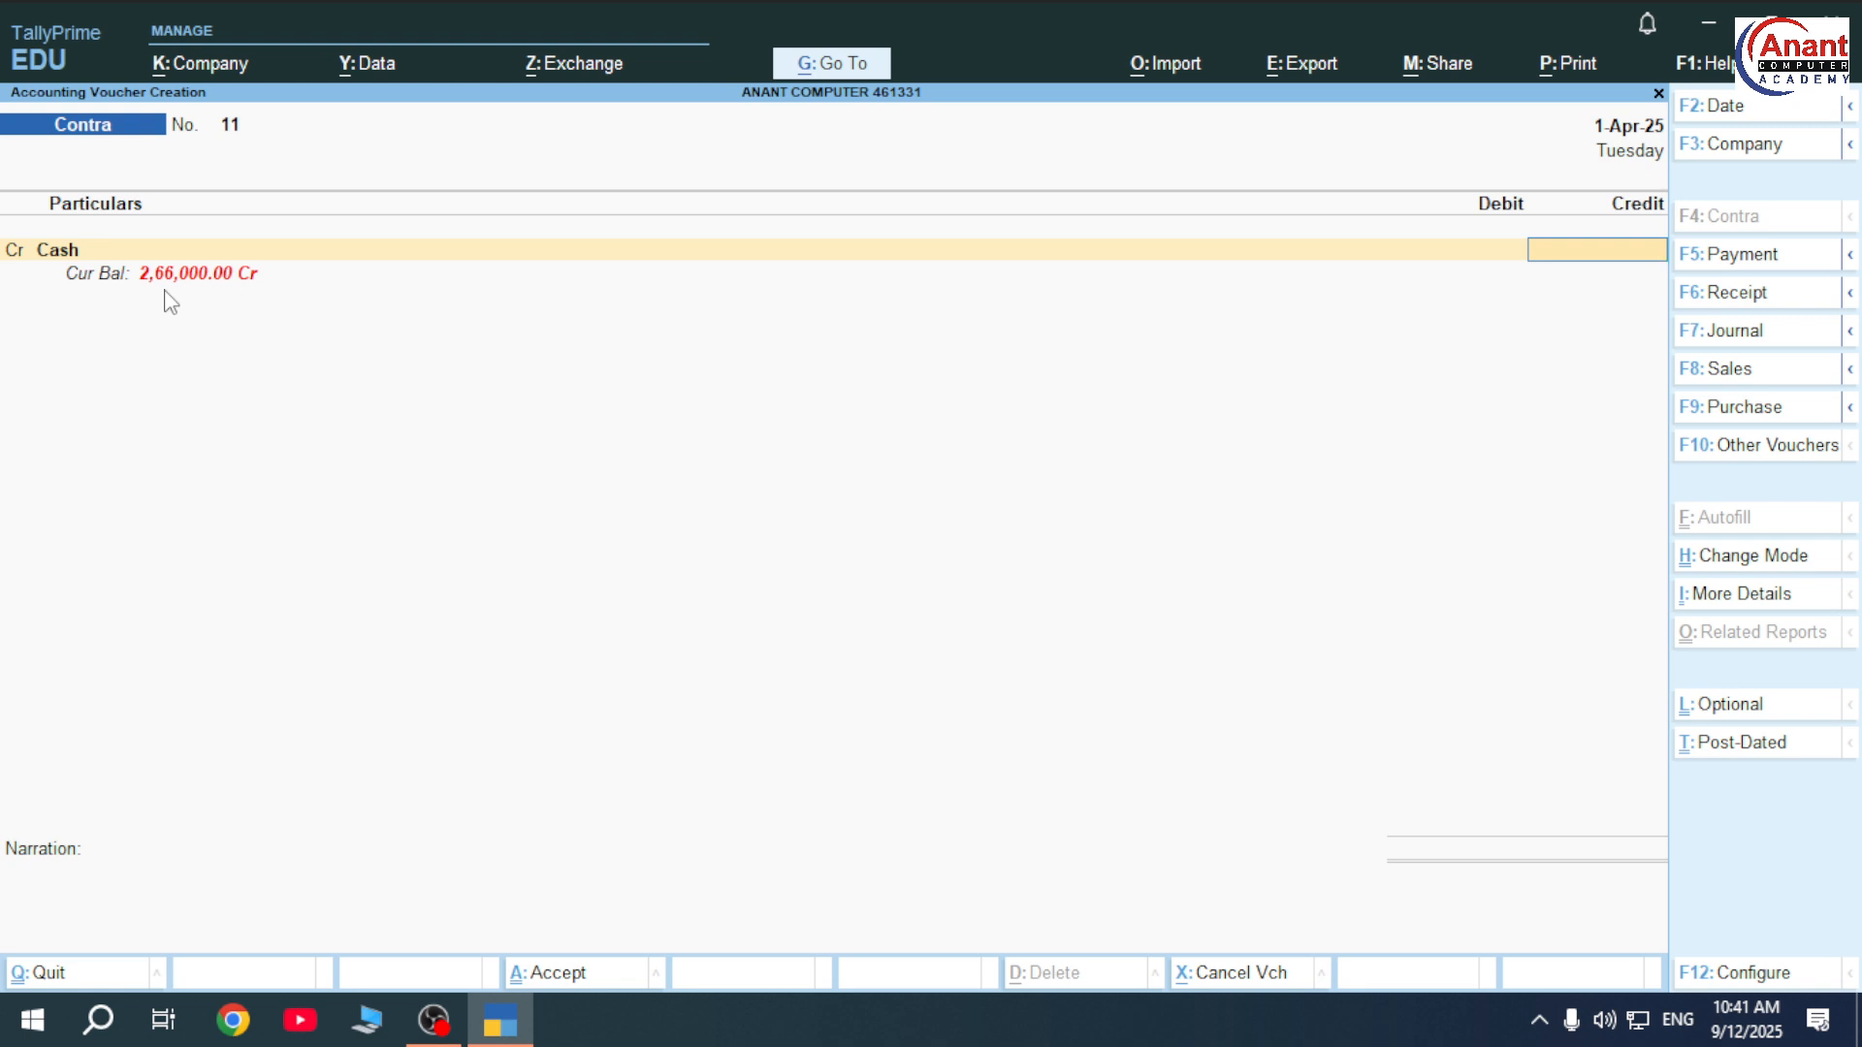
key(Escape)
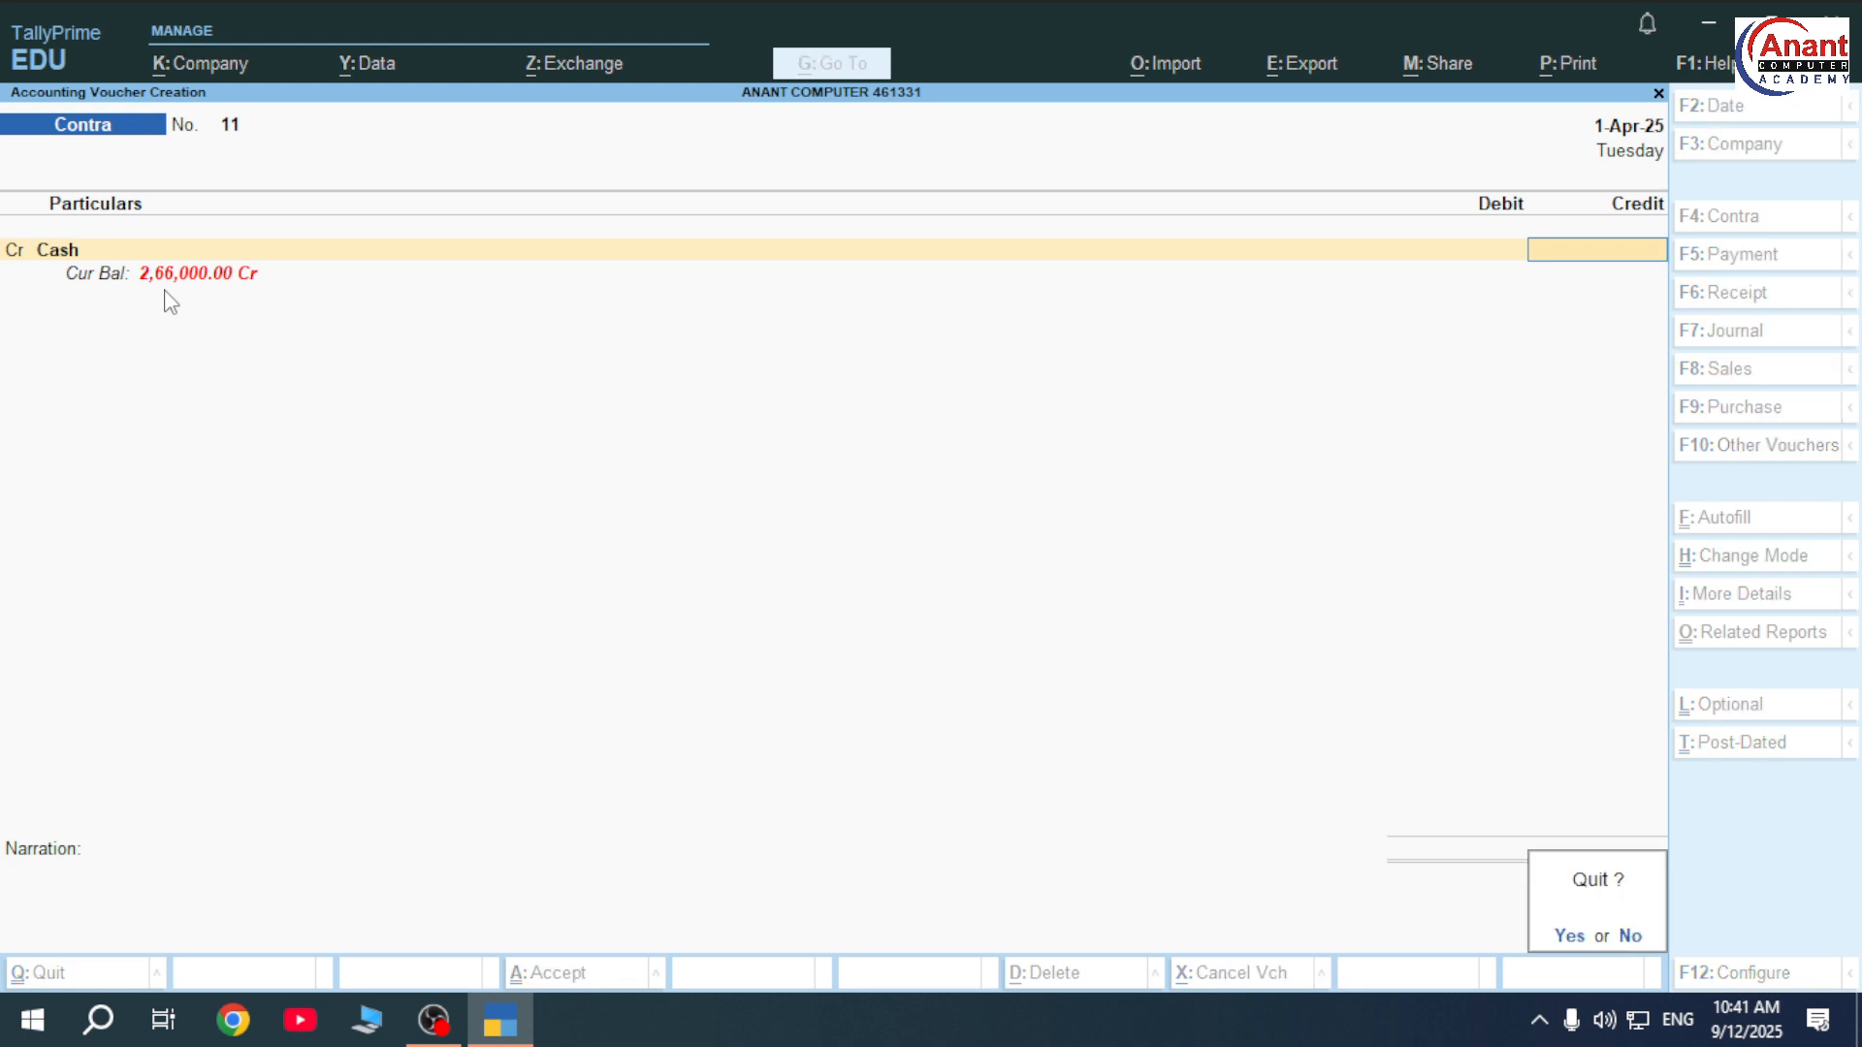
key(Return)
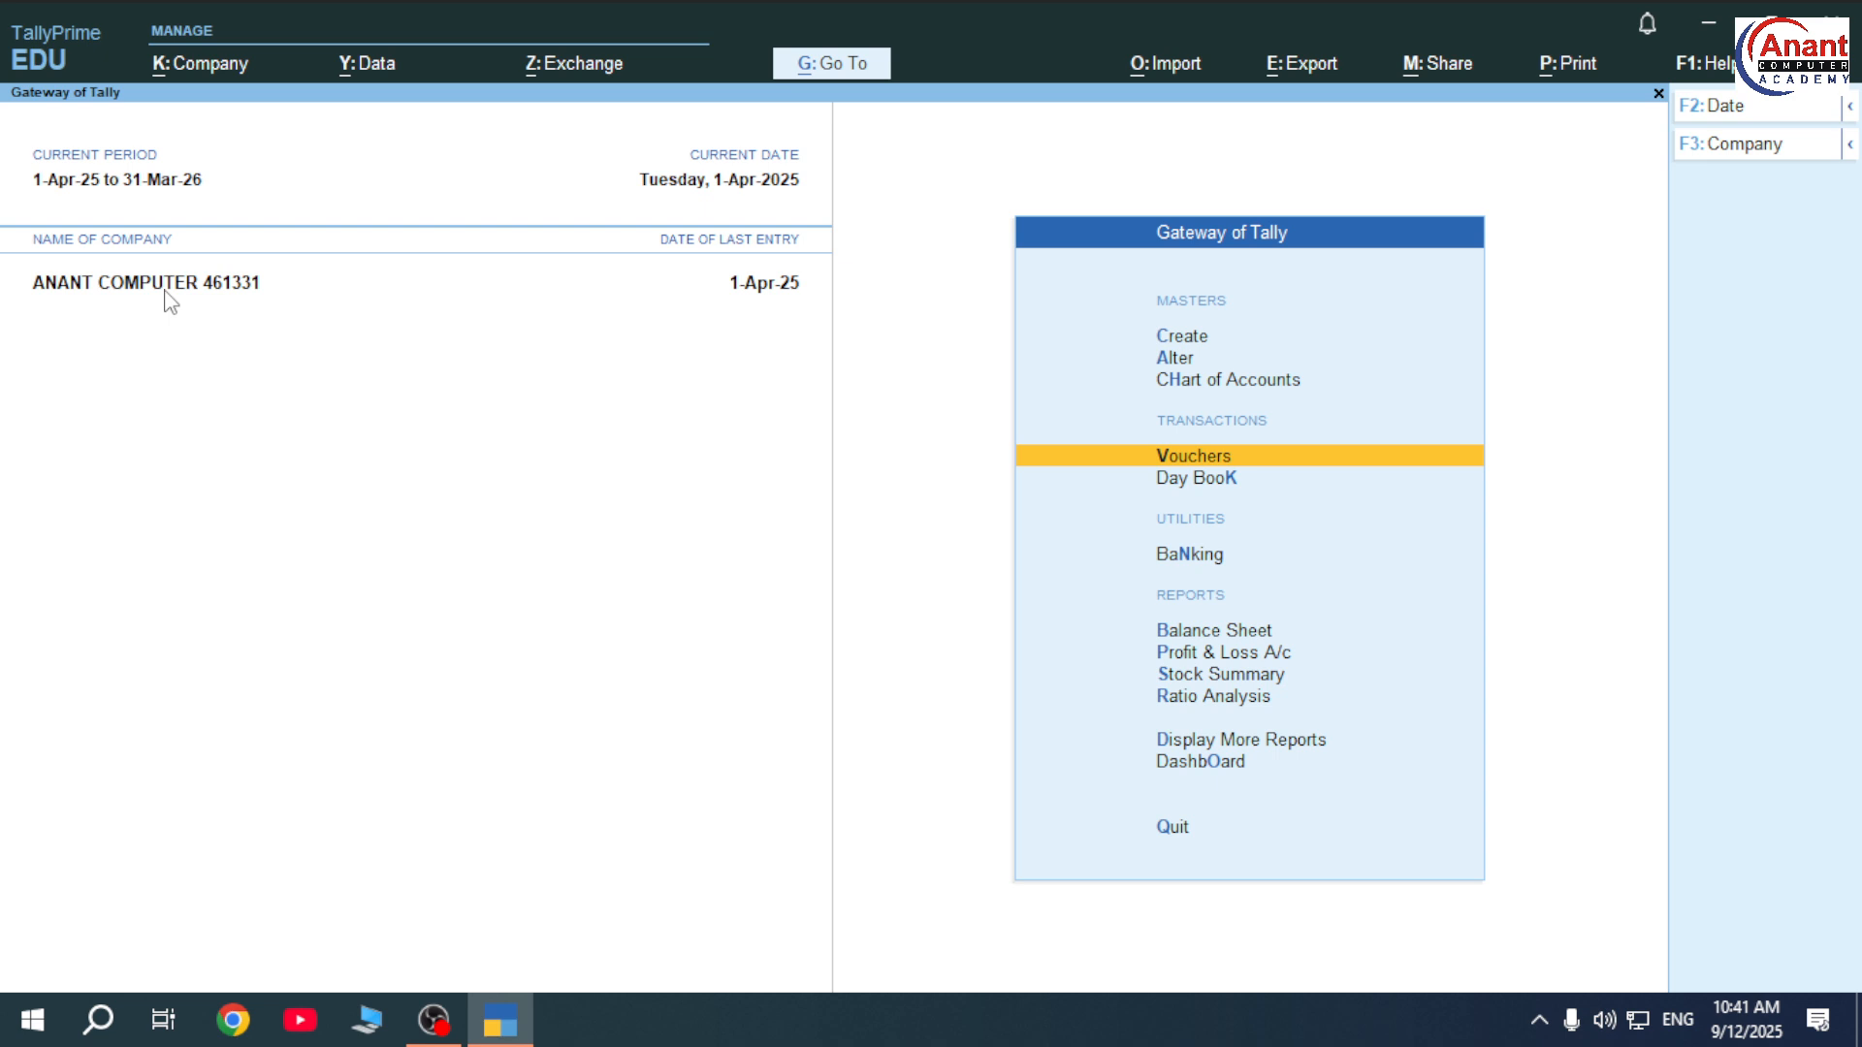
key(Return)
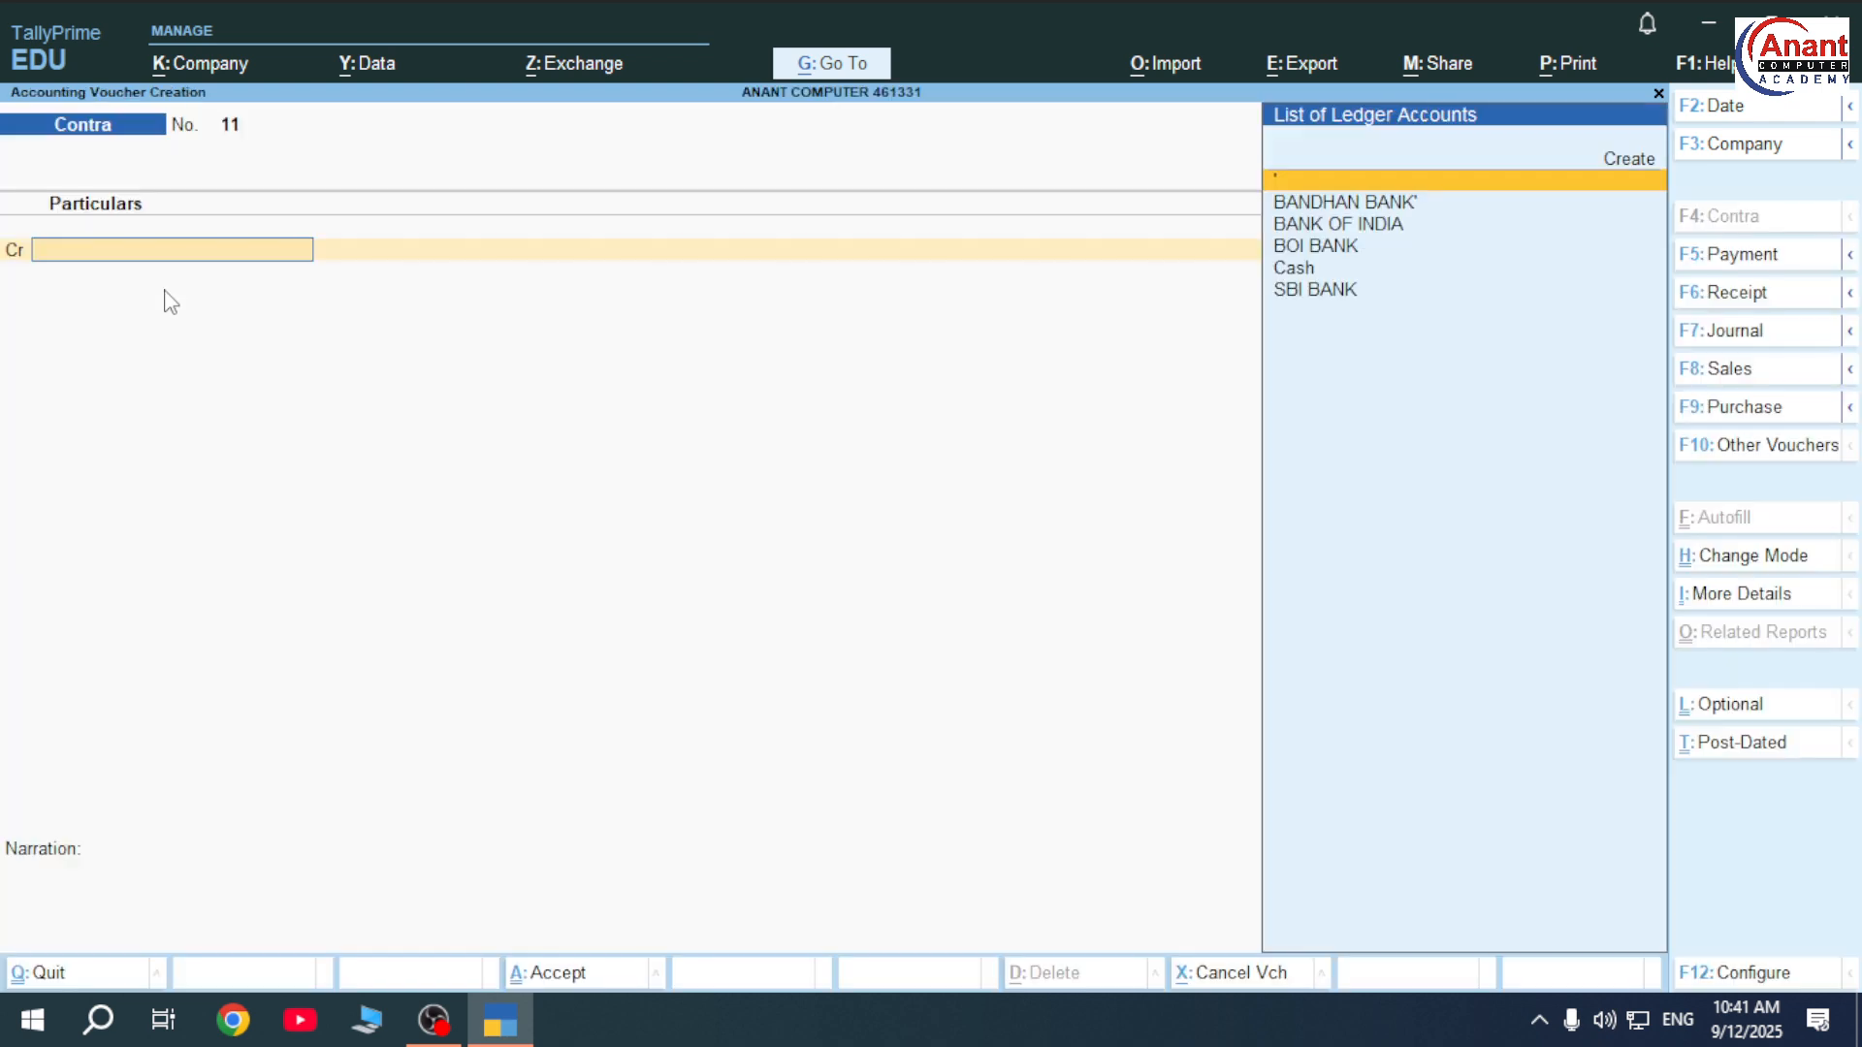
key(ctrl)
key(ctrl+n)
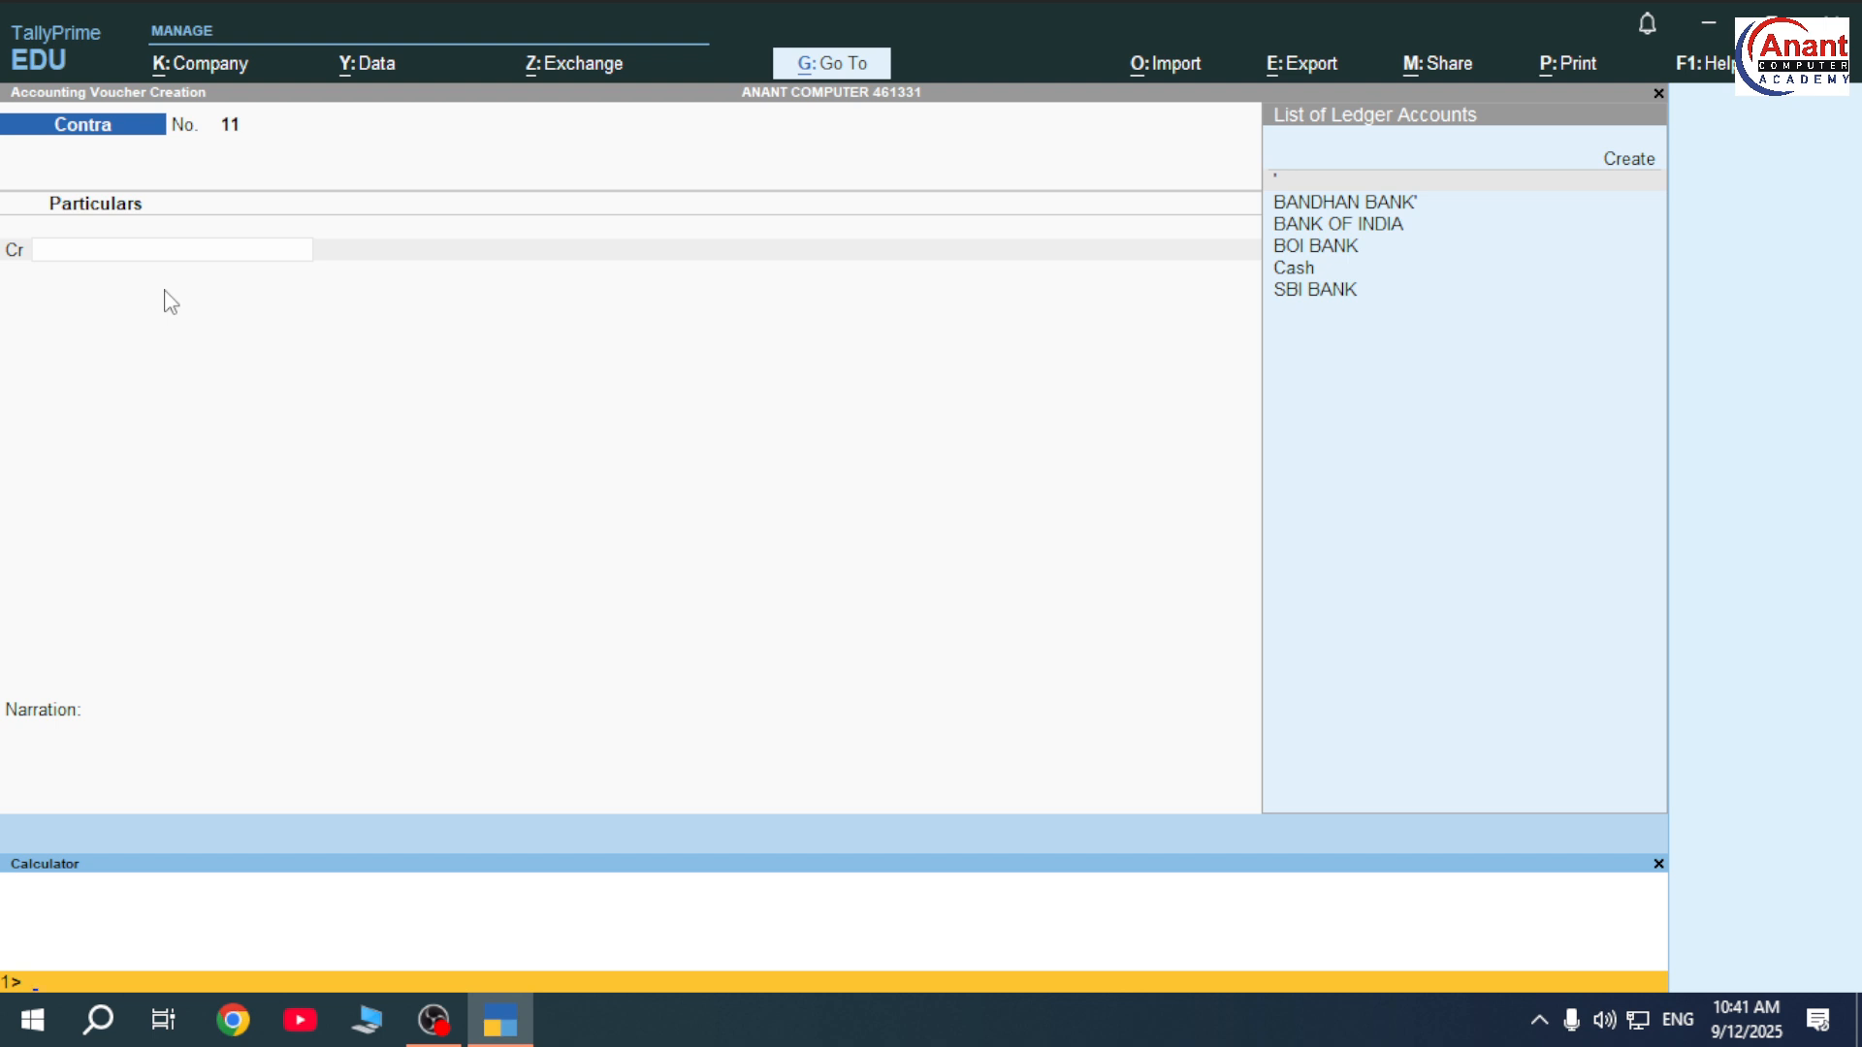
text(500000-266000)
key(Return)
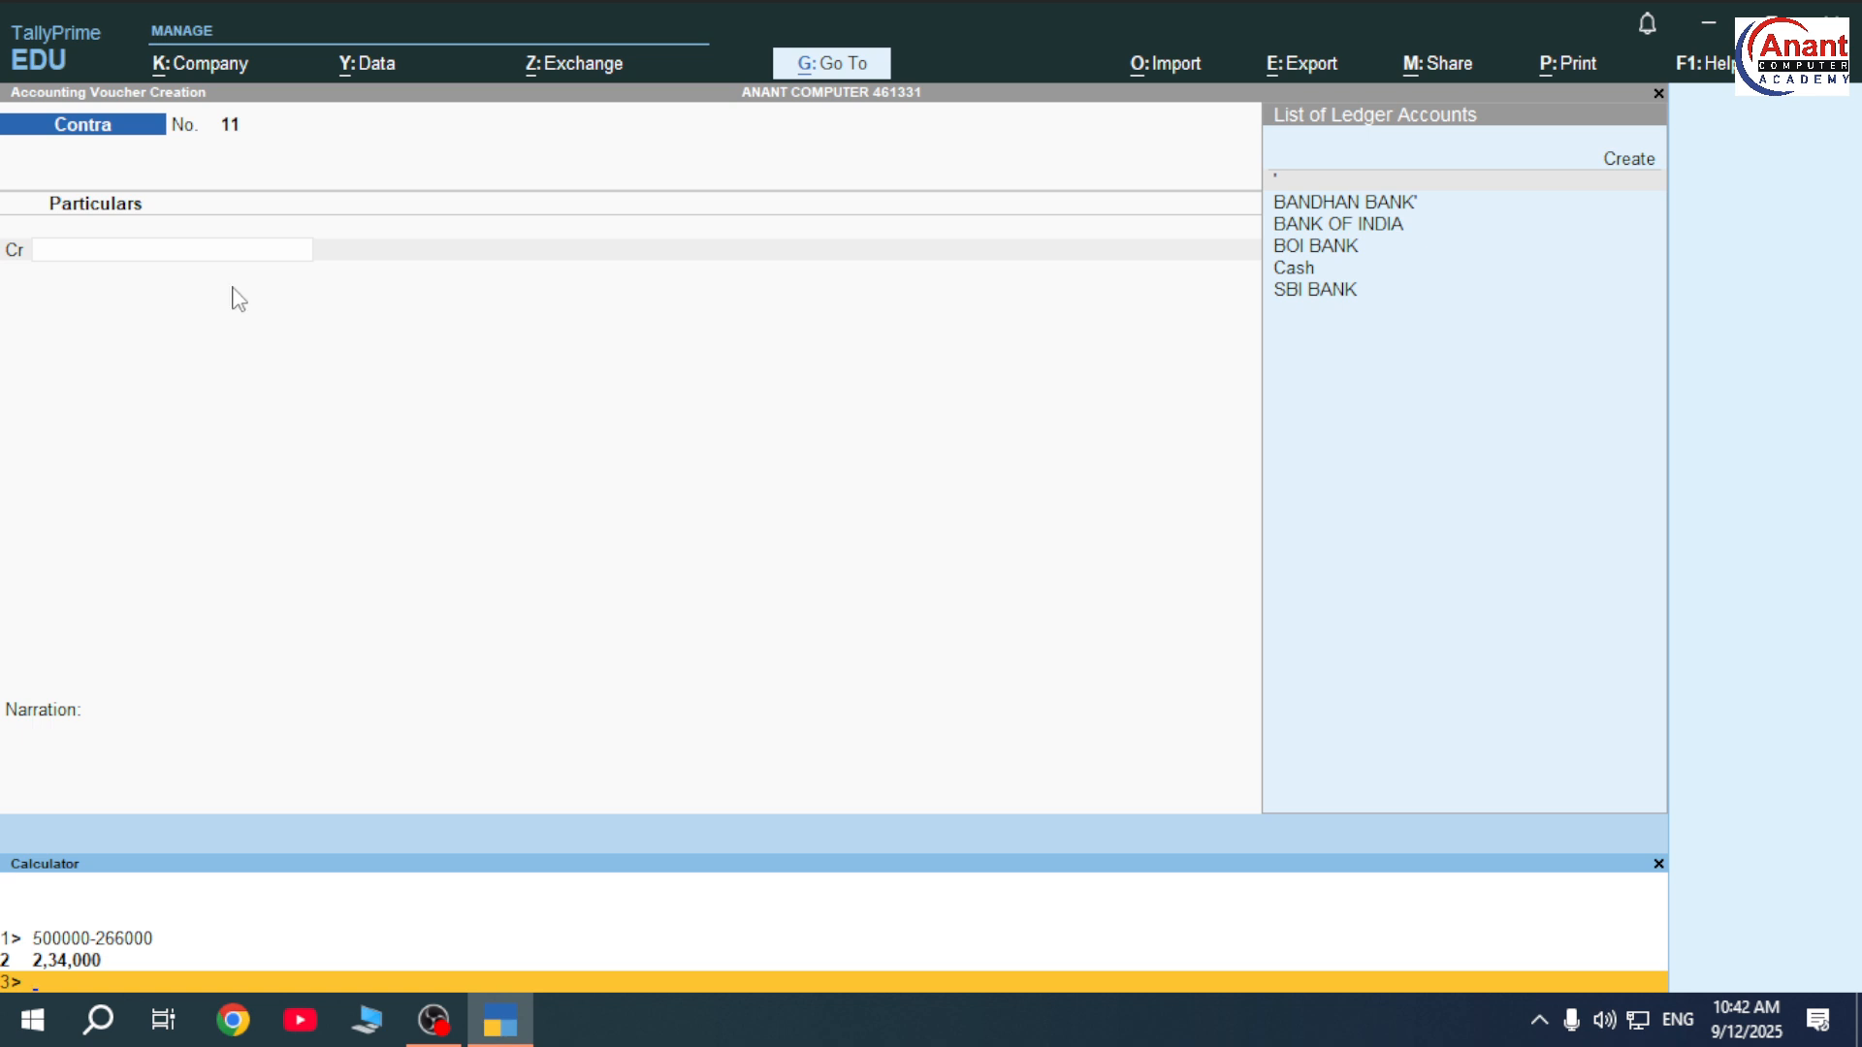
click(238, 301)
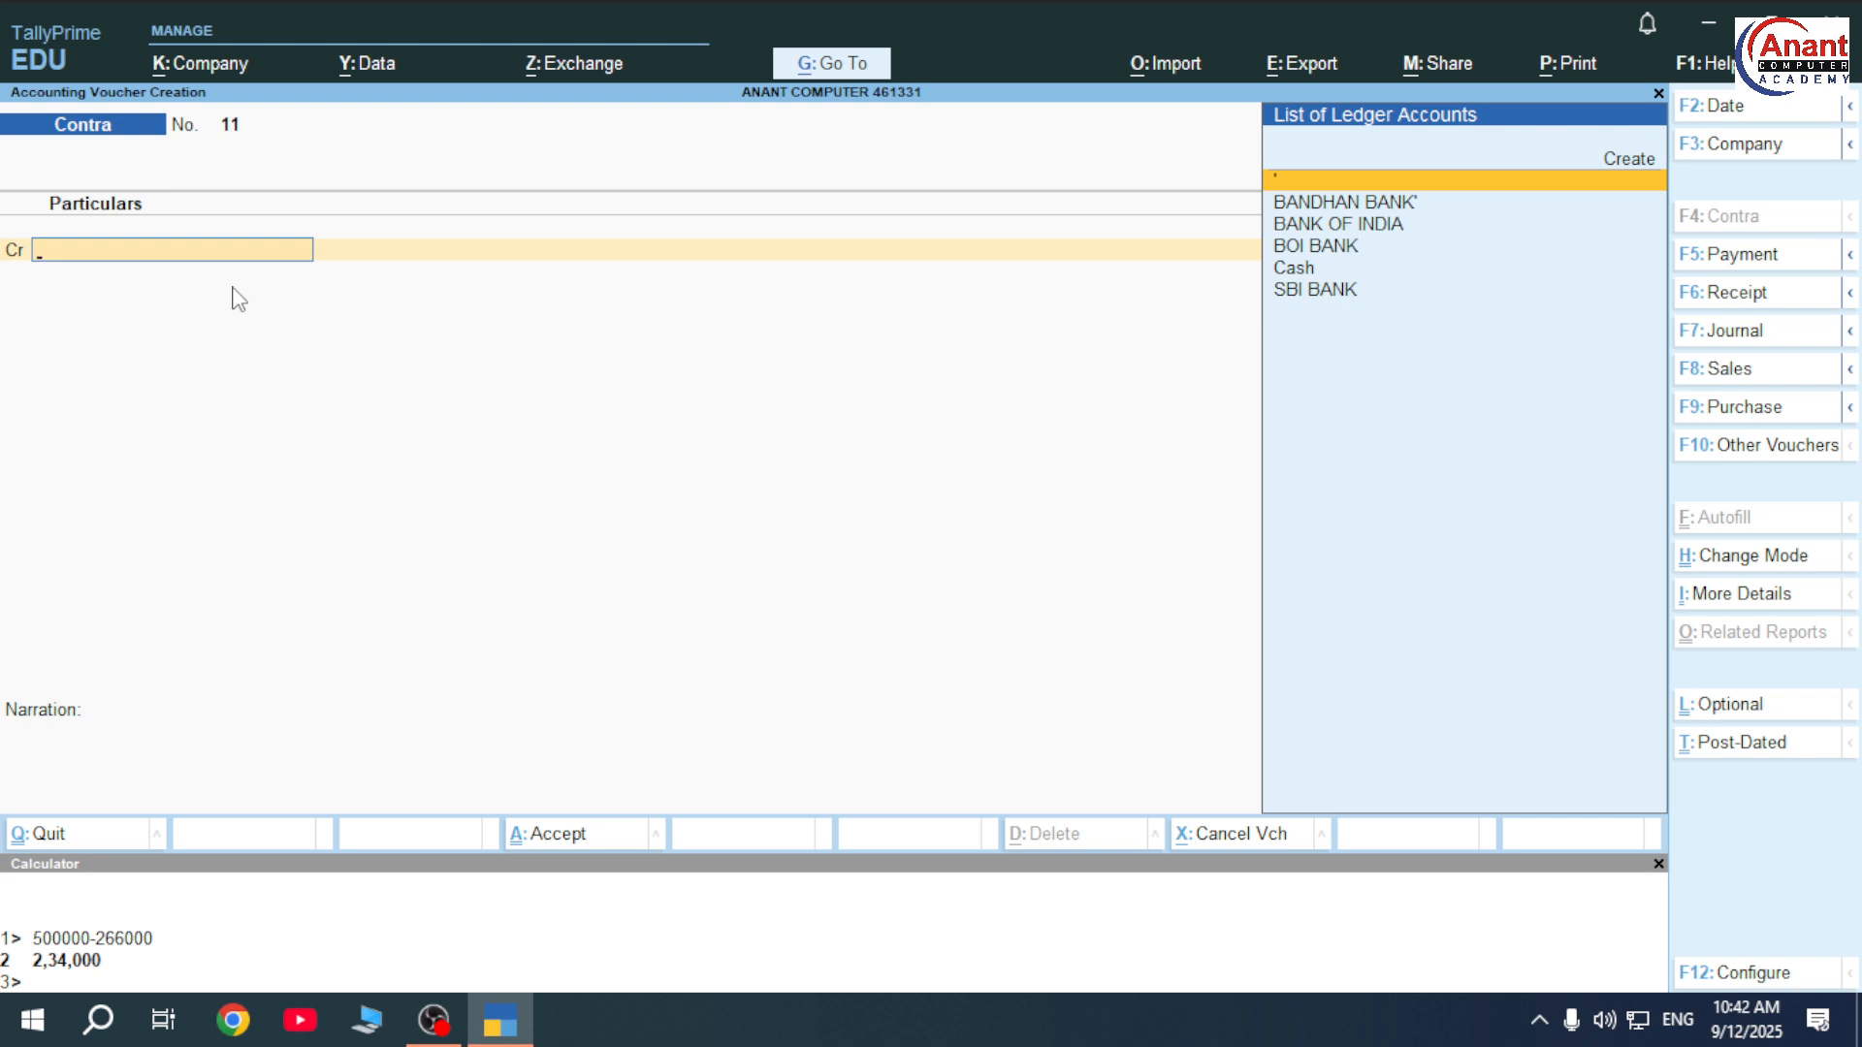
On a Receipt voucher, create a CAPITAL ledger under Capital Account as the credit ledger.
key(F6)
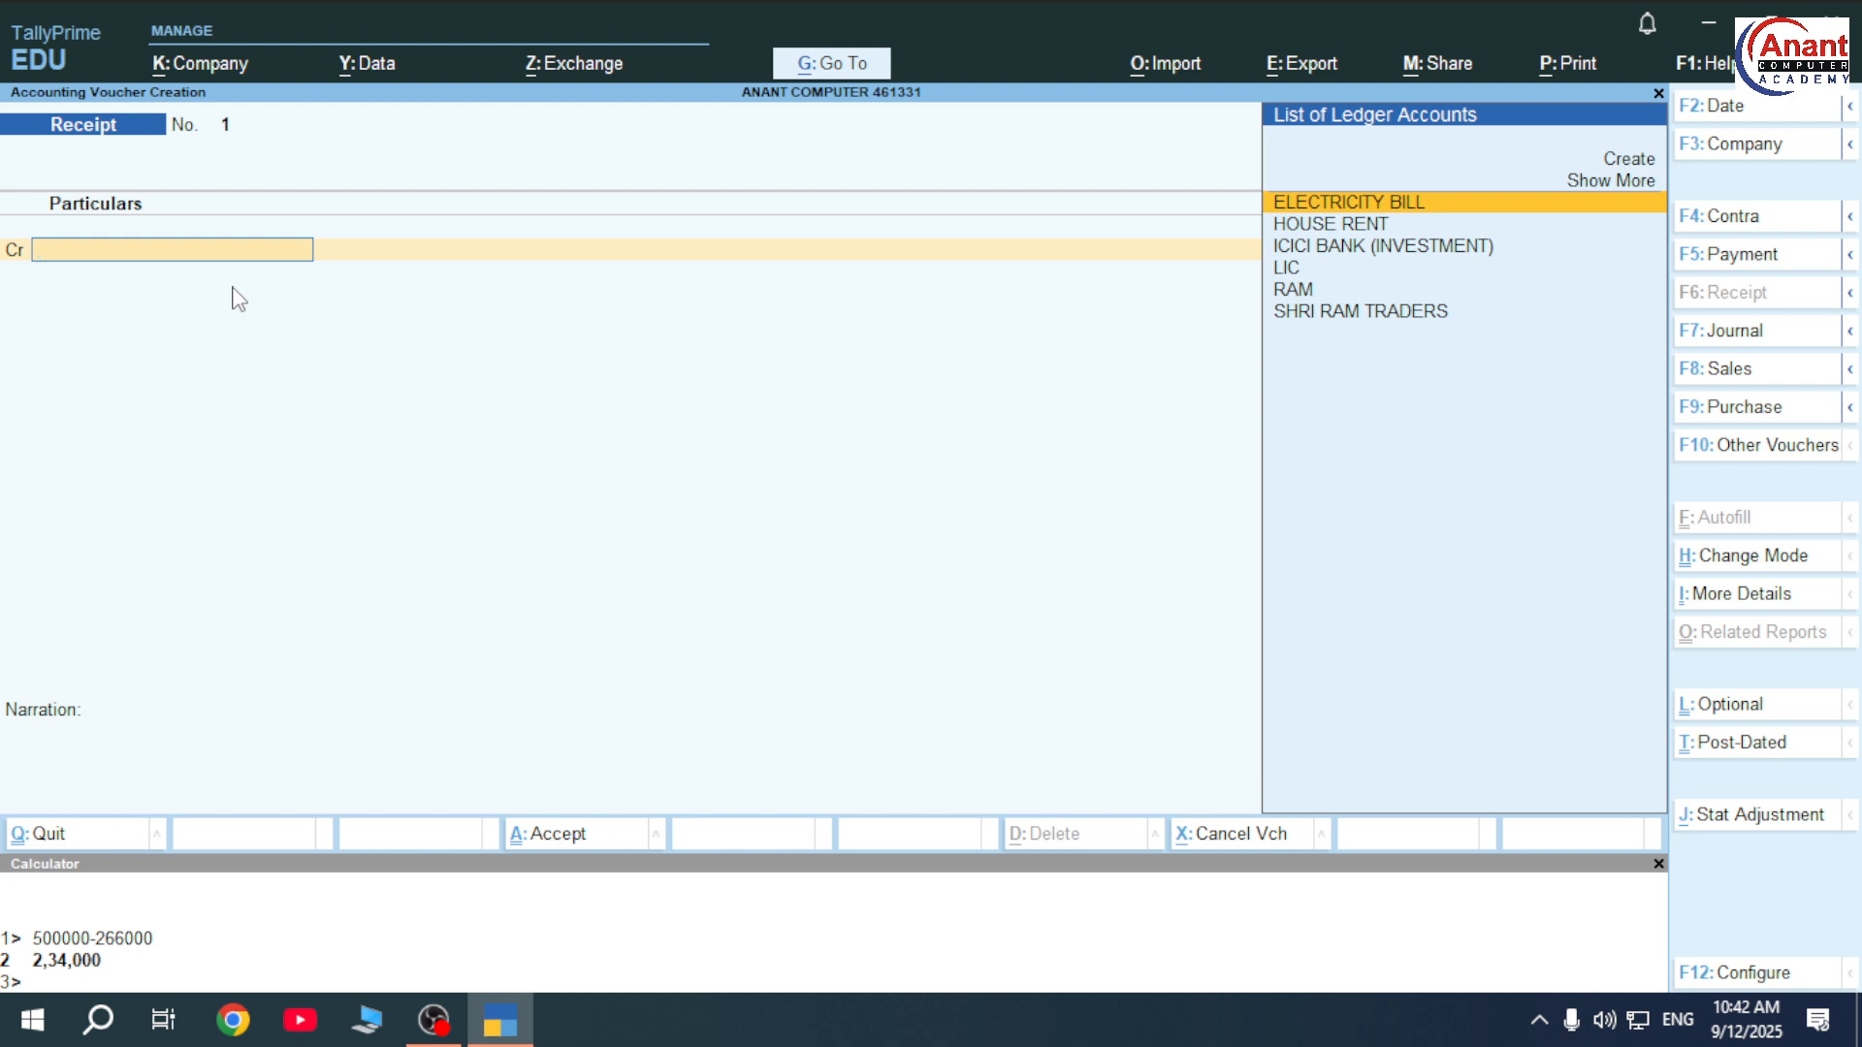
key(Up)
key(Up)
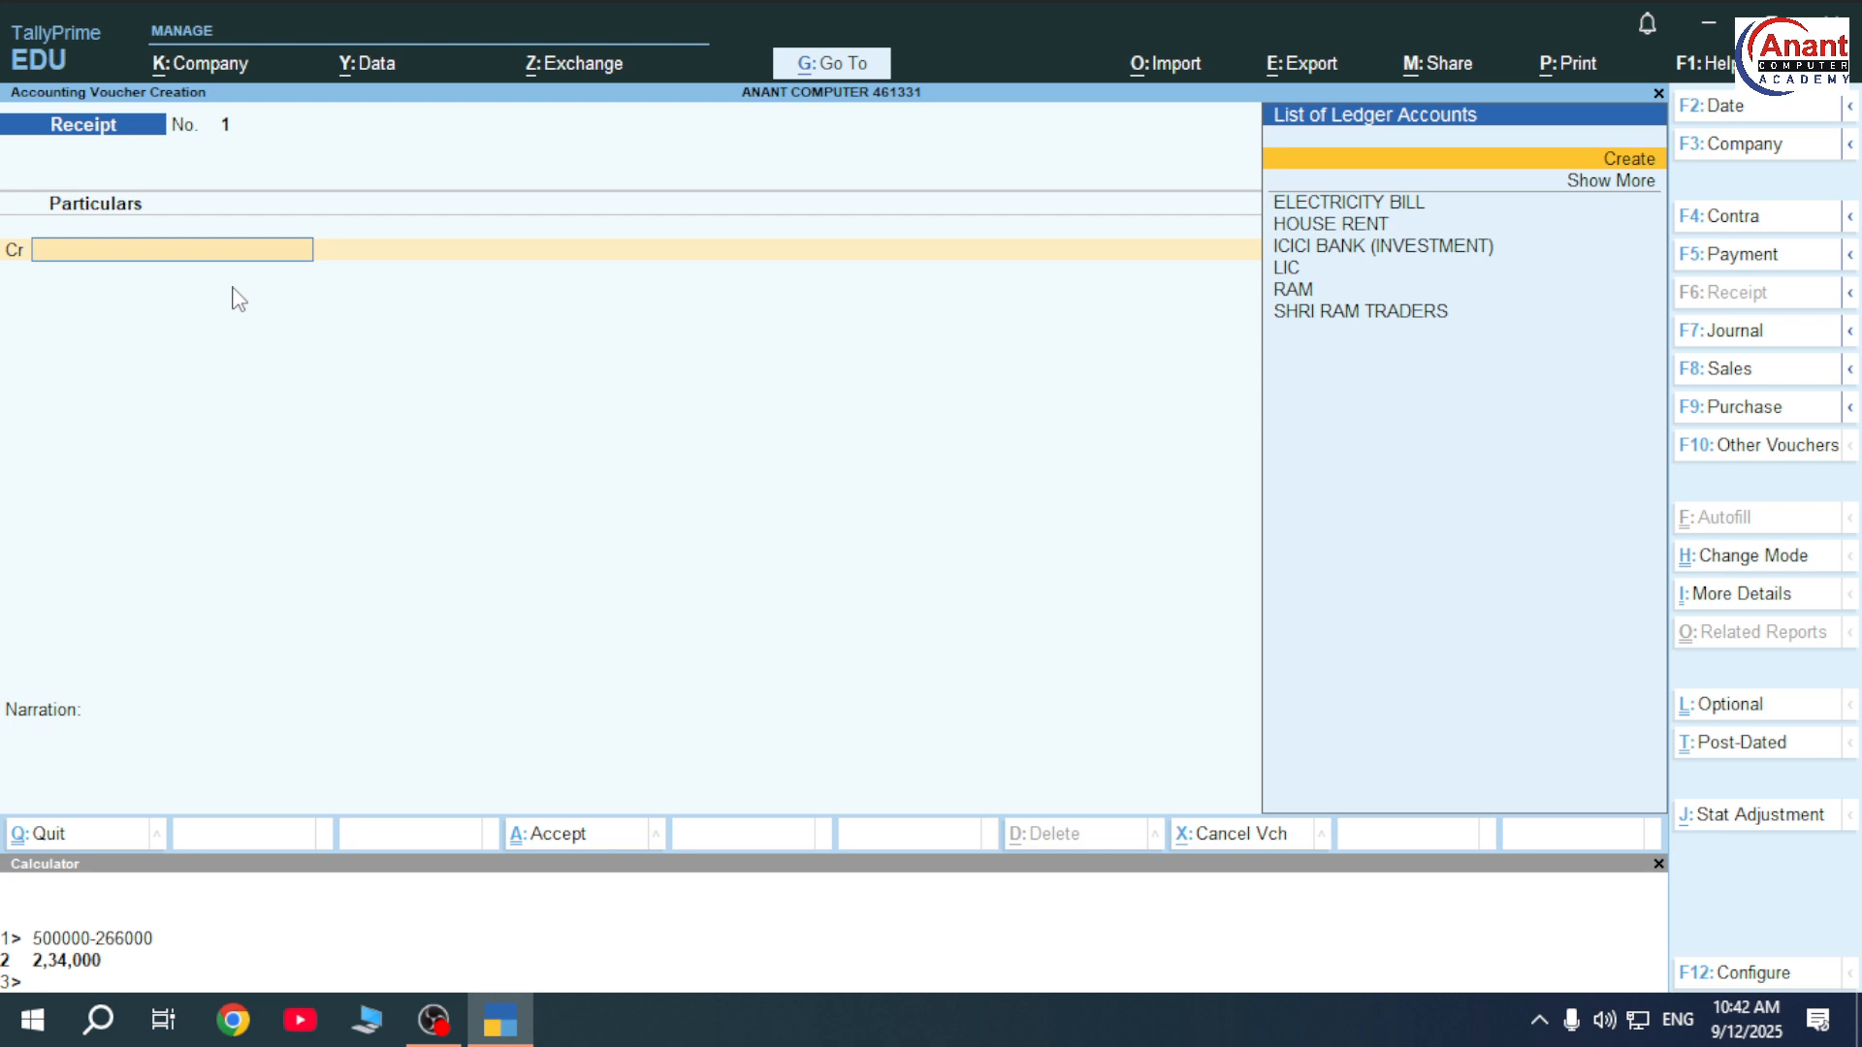
key(alt)
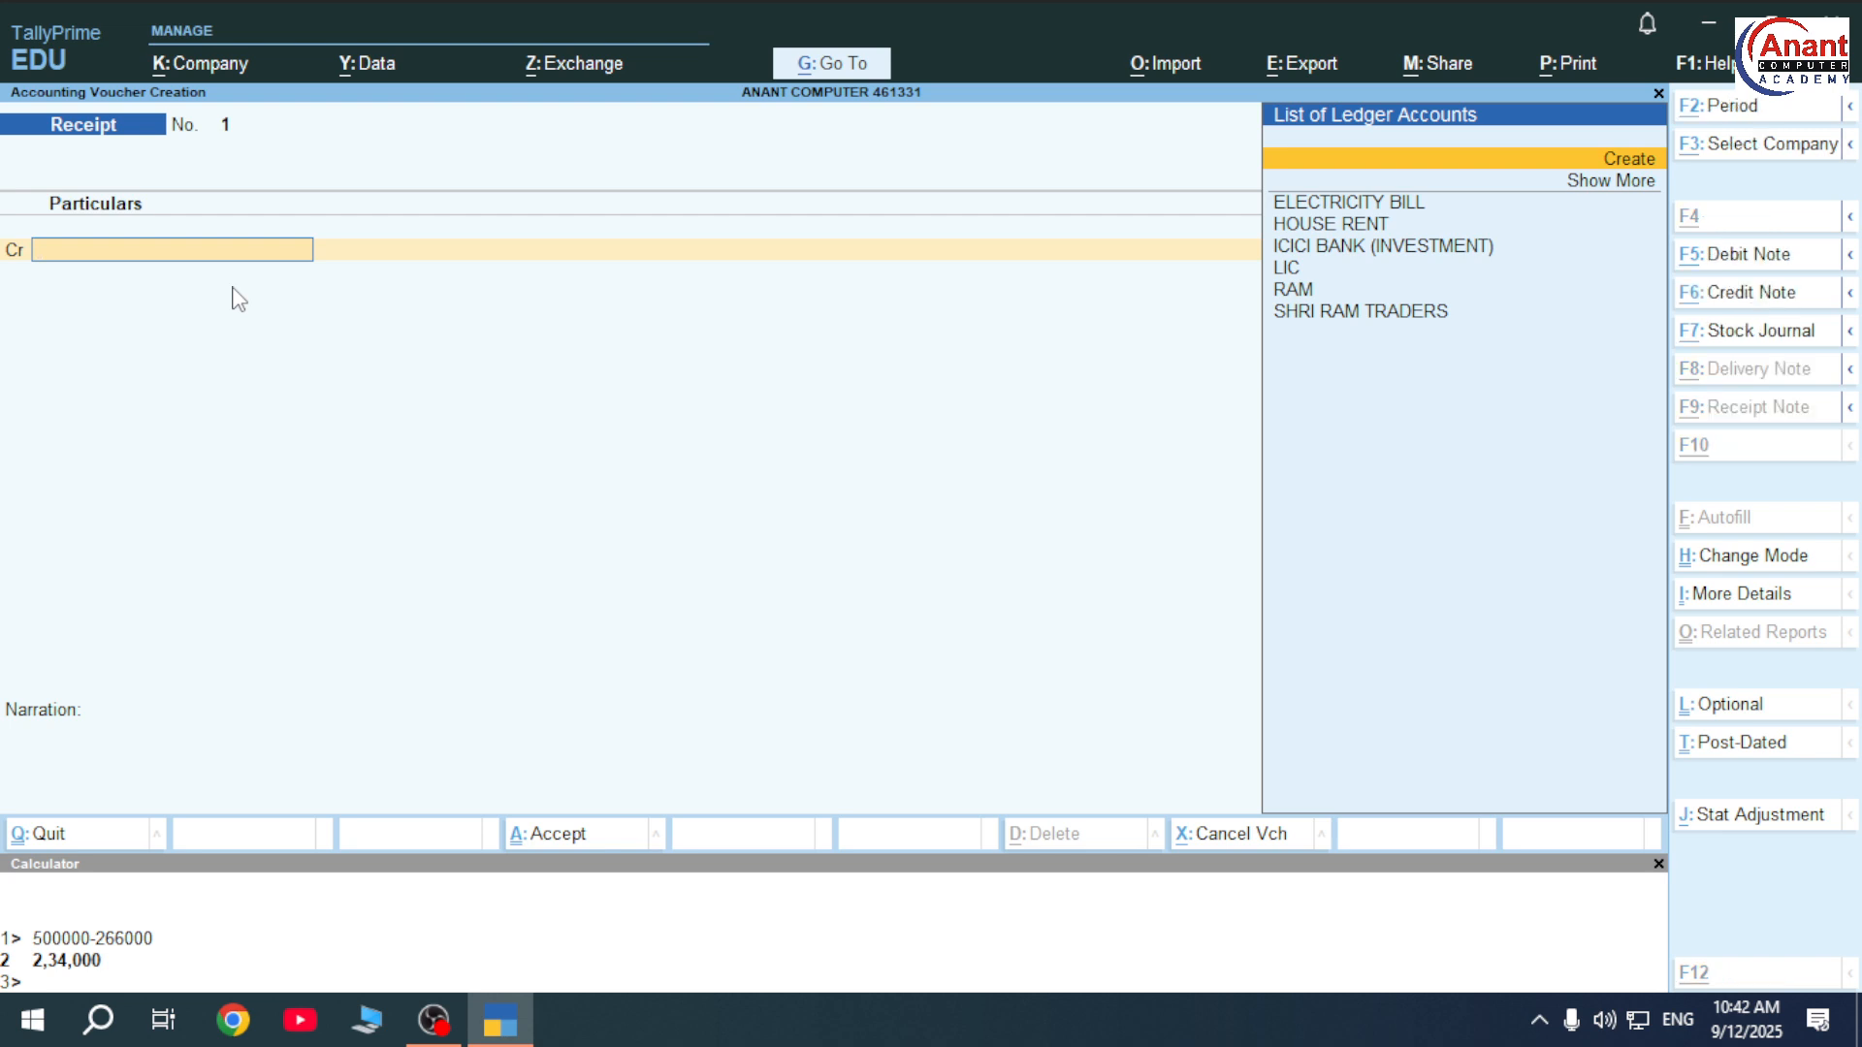
key(alt+c)
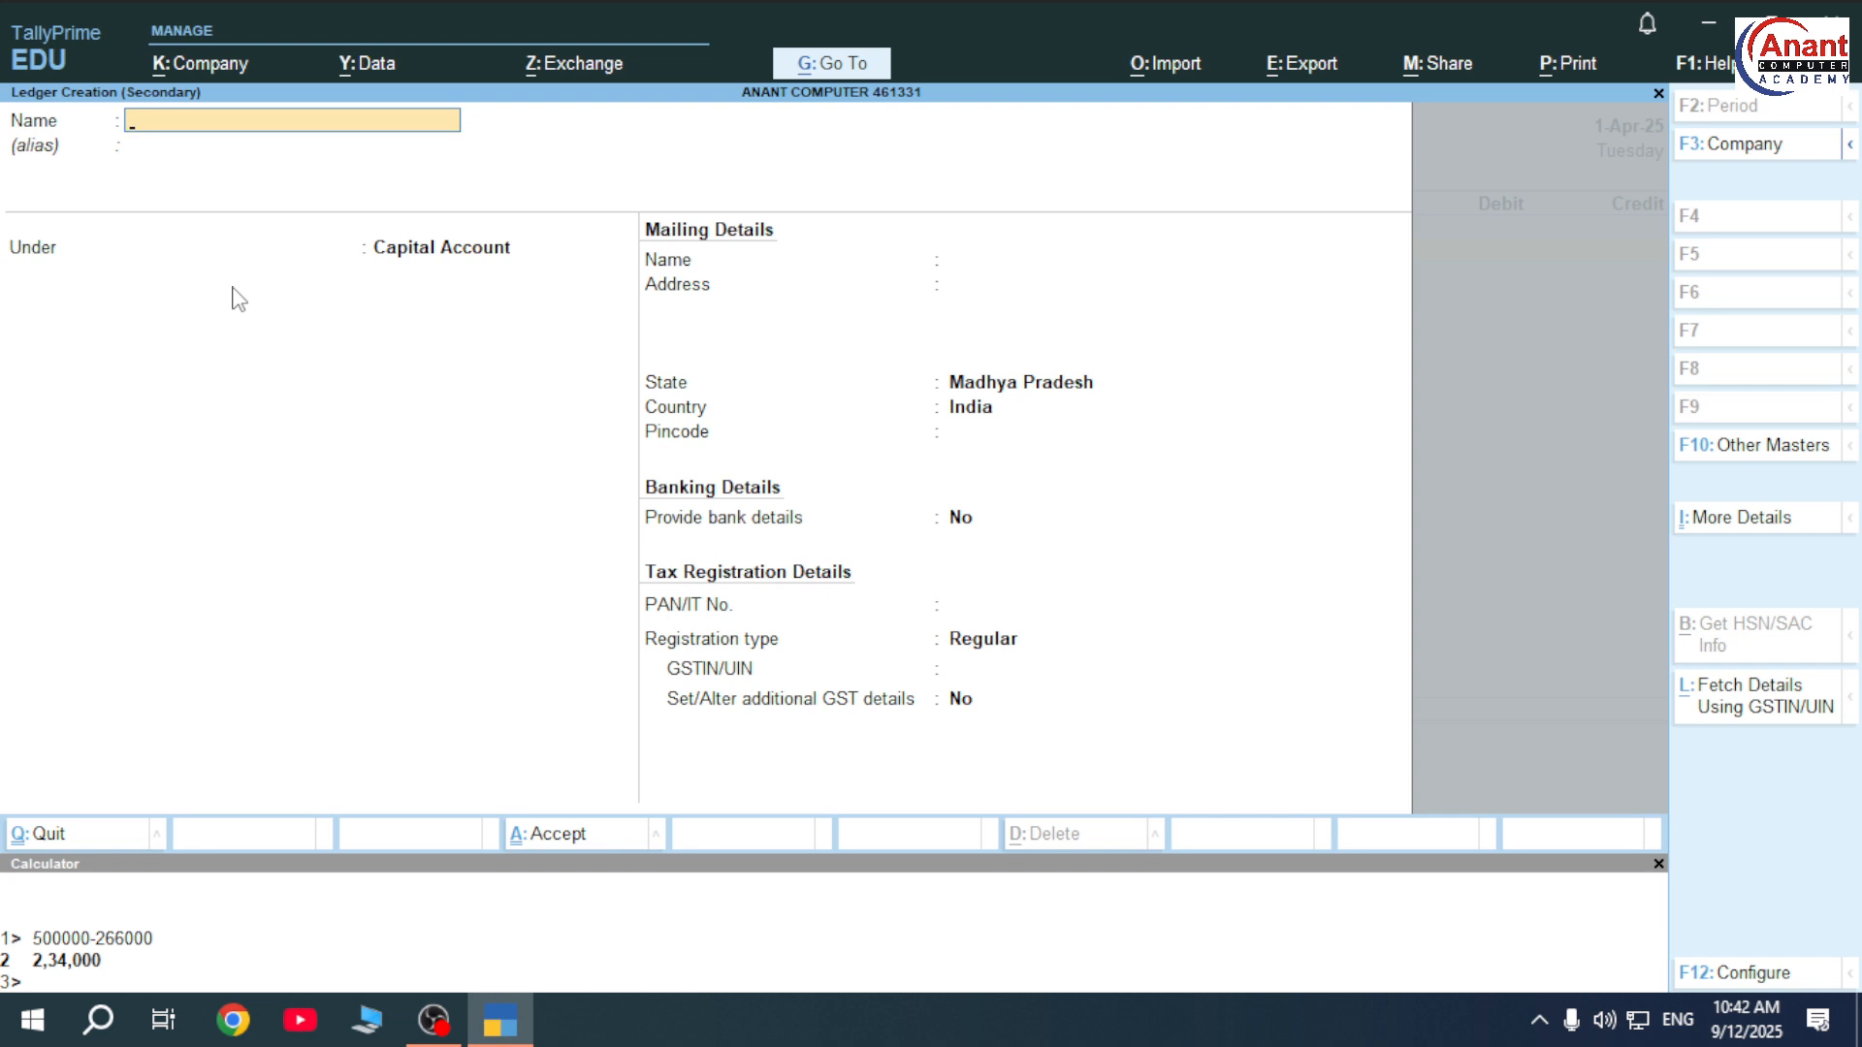
text(CAPITAL)
key(Return)
key(Return)
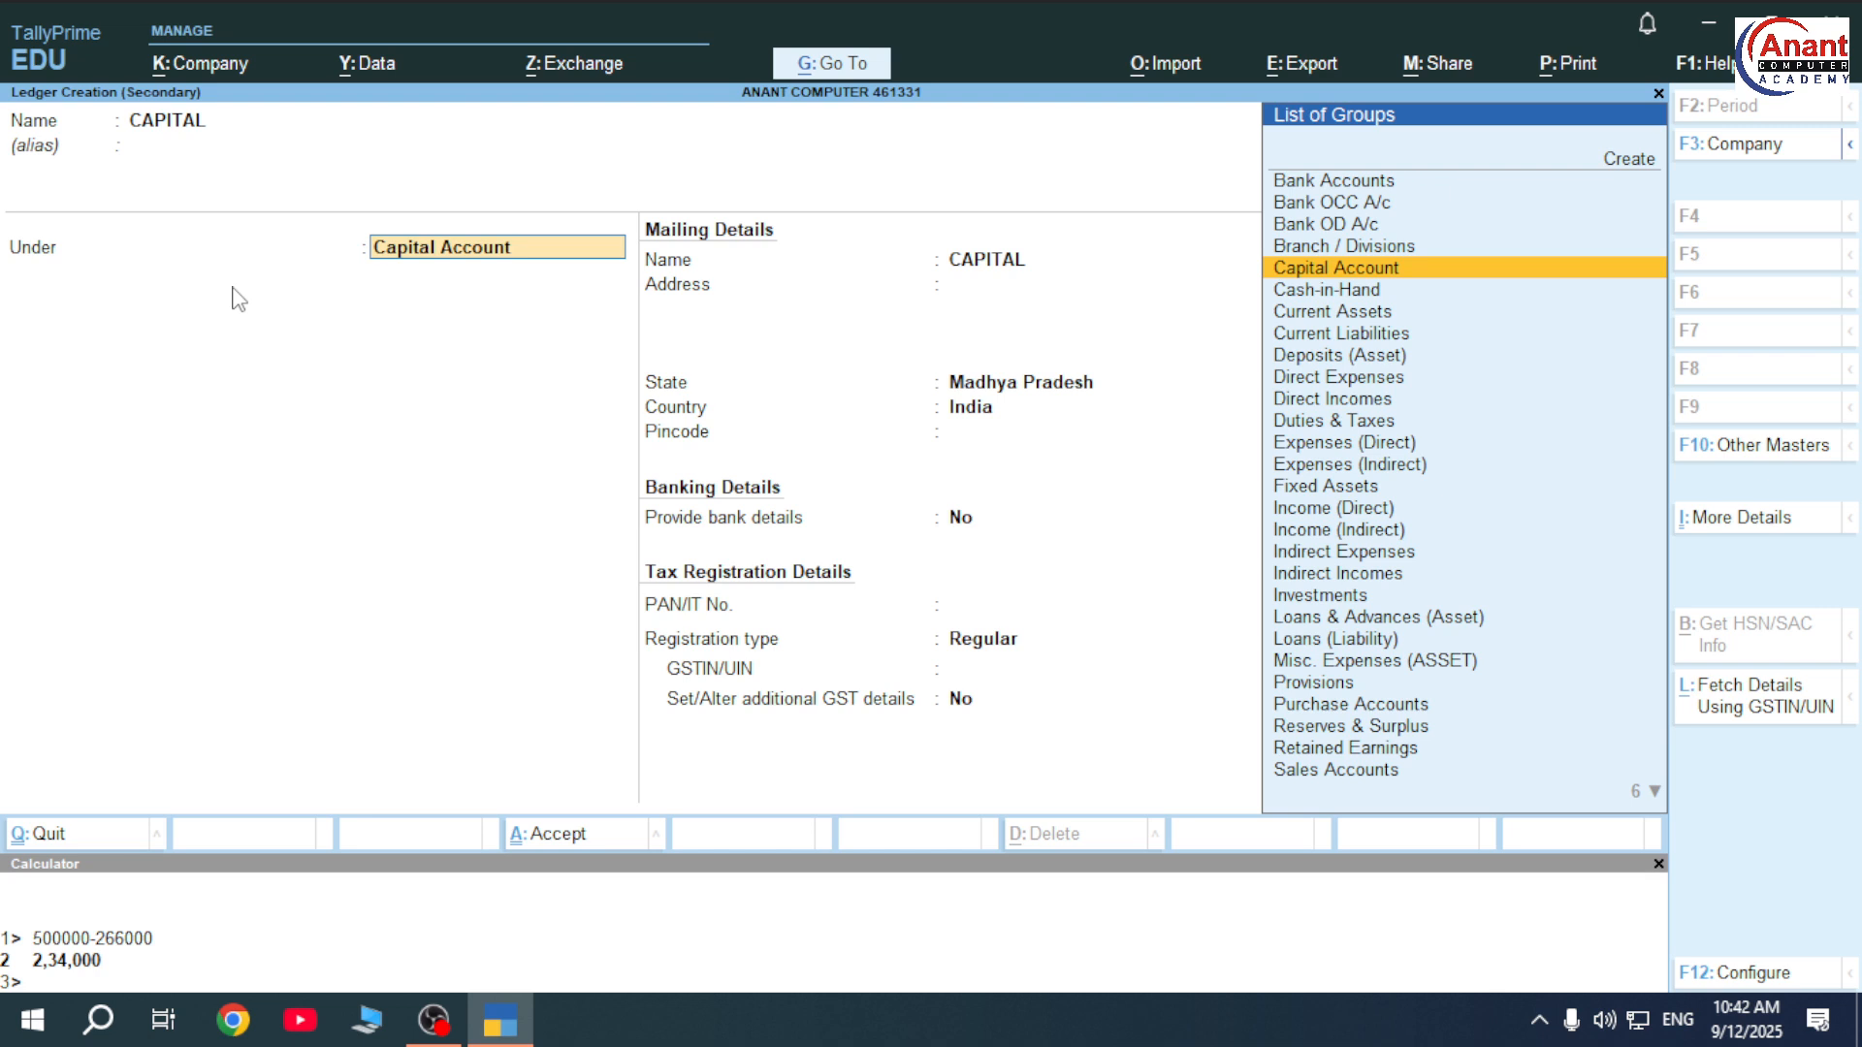
key(Return)
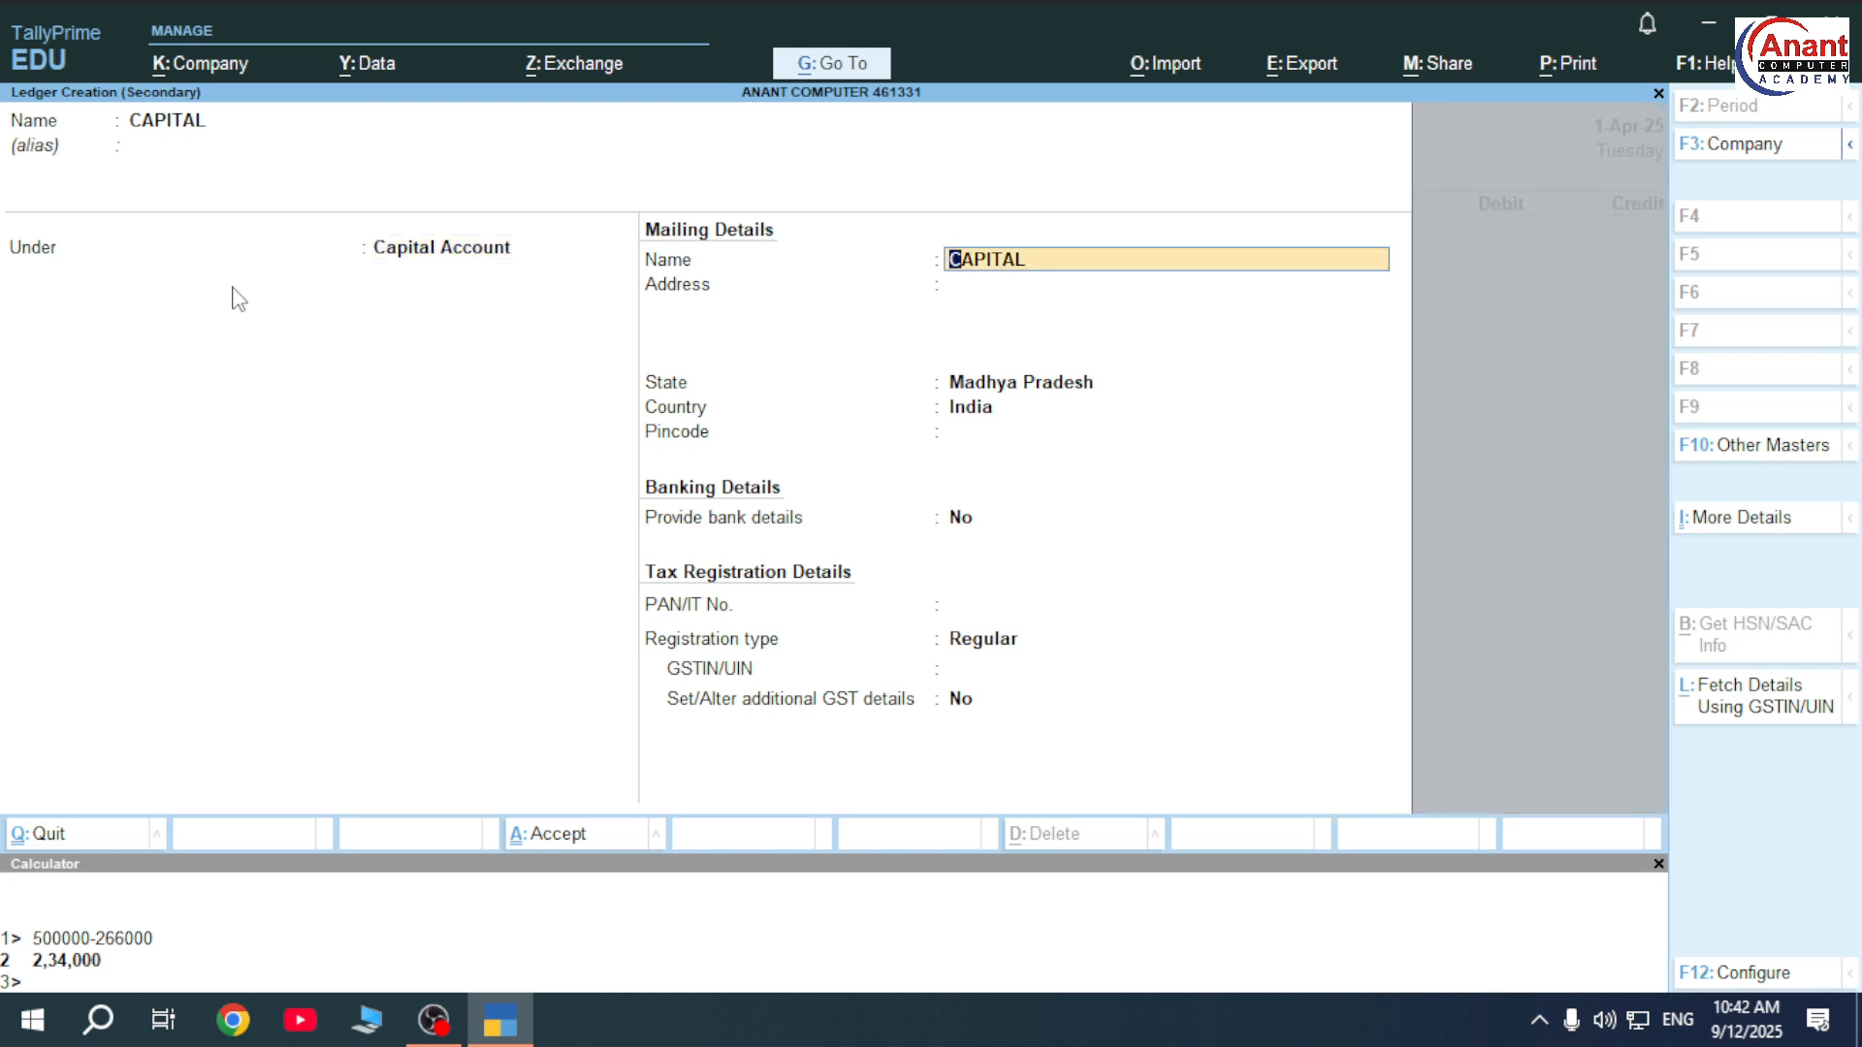
key(ctrl+a)
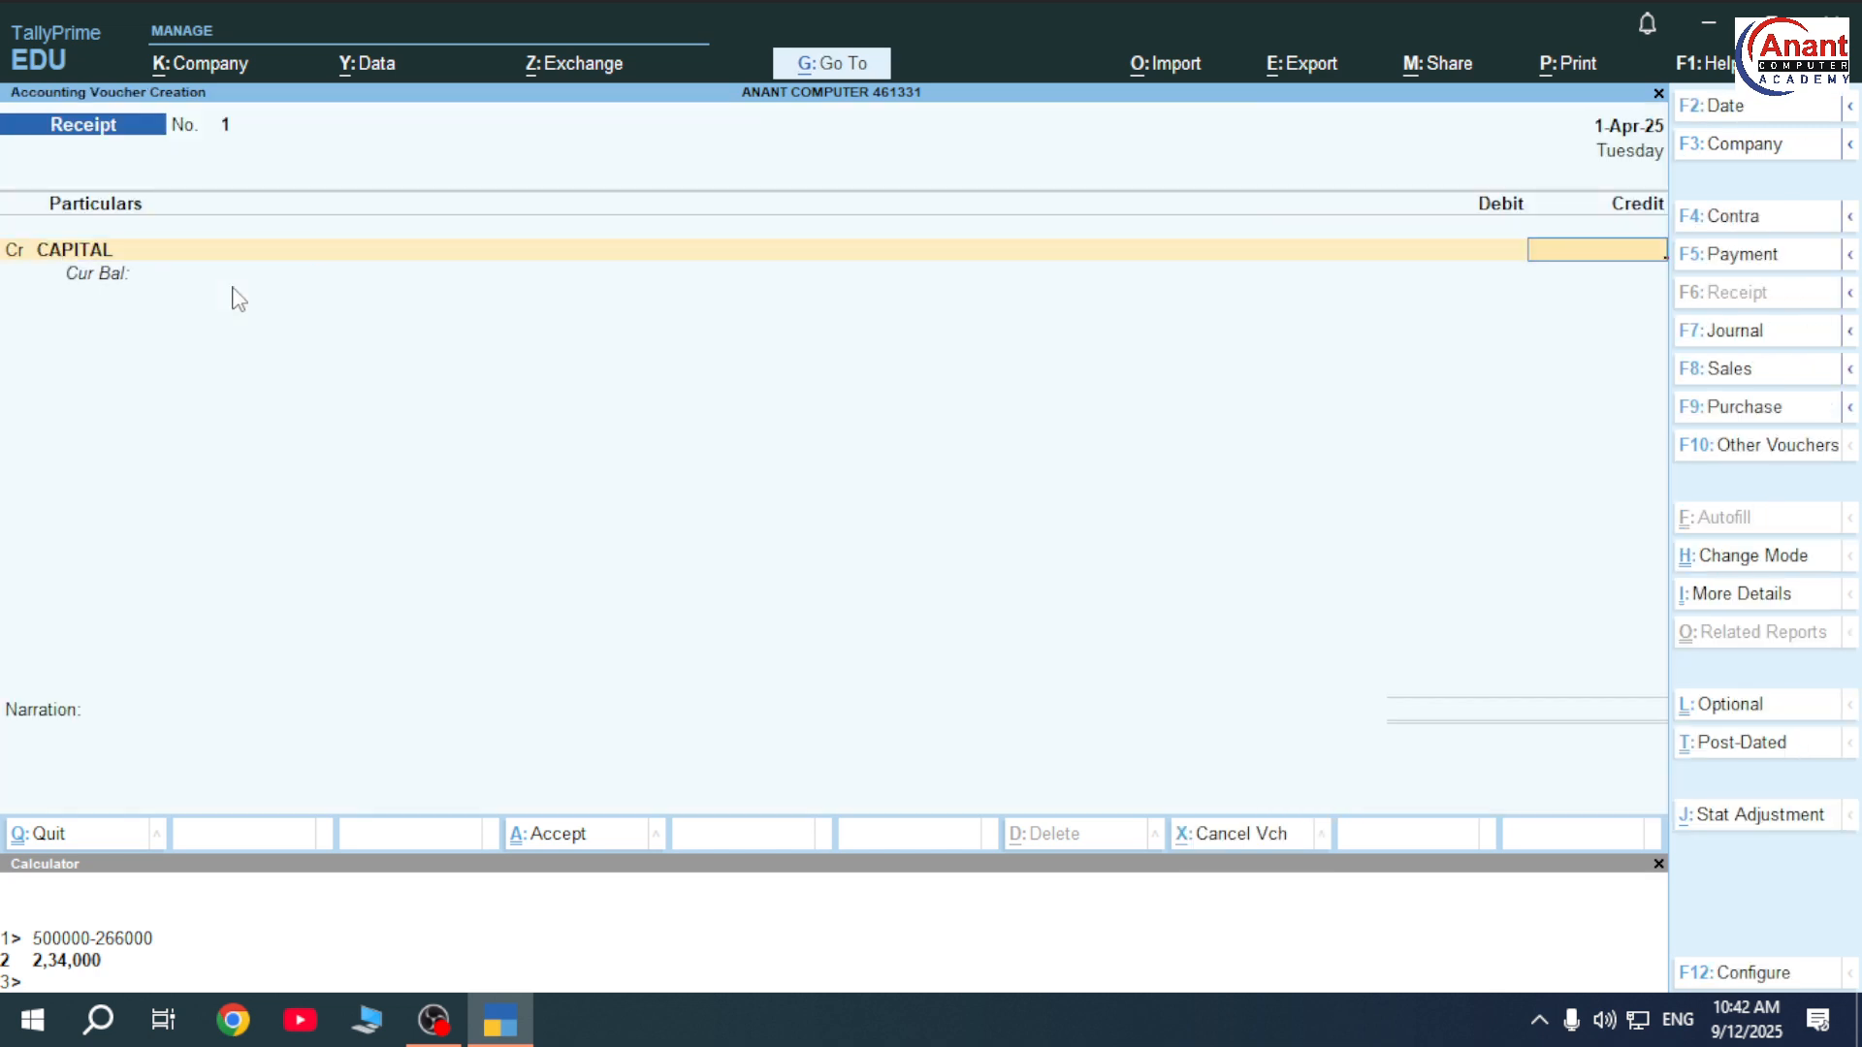
Credit CAPITAL 5,00,000, debit Cash, and save Receipt No. 1.
text(500000)
key(Return)
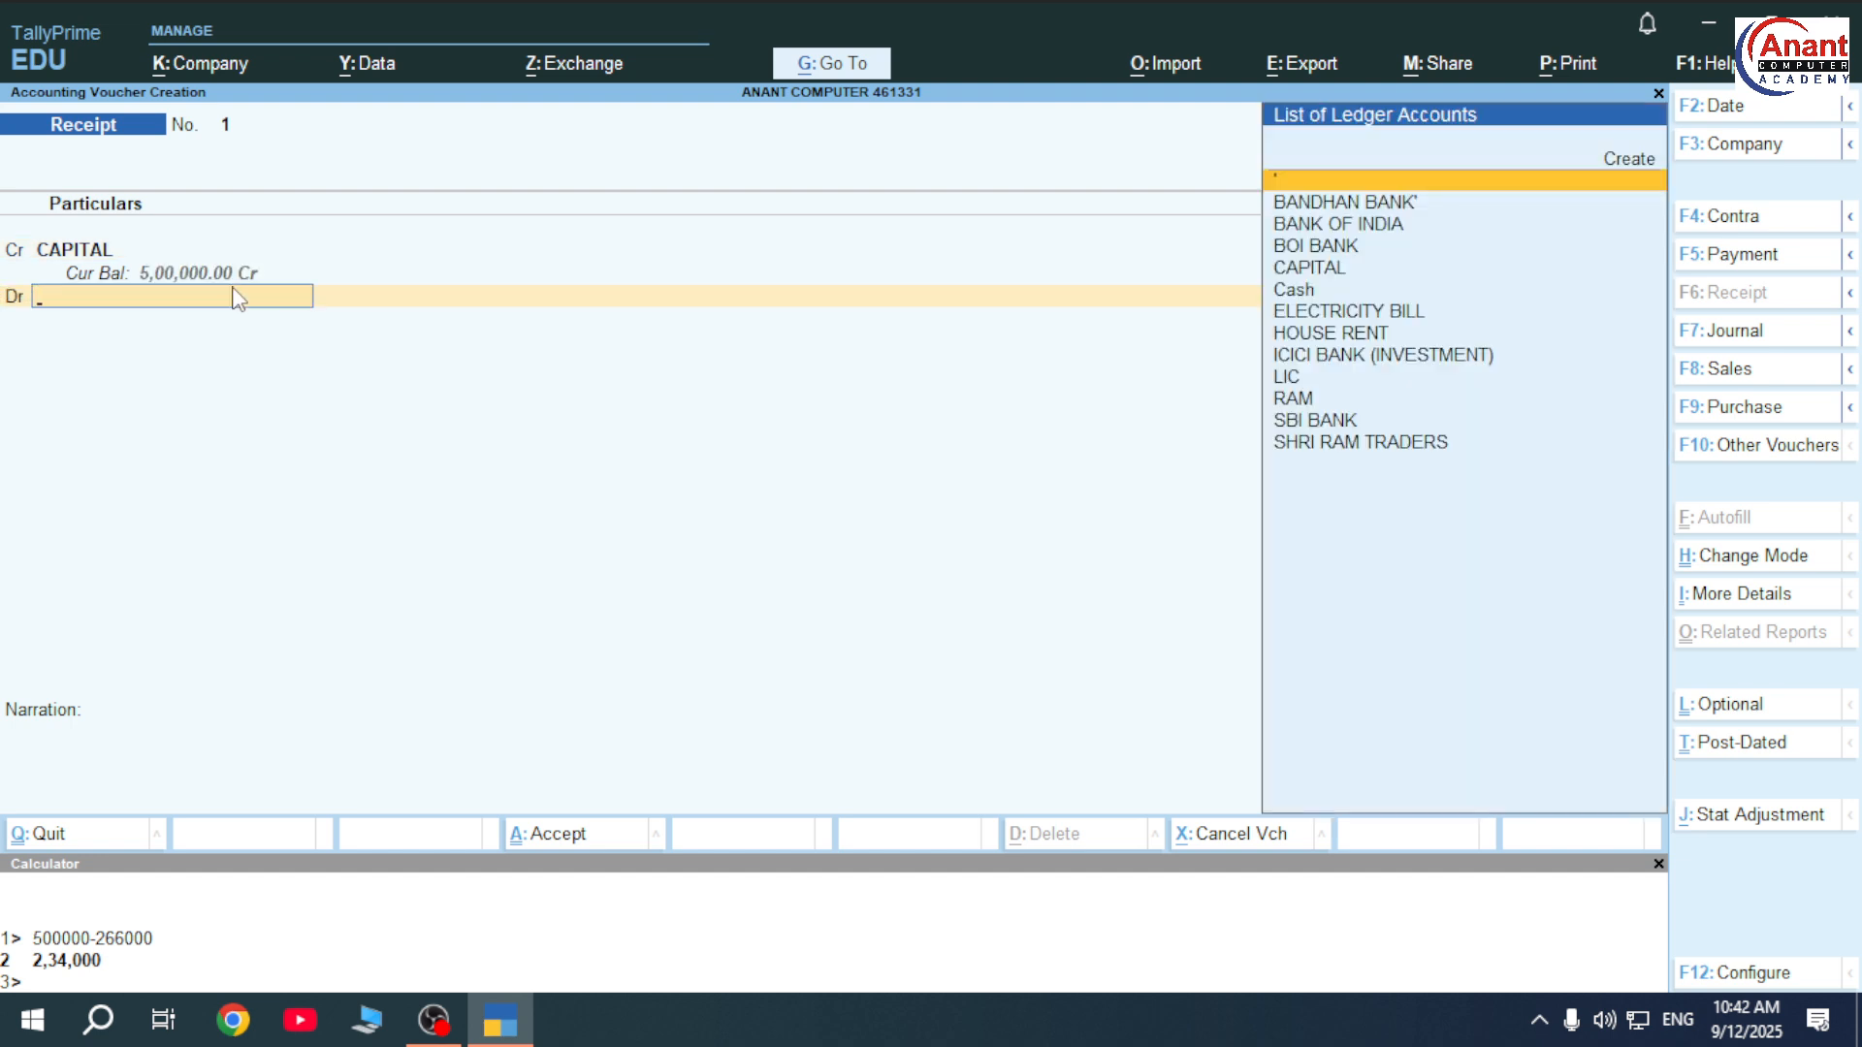
key(Down)
key(Down)
key(Down)
key(Down)
key(Down)
key(Return)
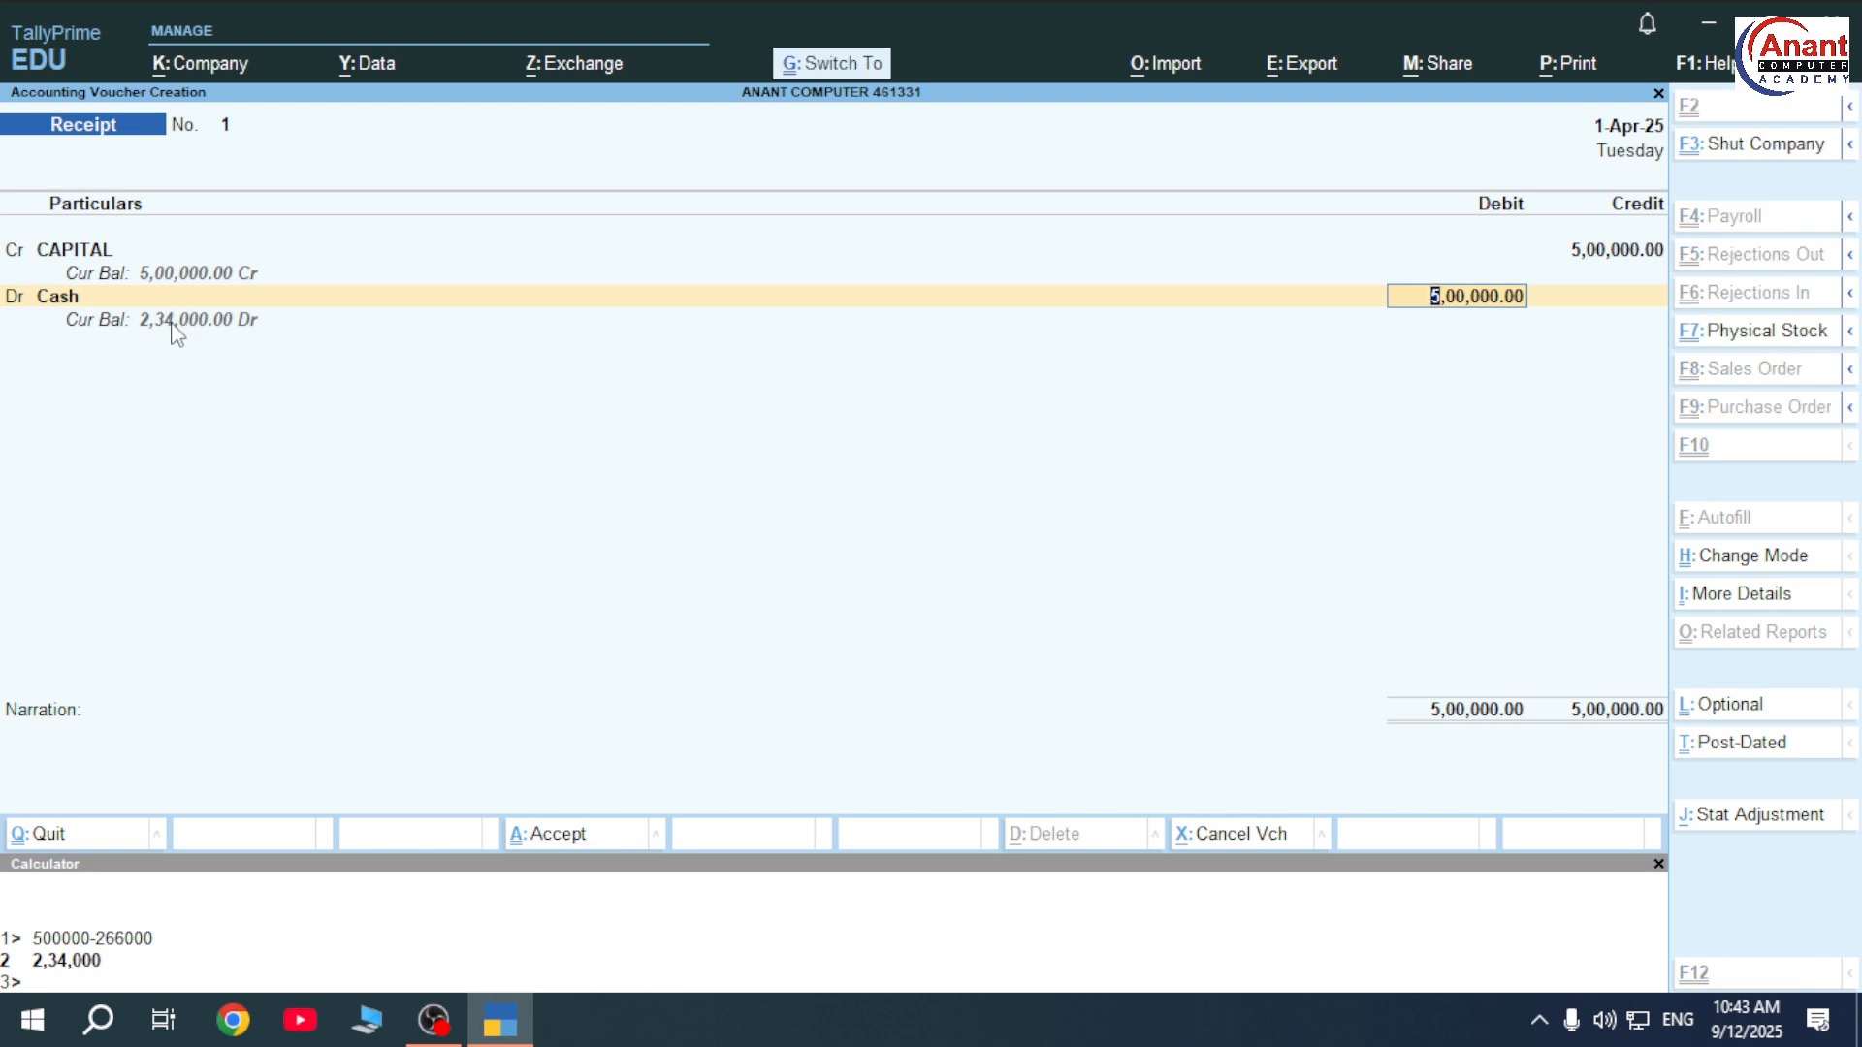
key(ctrl+a)
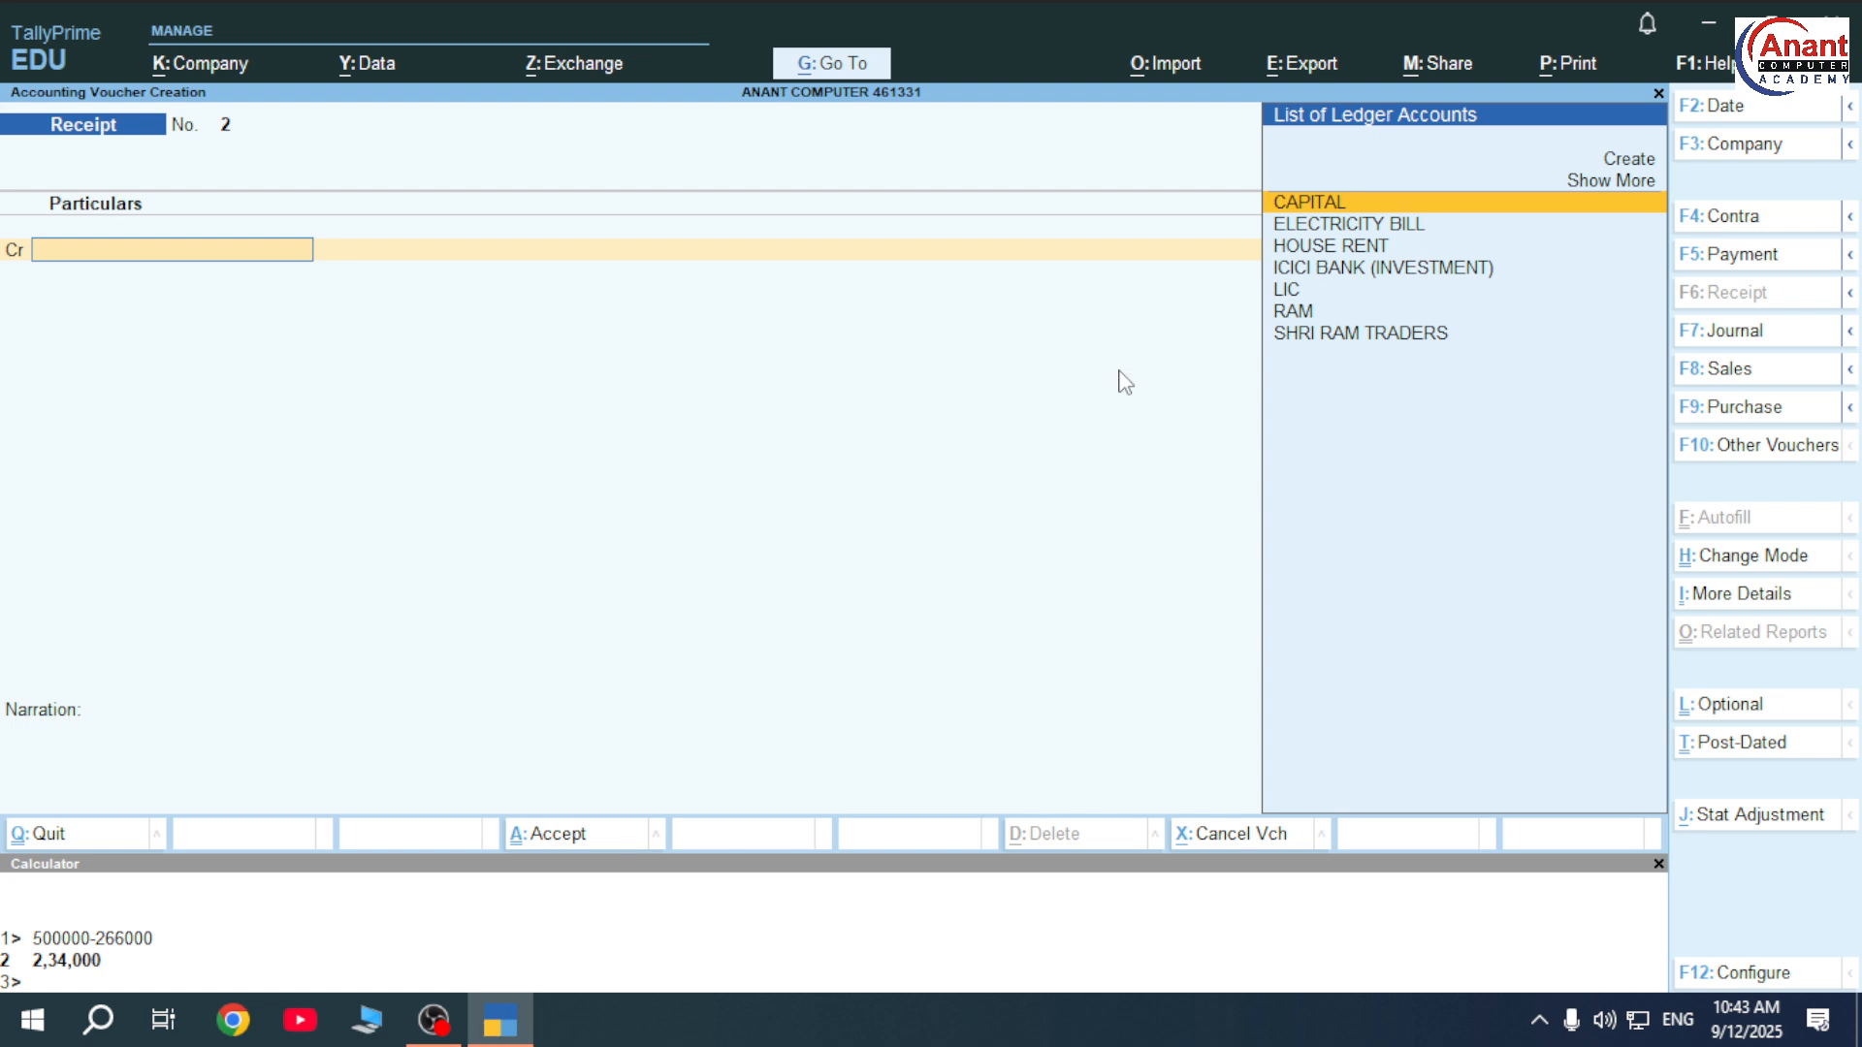
On Payment voucher 7, create a person's ledger under Indirect Expenses and debit it 34,000.
key(F5)
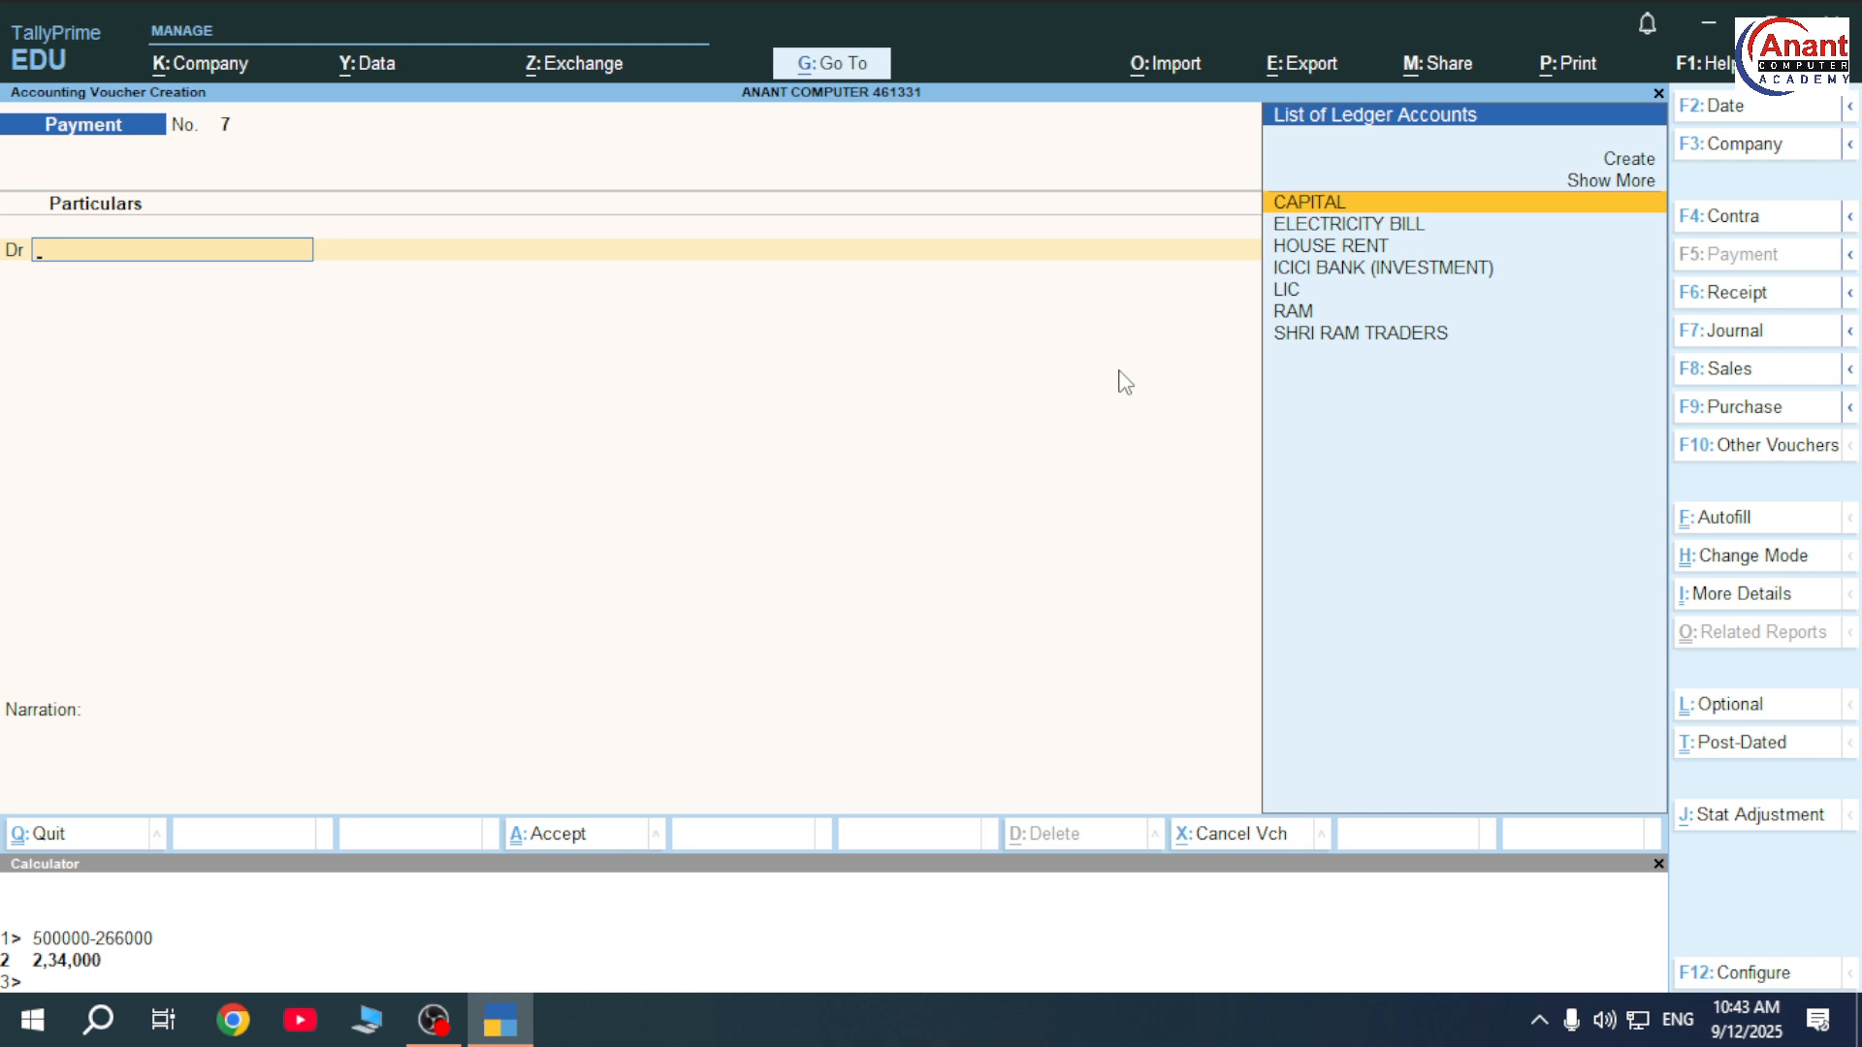
key(alt+c)
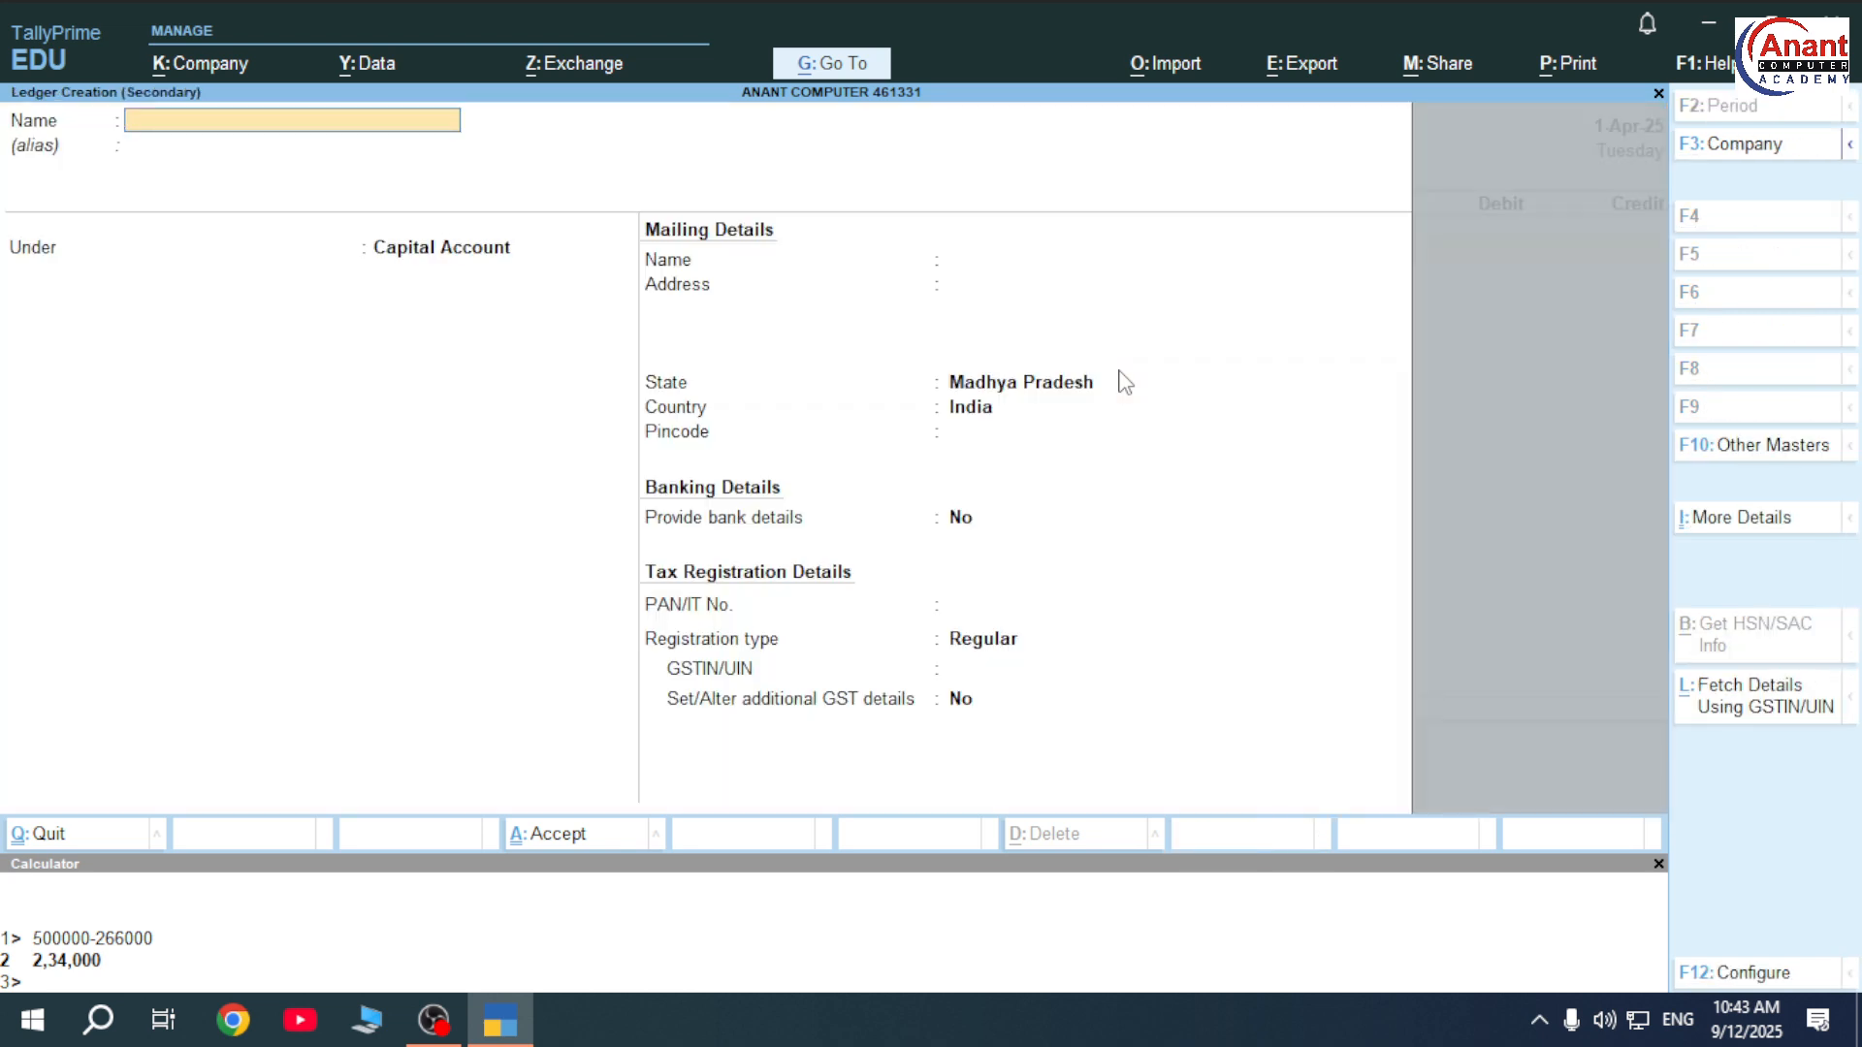
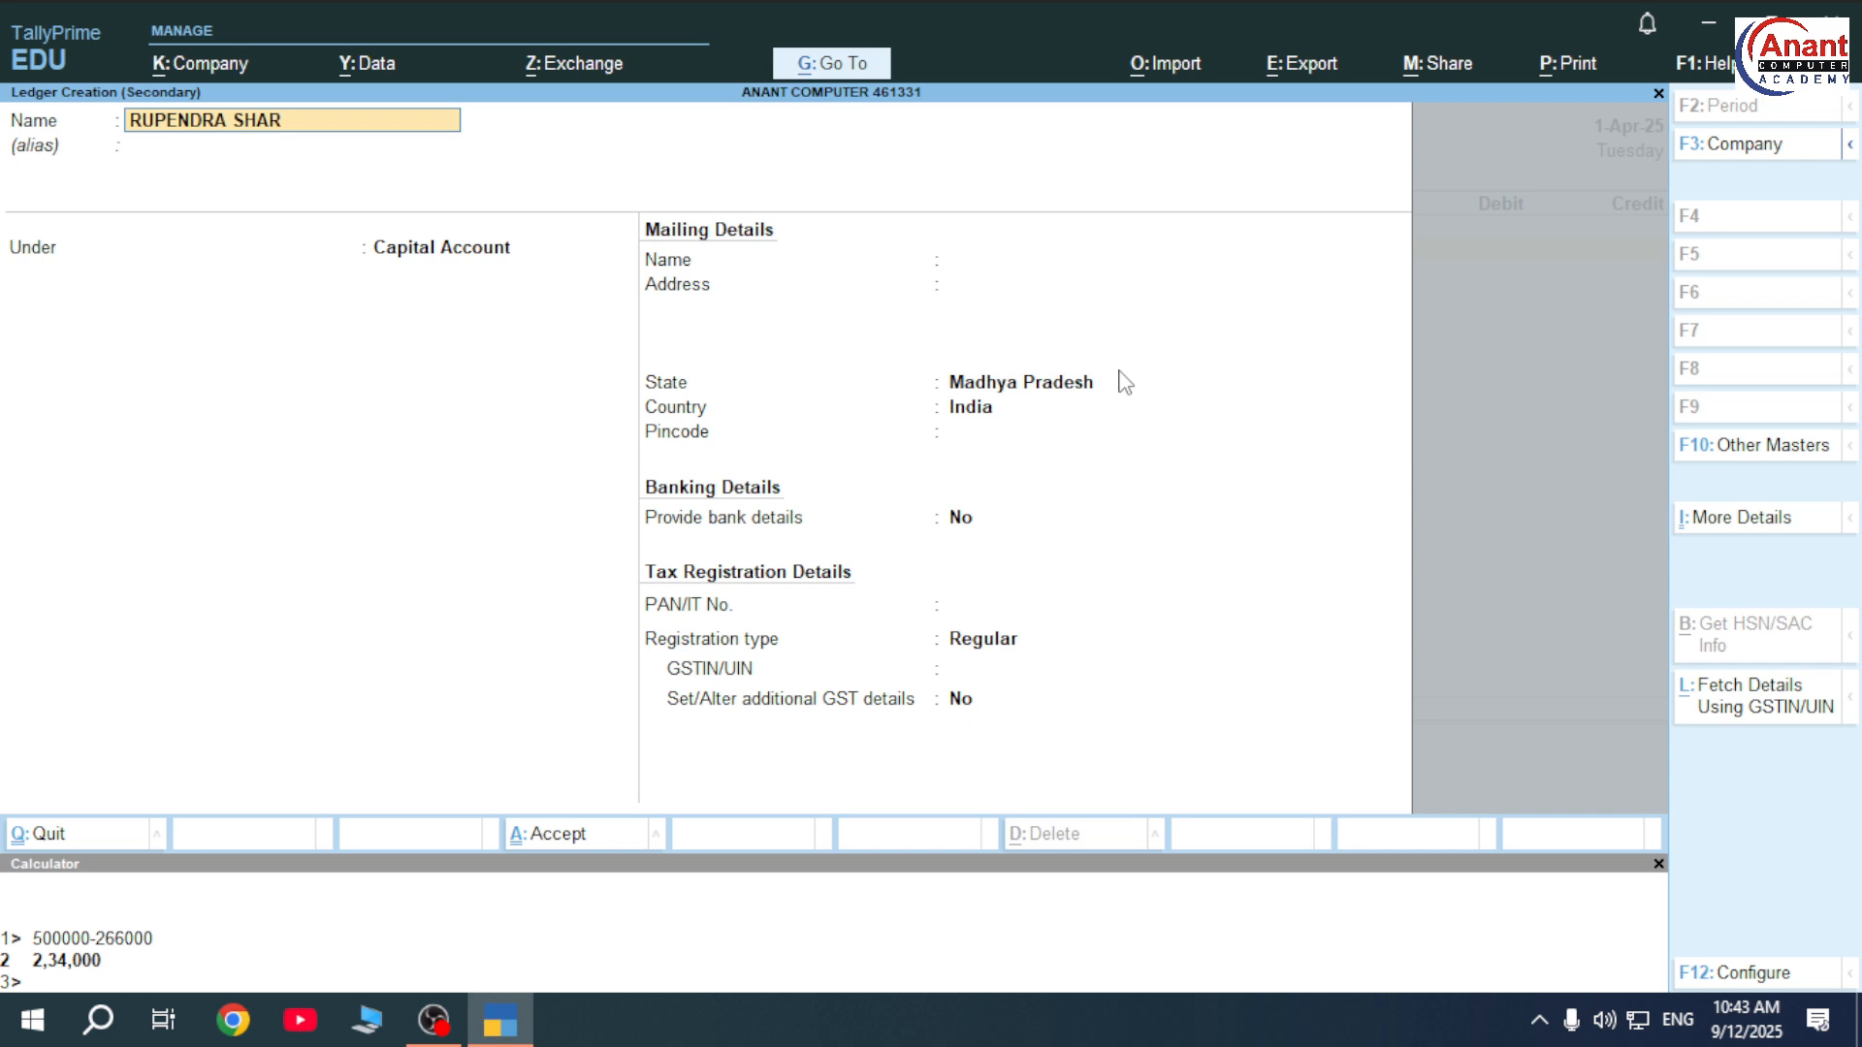
key(Return)
key(Return)
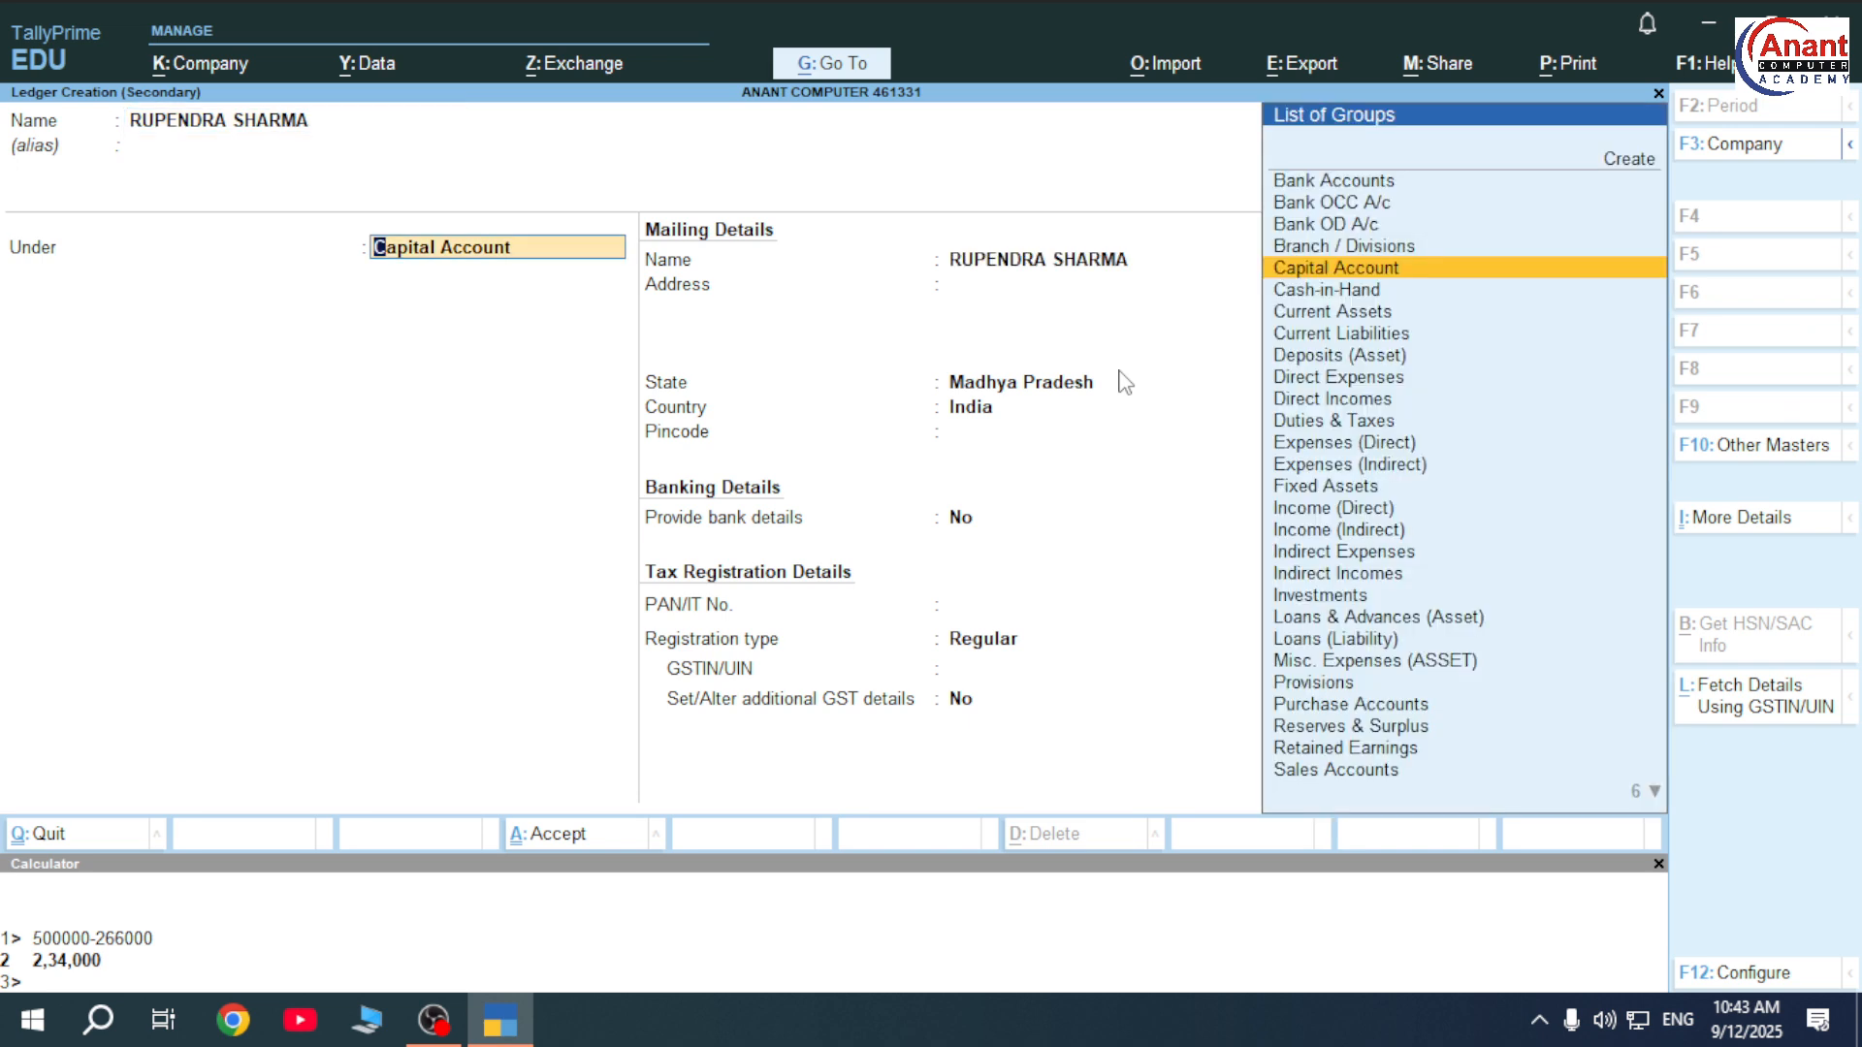
text(IN)
key(Down)
key(Down)
key(Down)
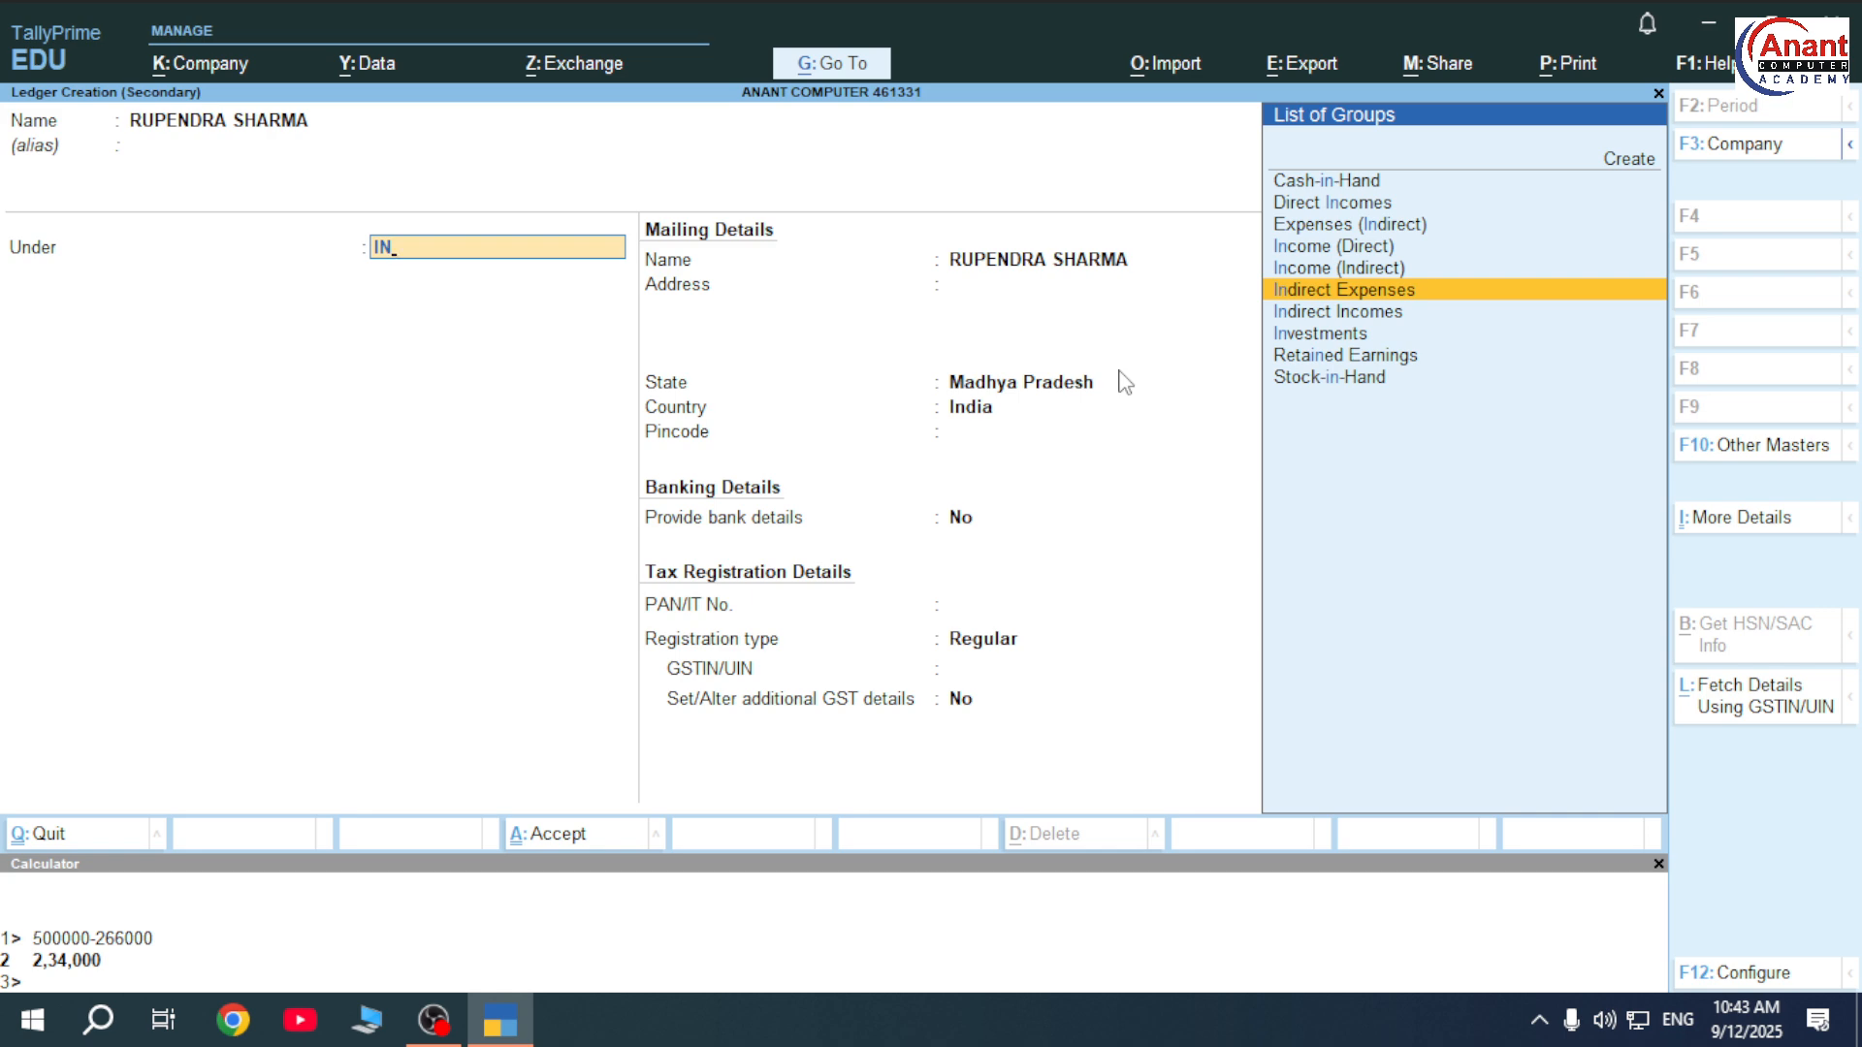
key(Return)
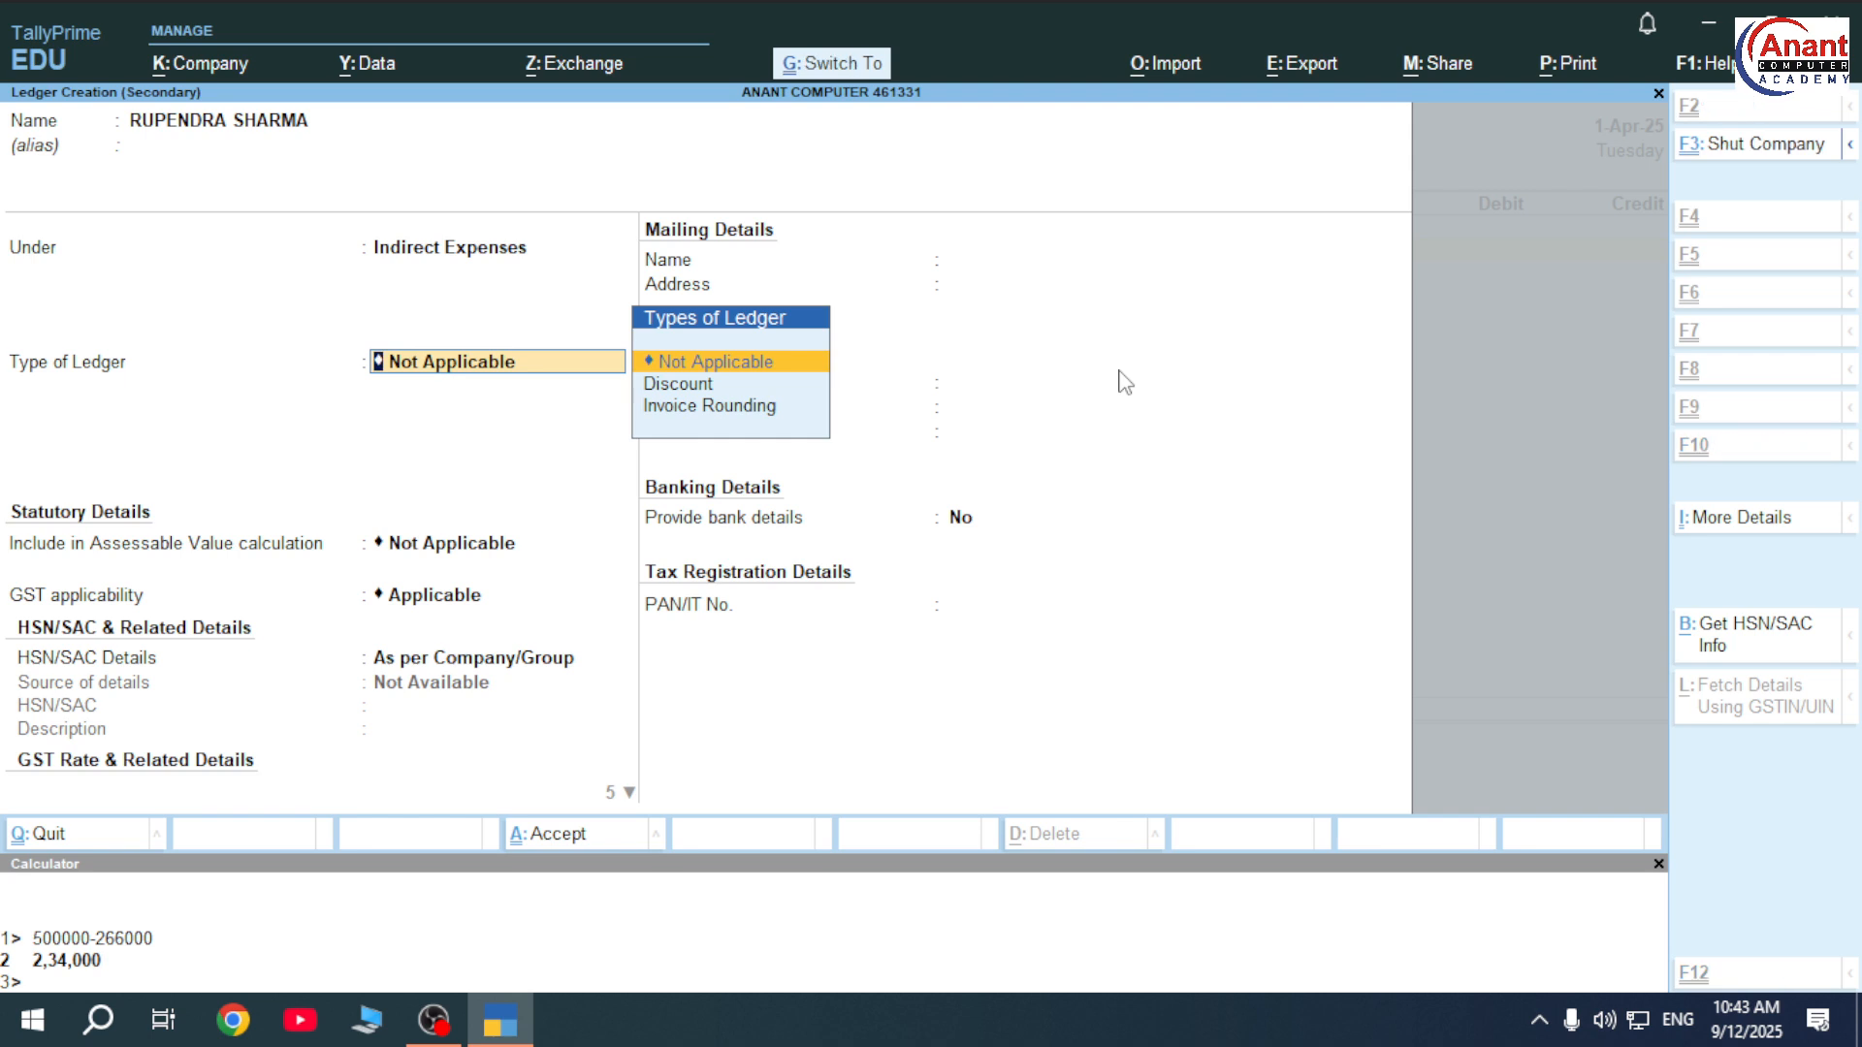
key(ctrl+a)
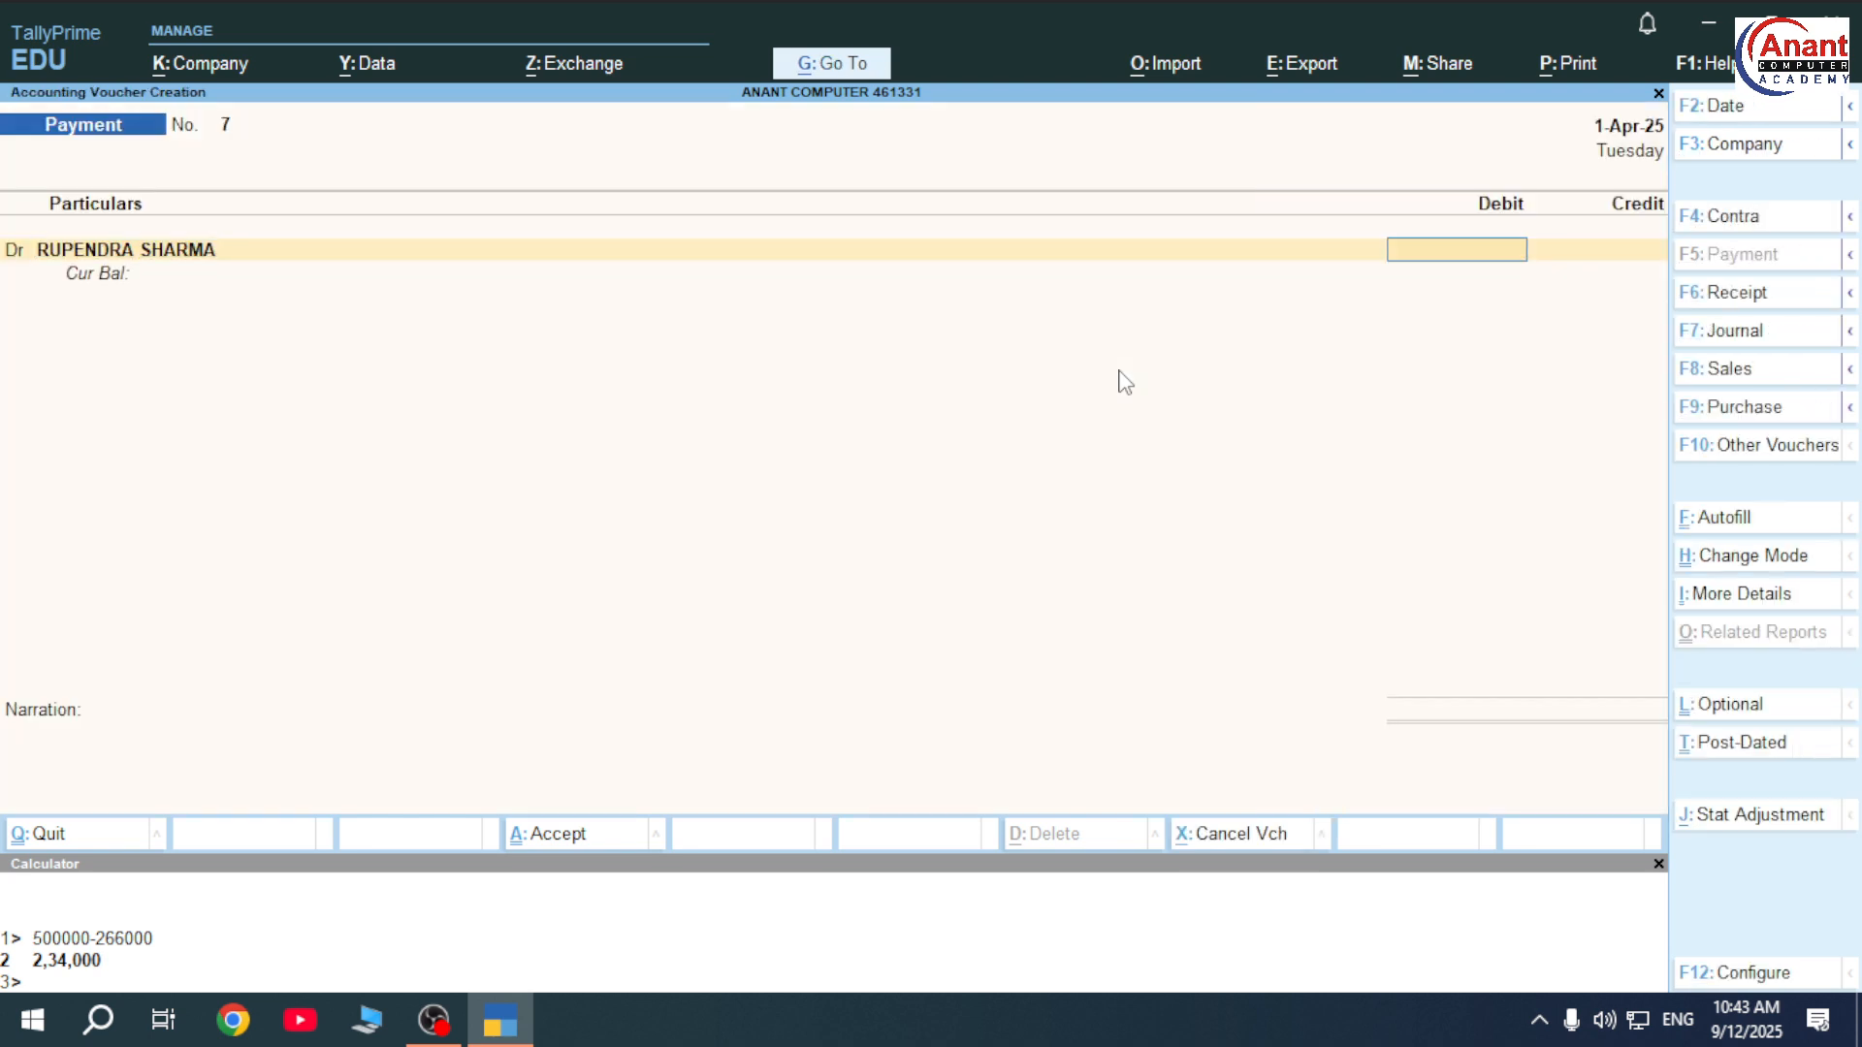
text(34000)
Replace the bank credit line with Cash for 34,000 and save Payment voucher 7.
key(Return)
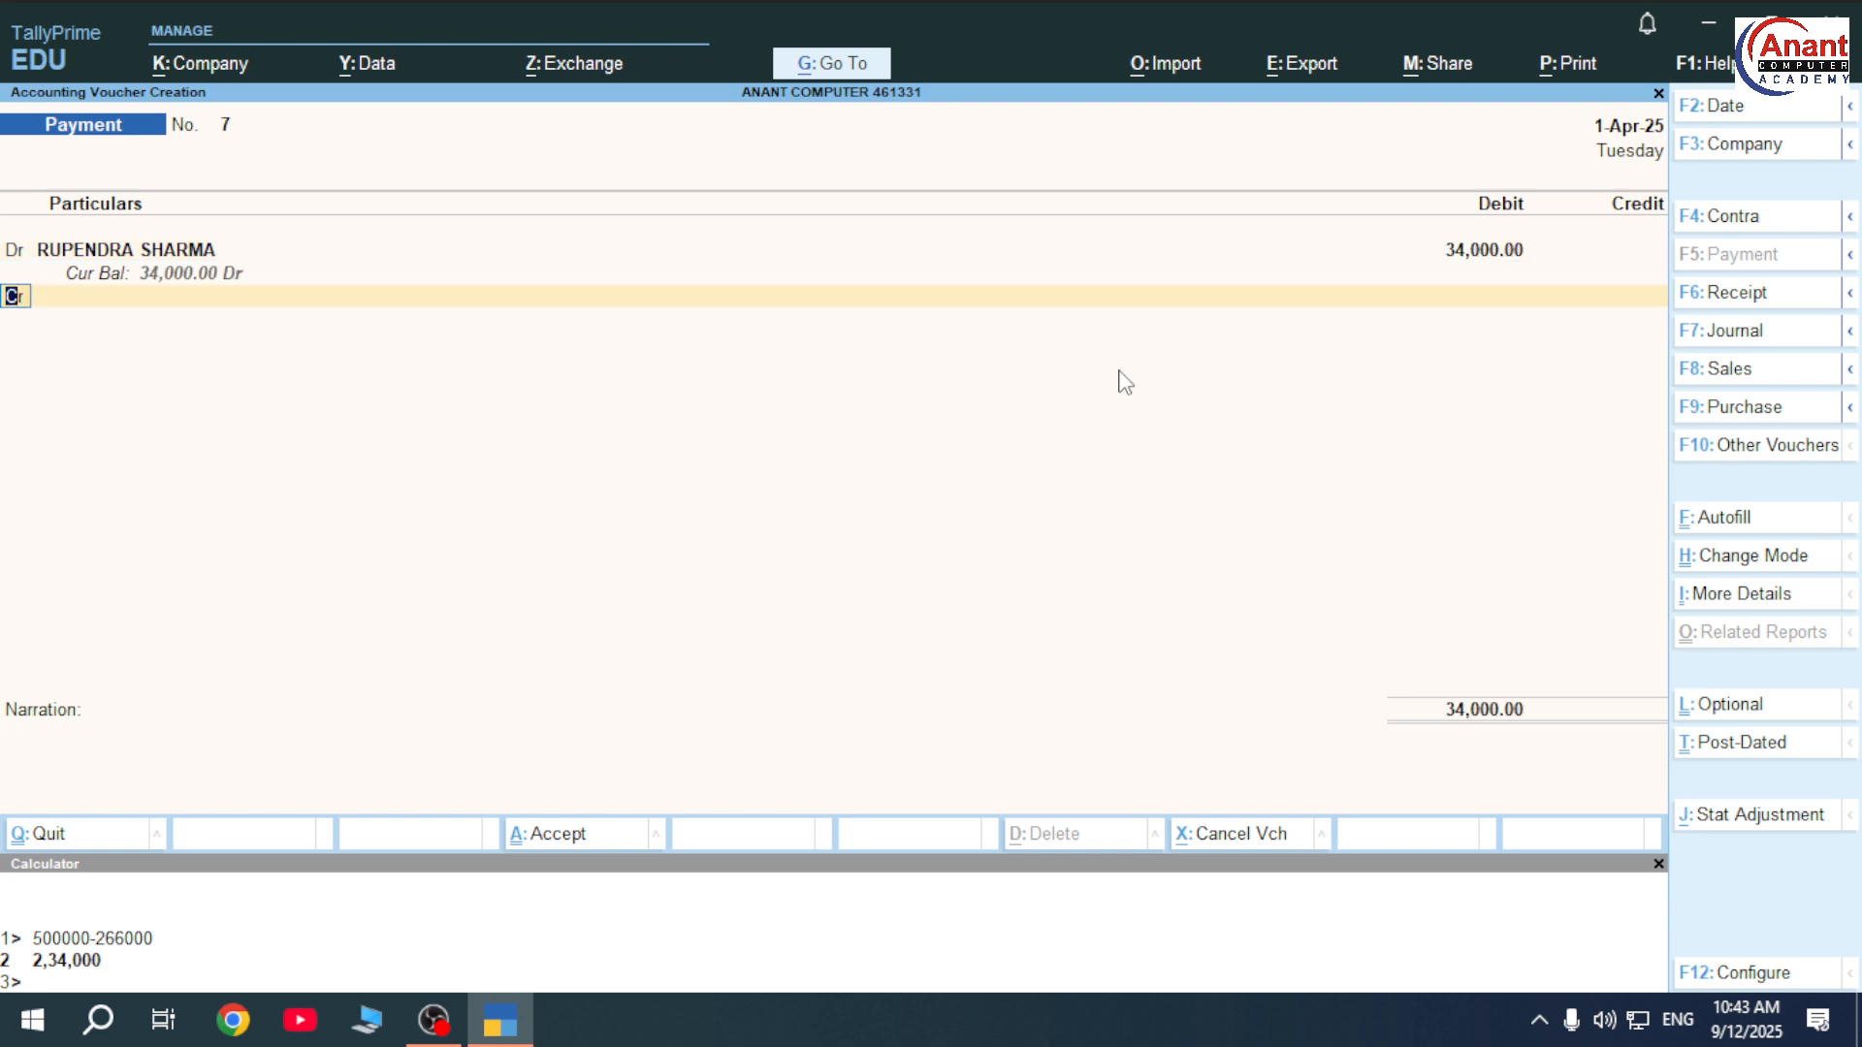
key(Return)
key(Return)
key(Return)
key(BackSpace)
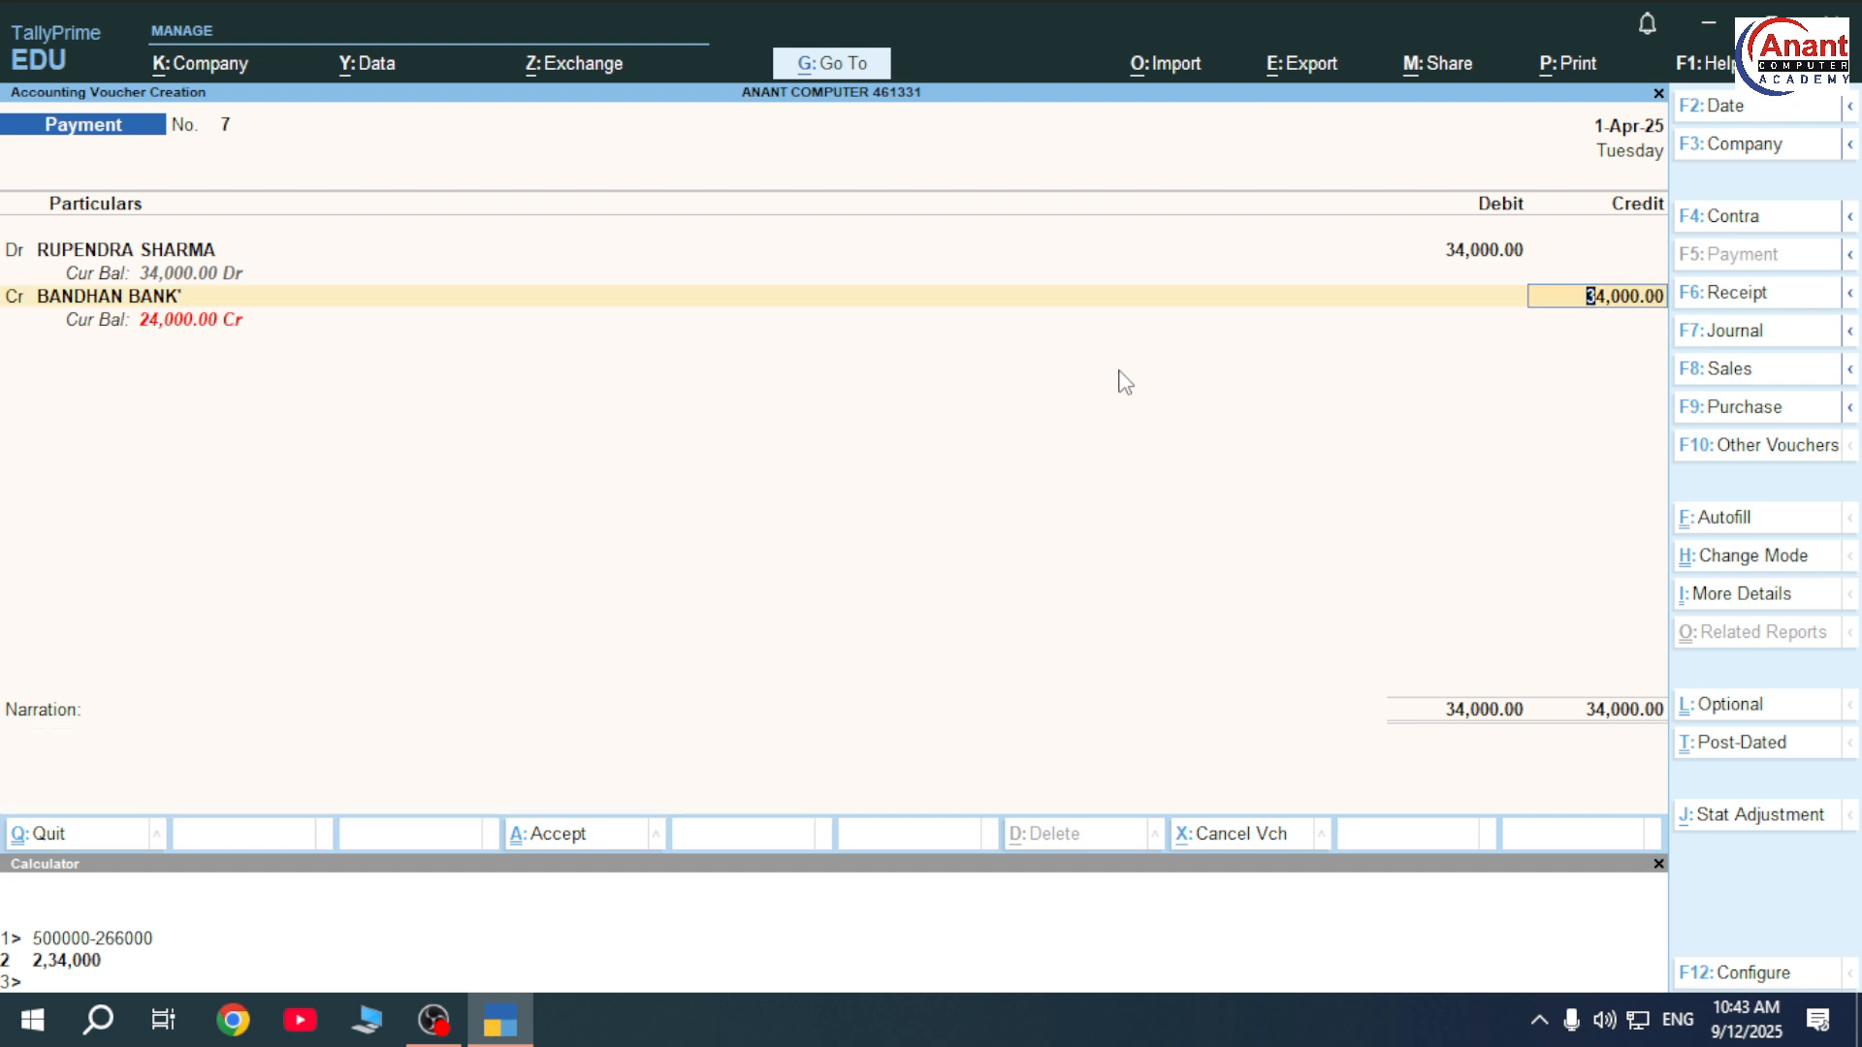
key(BackSpace)
key(Down)
key(Down)
key(Down)
key(Down)
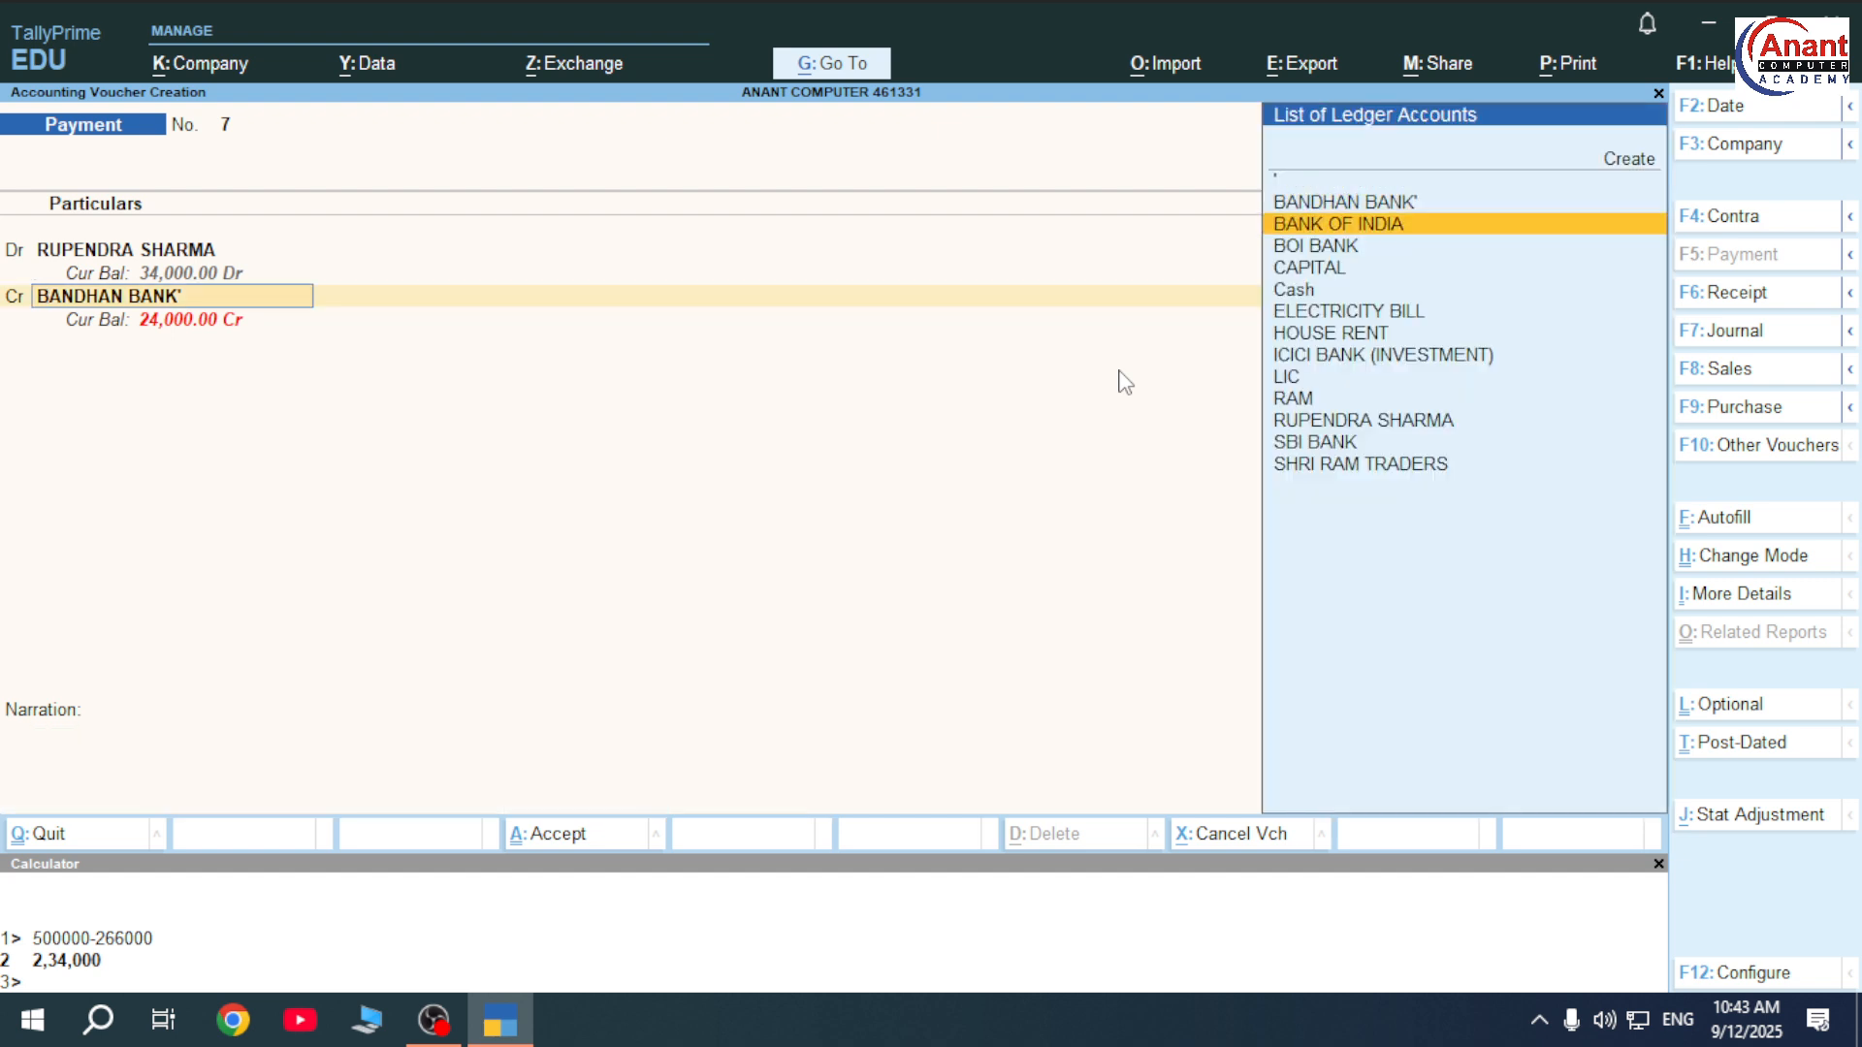
key(Return)
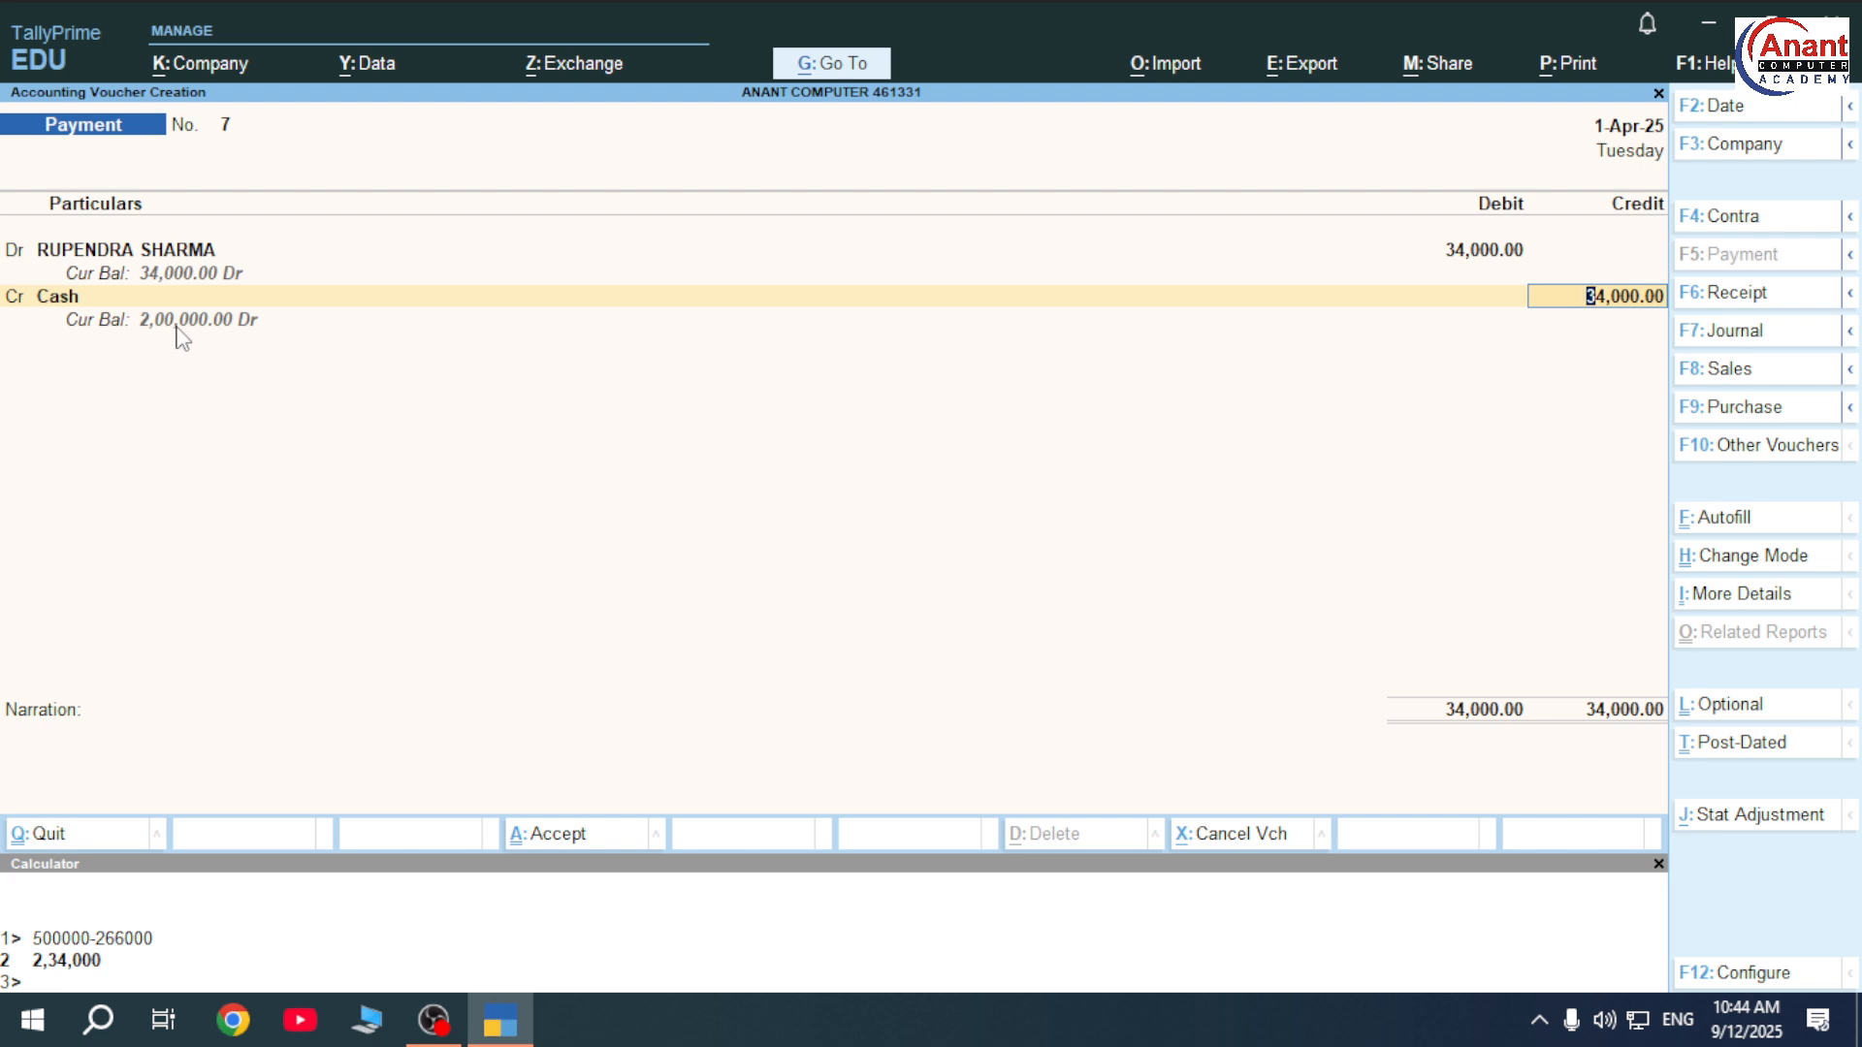
key(ctrl)
key(ctrl+a)
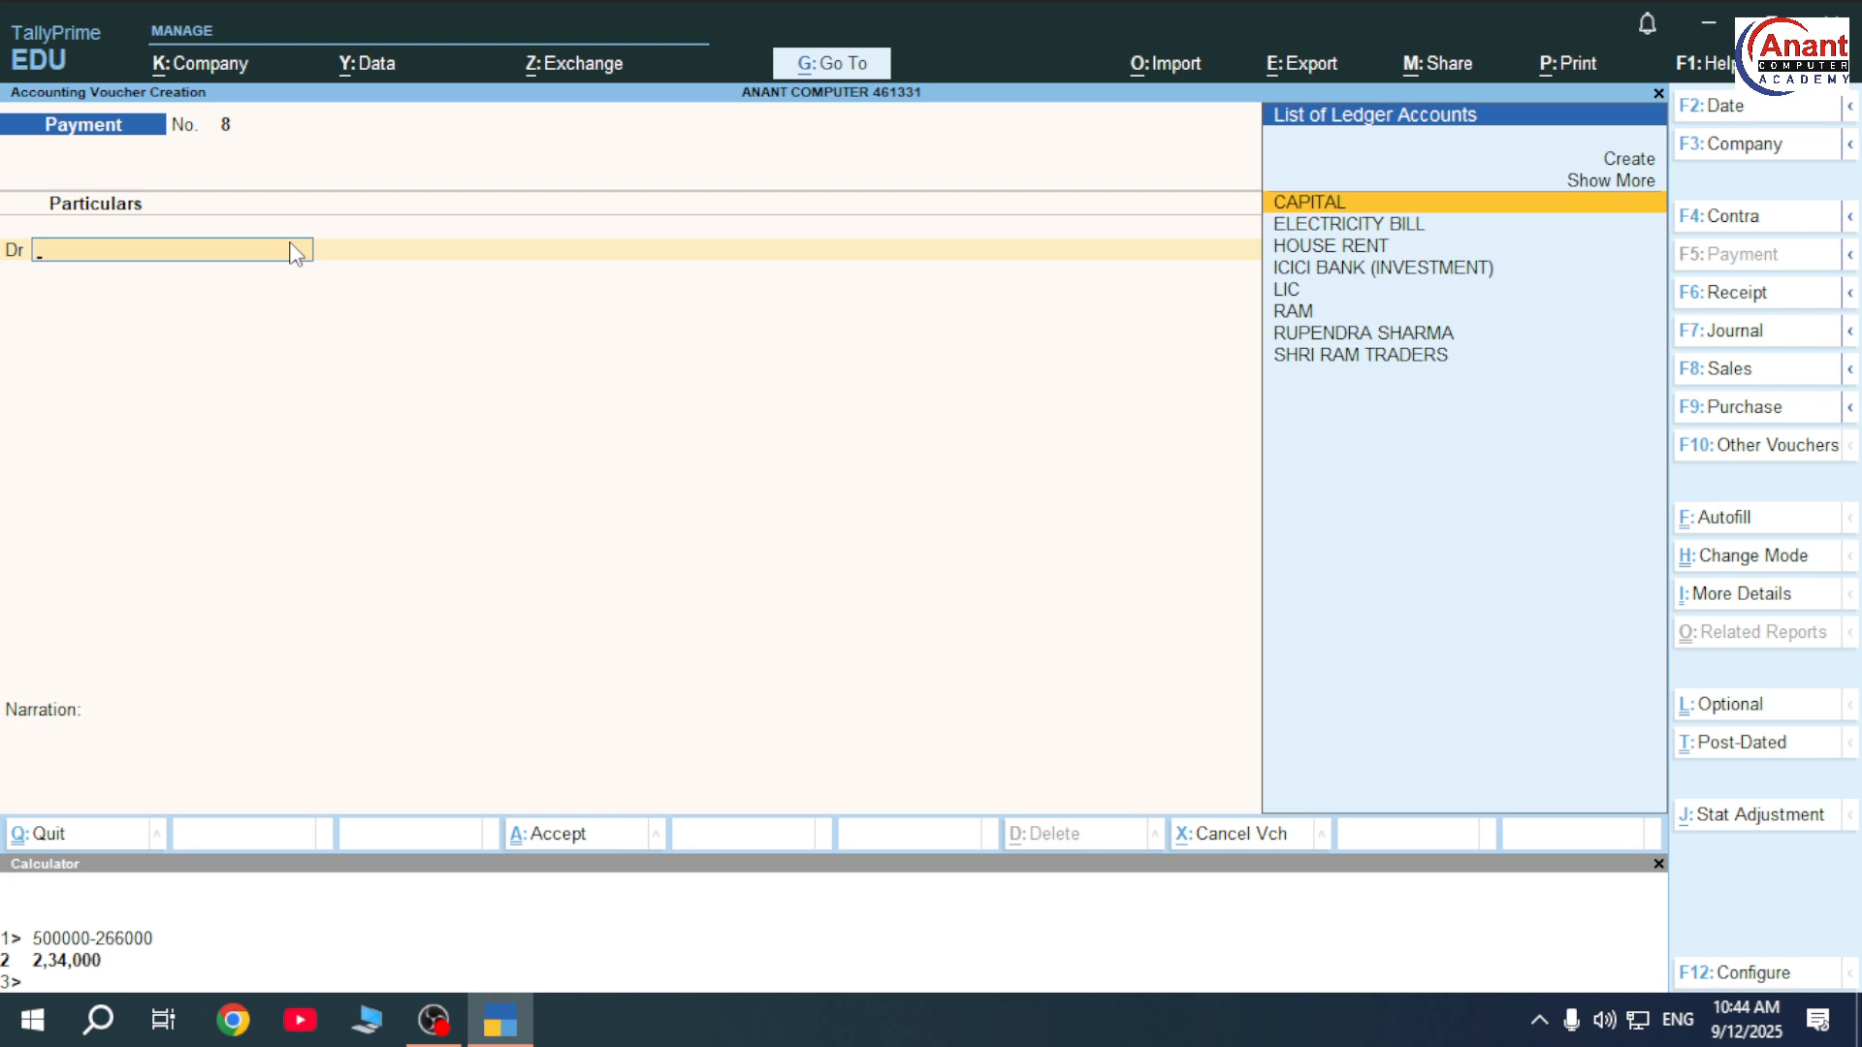
On a Receipt voucher, create the party's ledger under Indirect Incomes as the credit ledger.
key(F6)
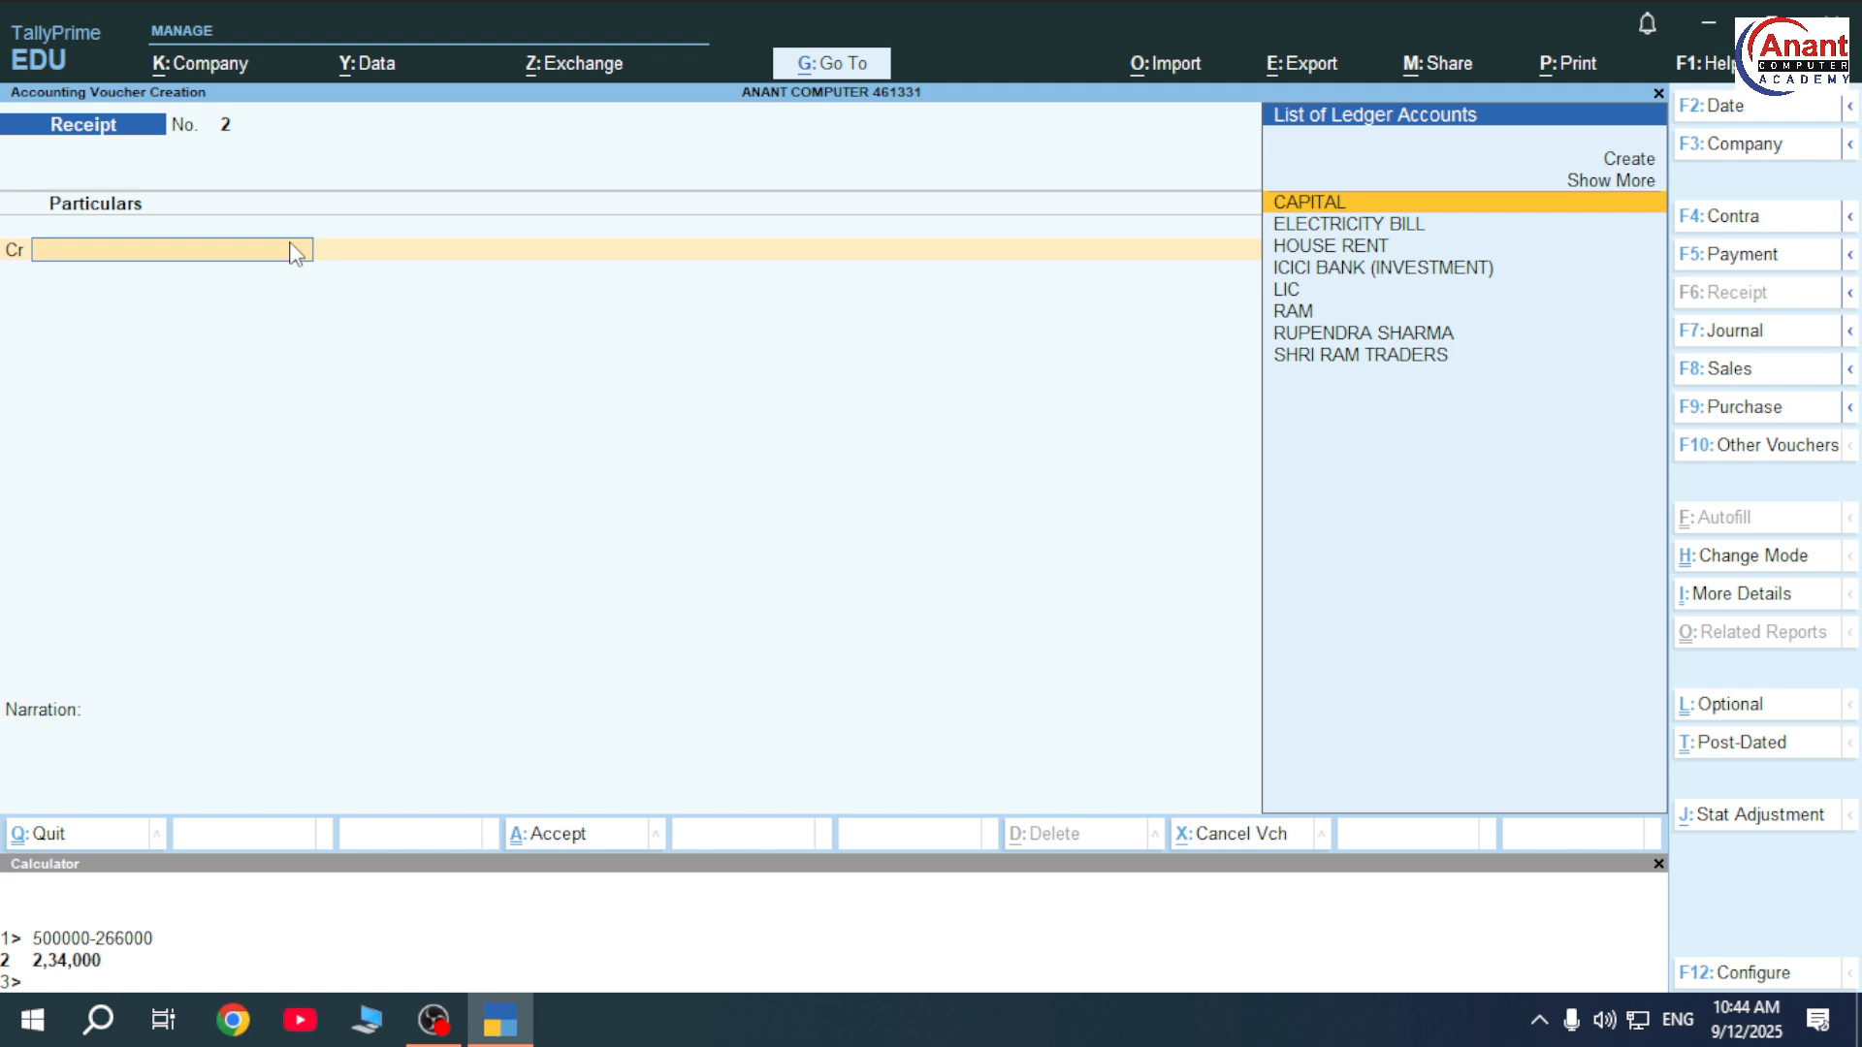
key(alt+c)
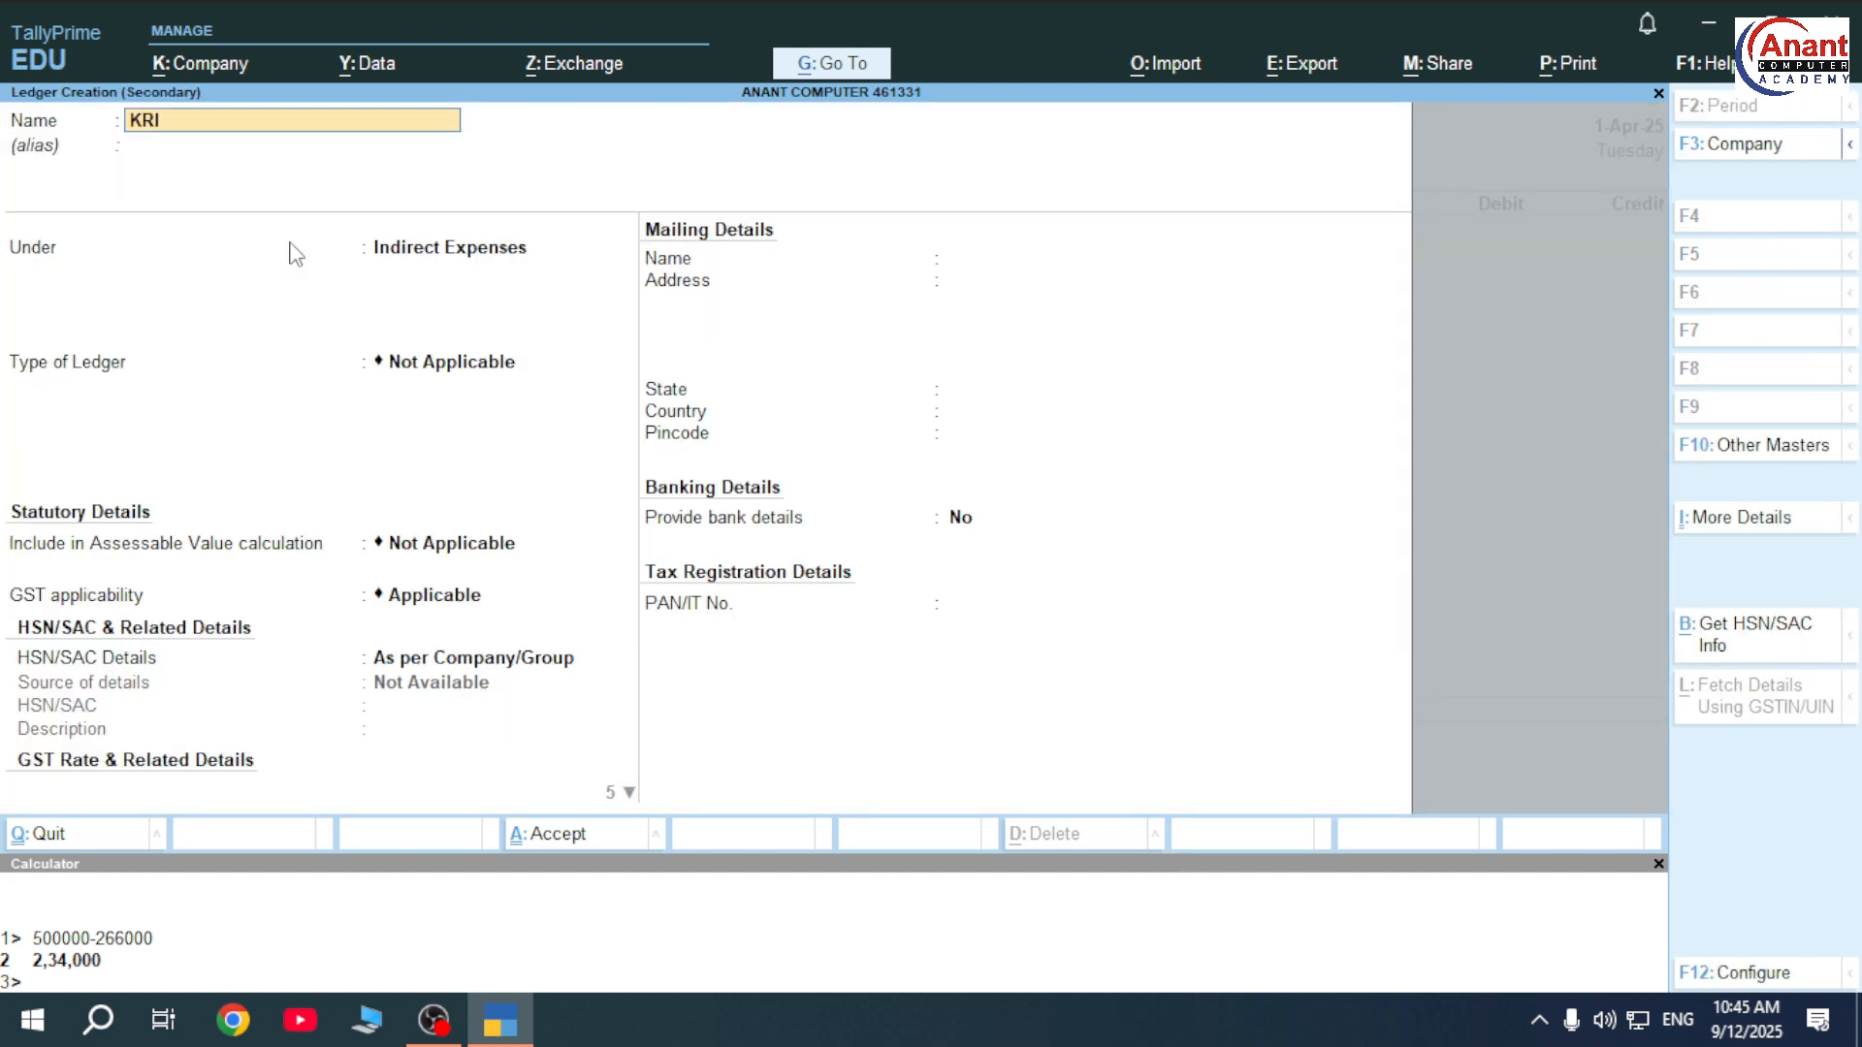
key(Return)
key(Return)
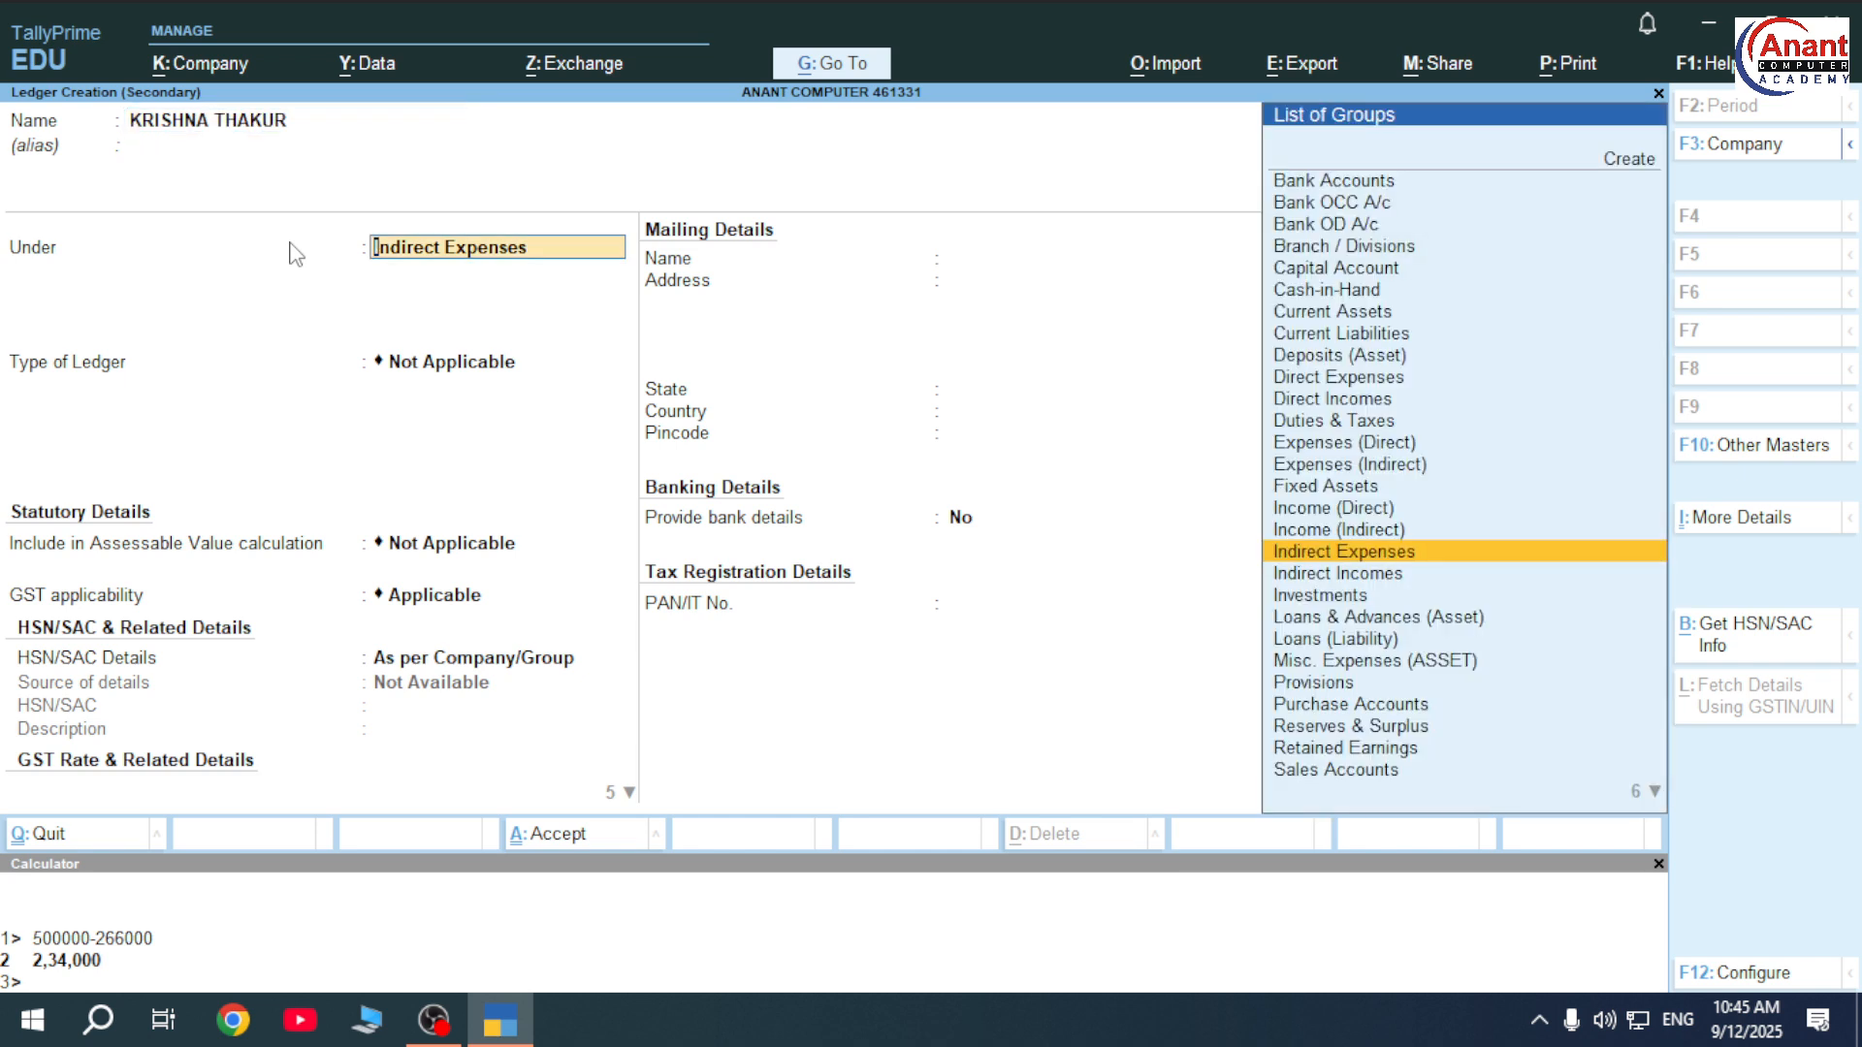
text(IN)
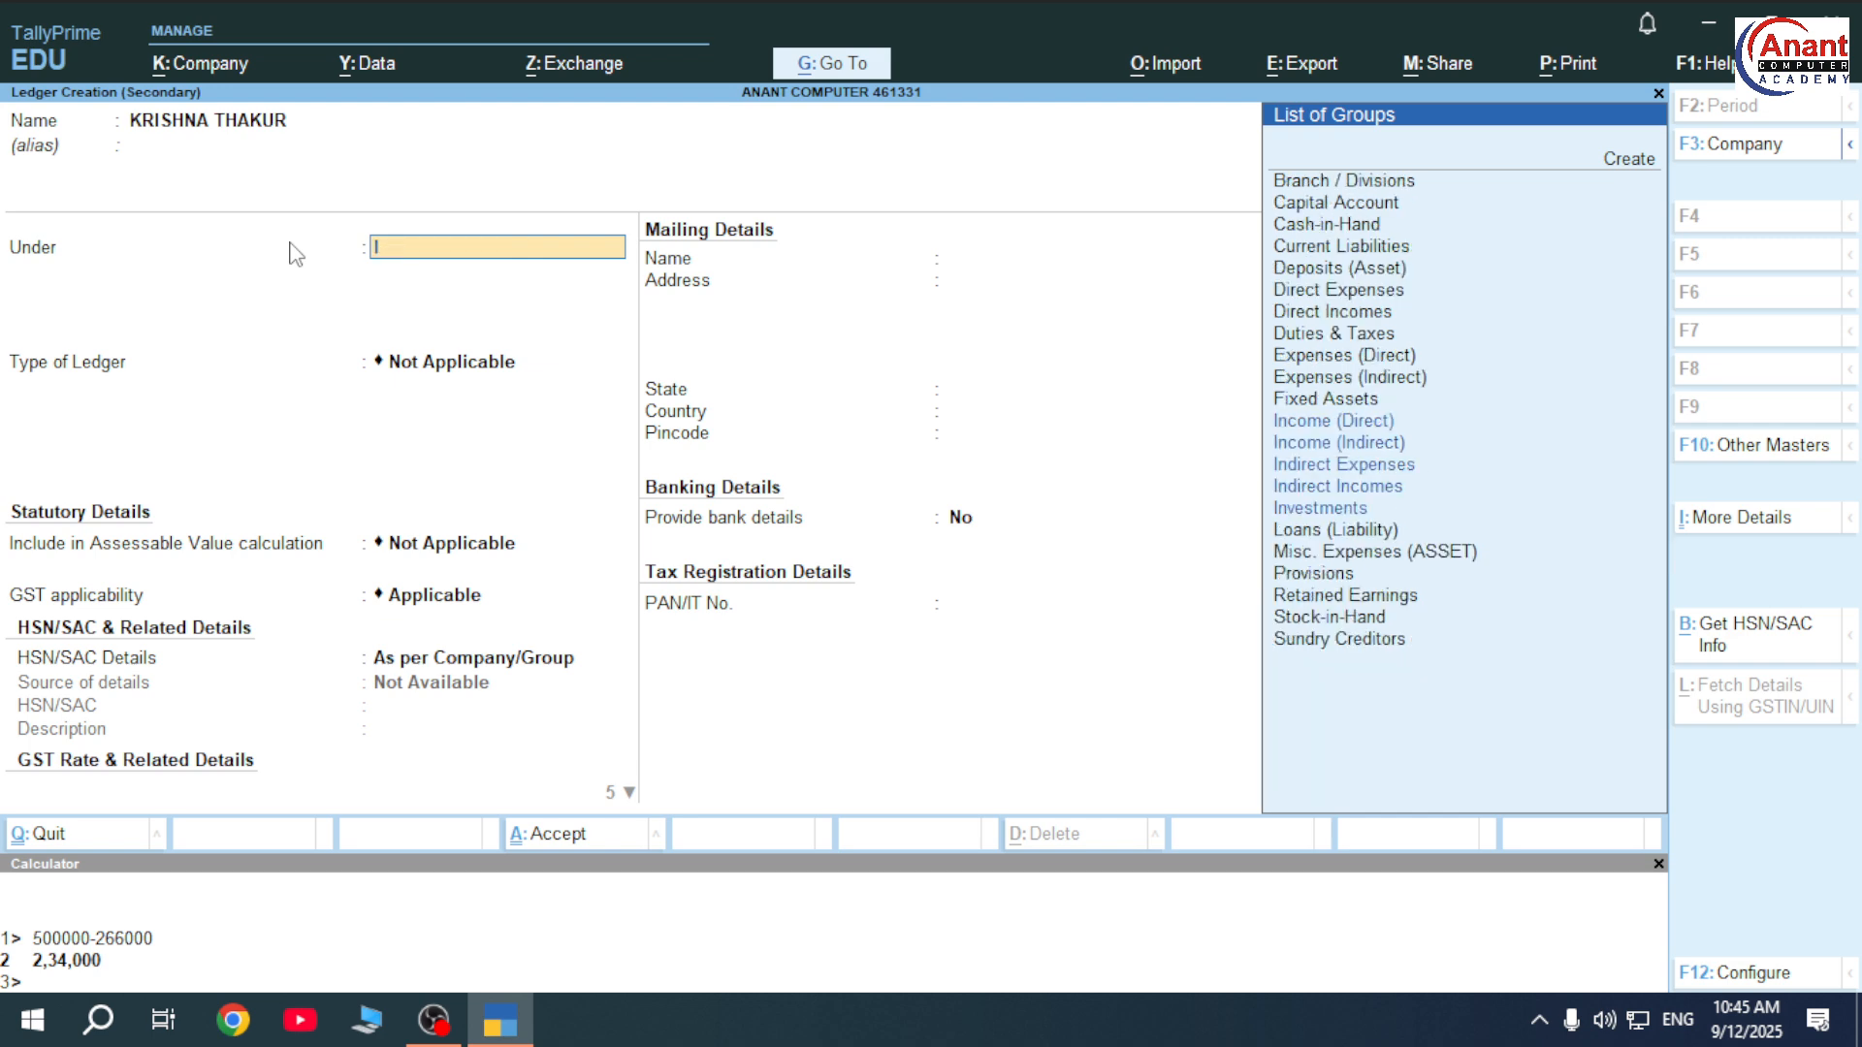
key(Down)
key(Down)
key(Down)
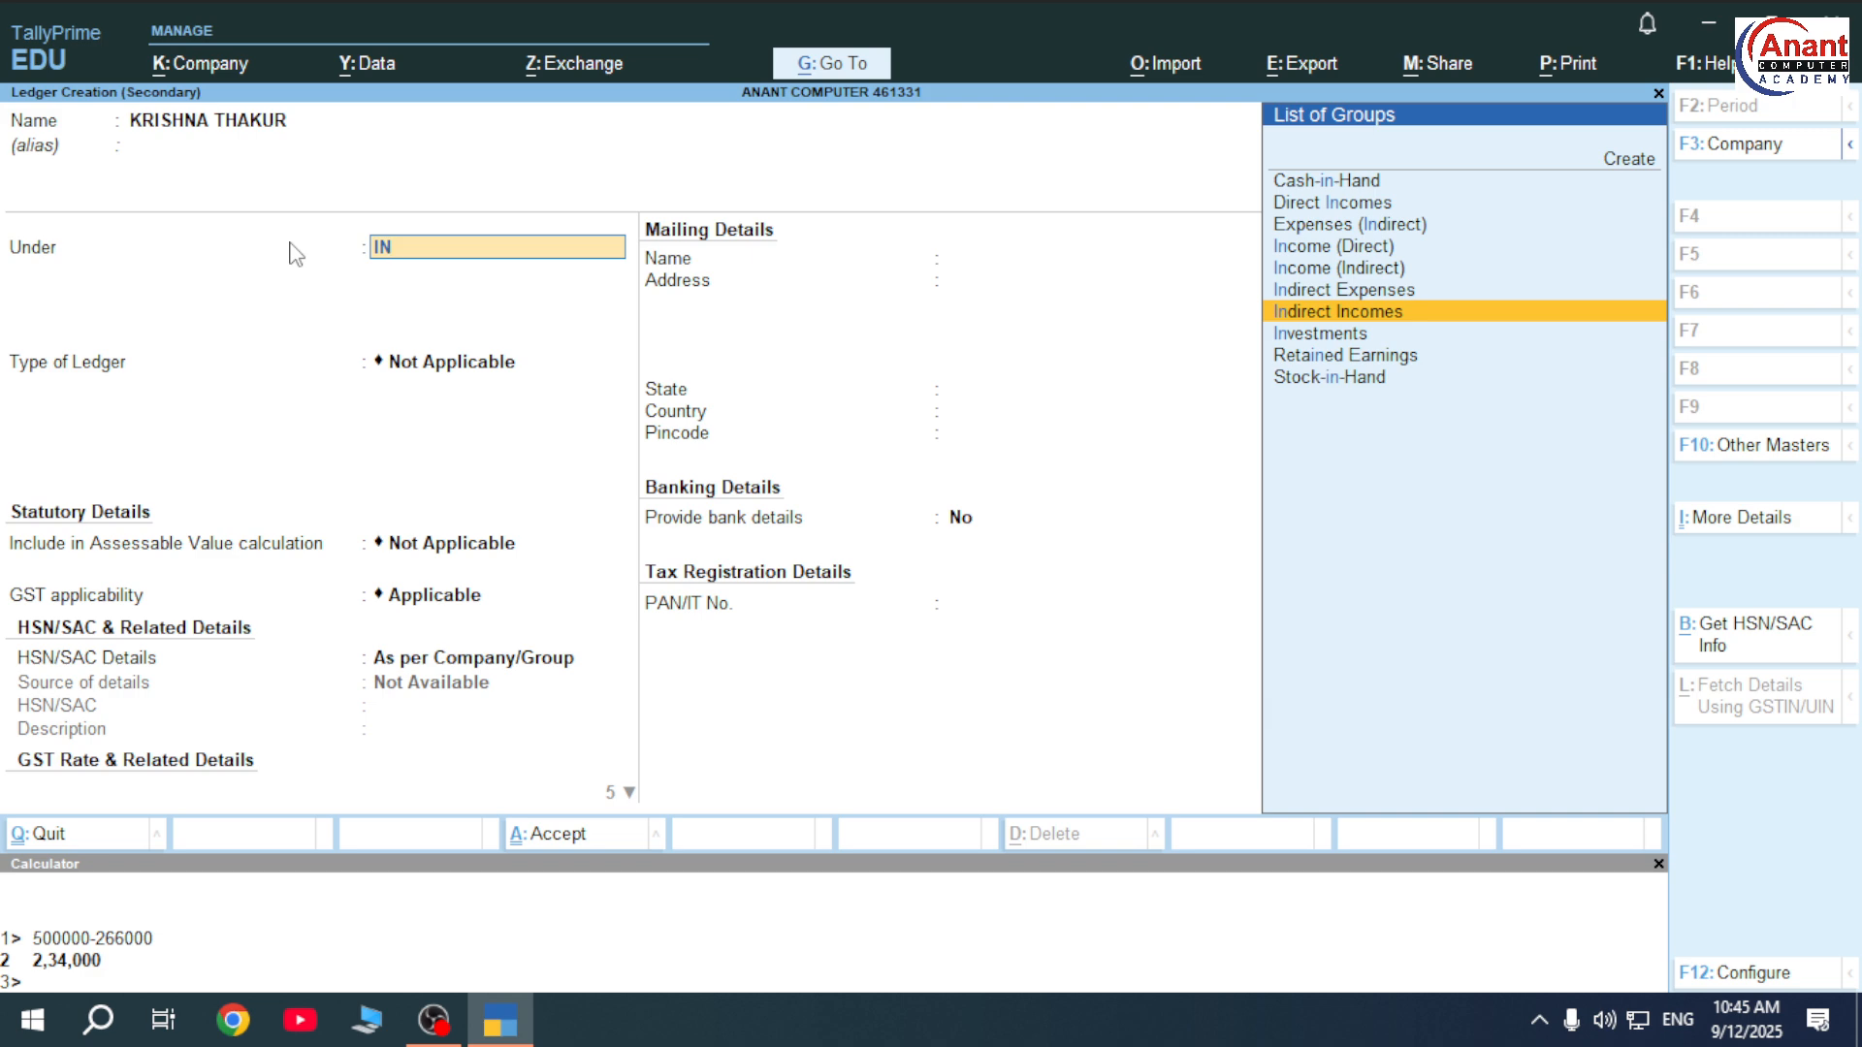
key(Return)
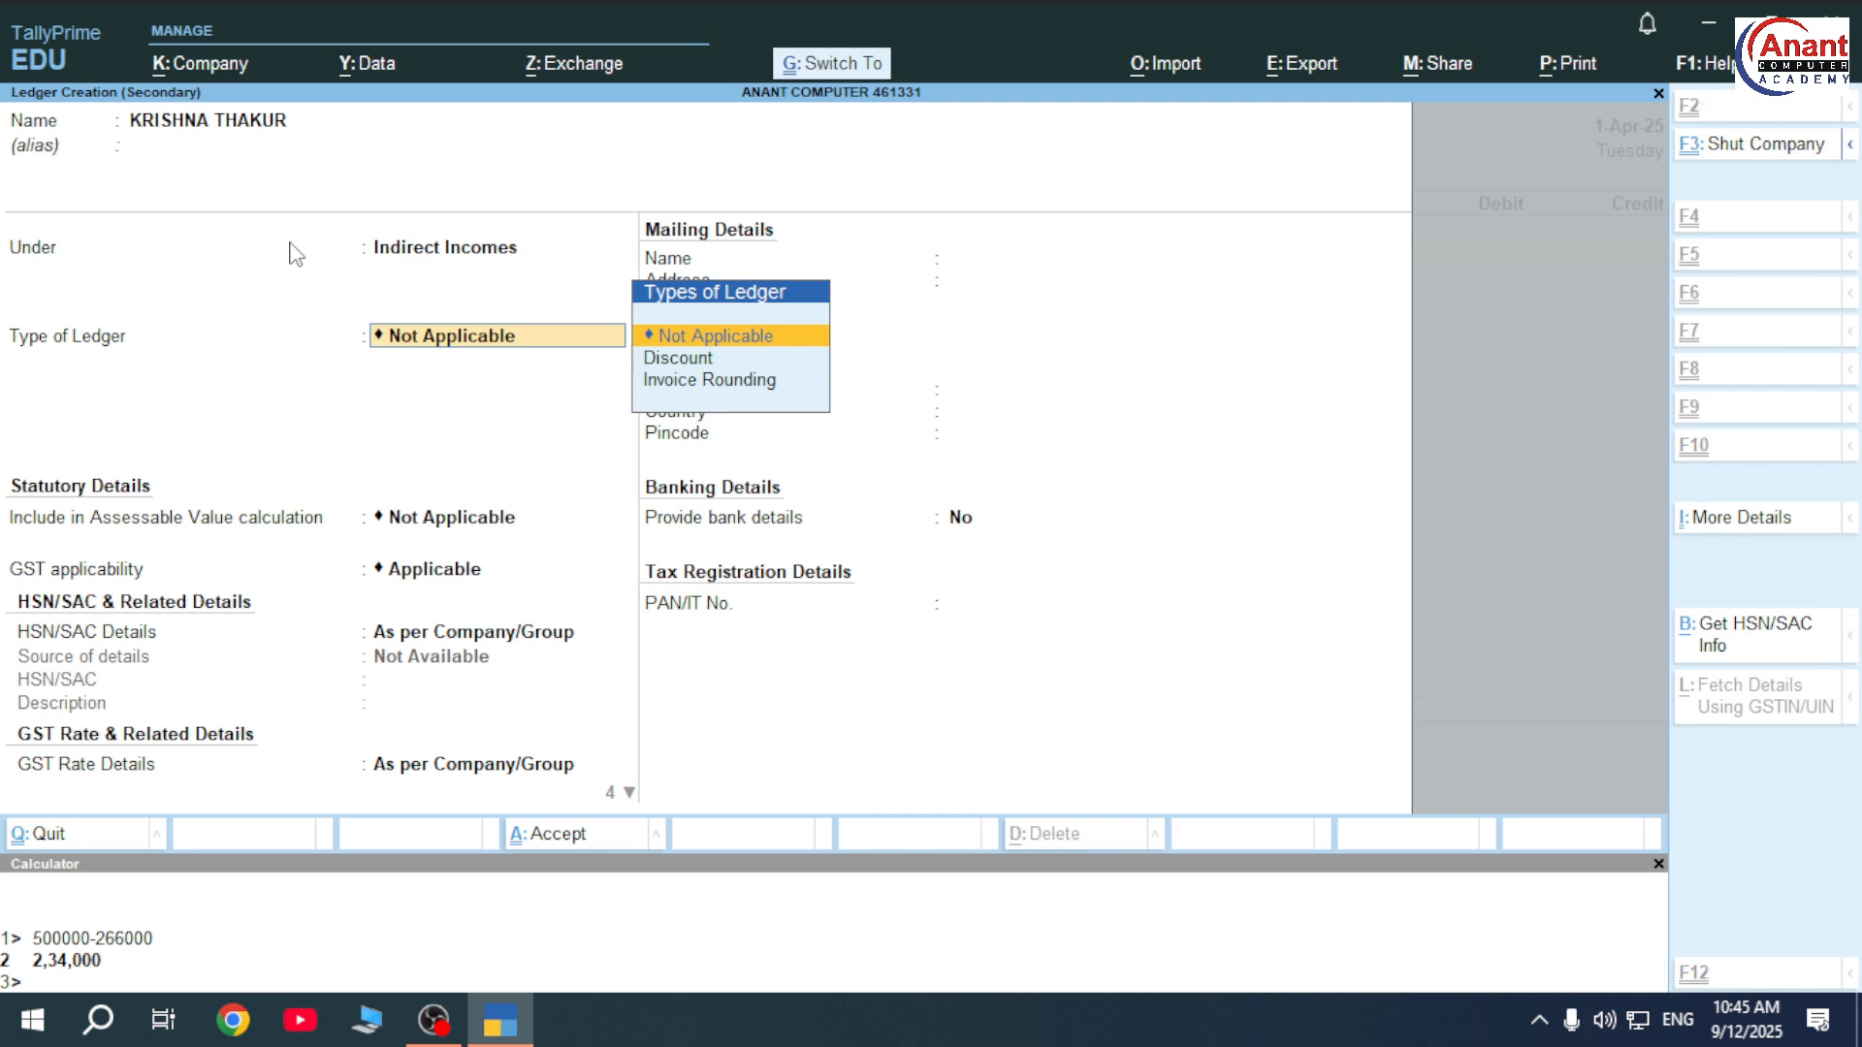
key(ctrl+a)
Credit the party 10,000, debit Cash, and save Receipt No. 2.
text(10000)
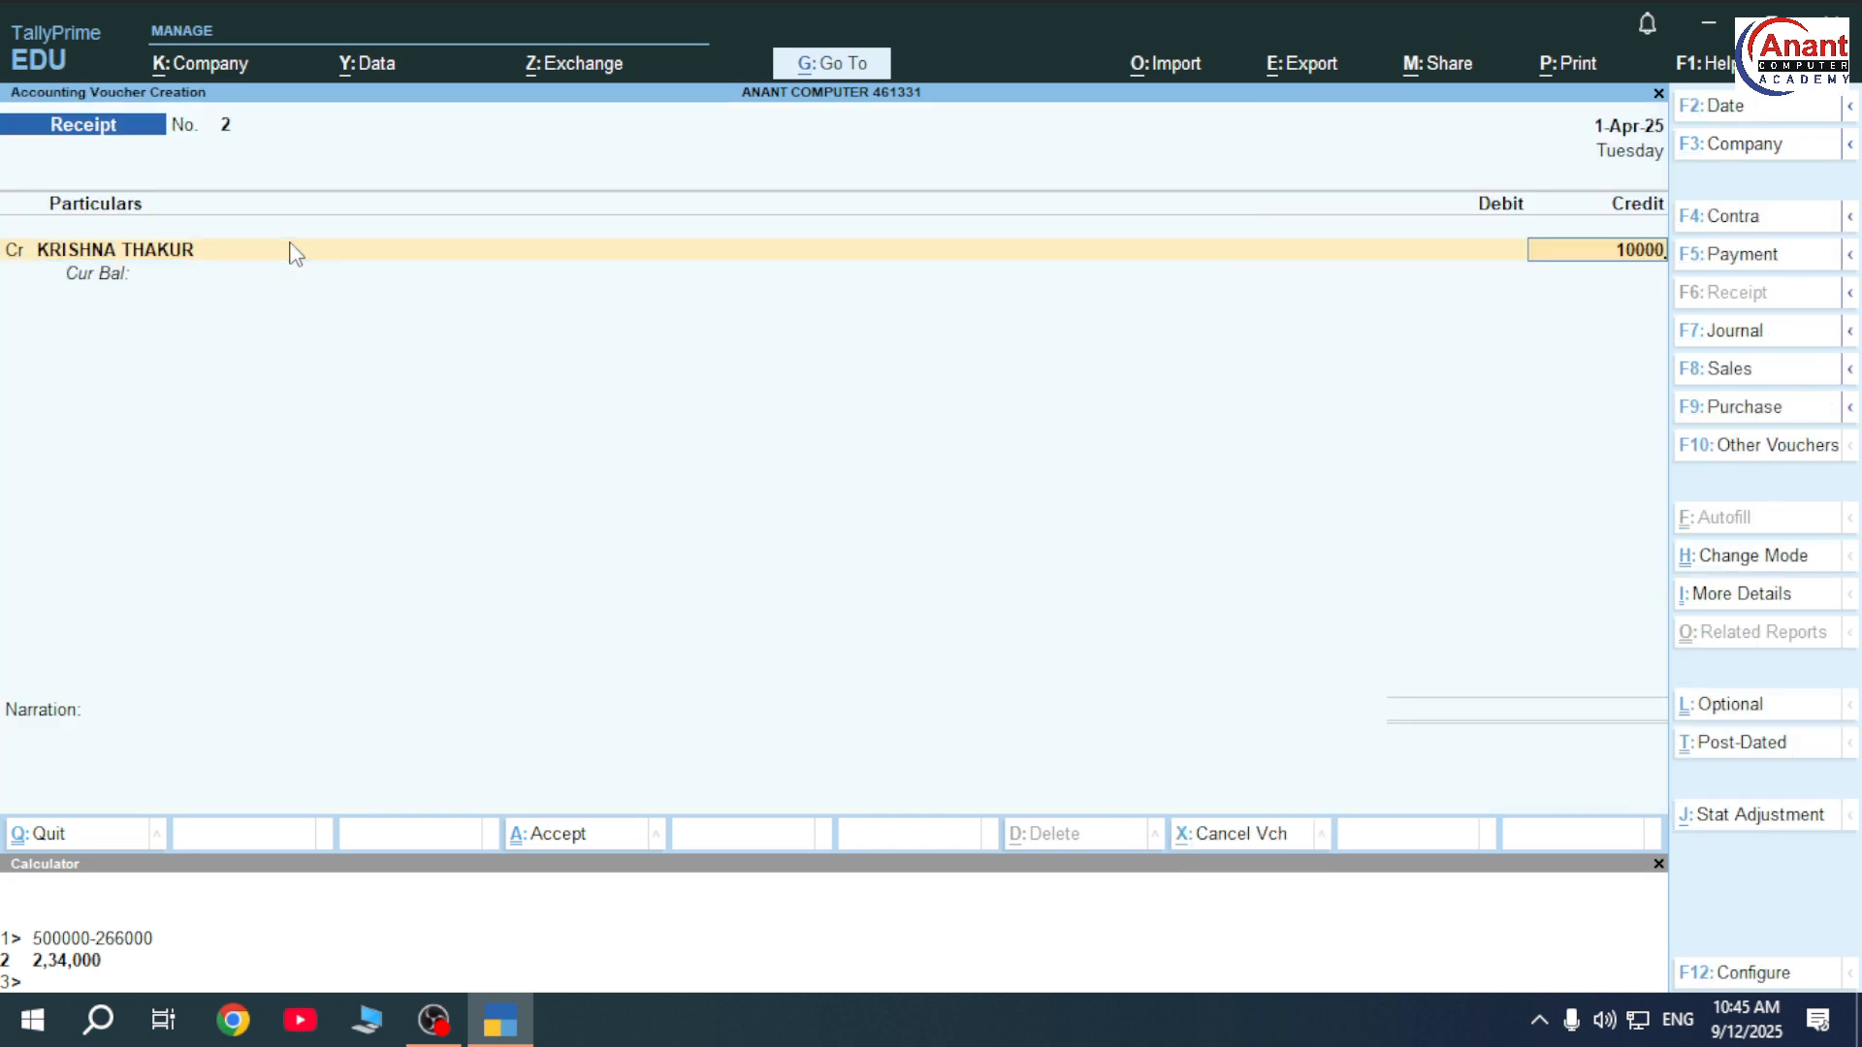
key(Return)
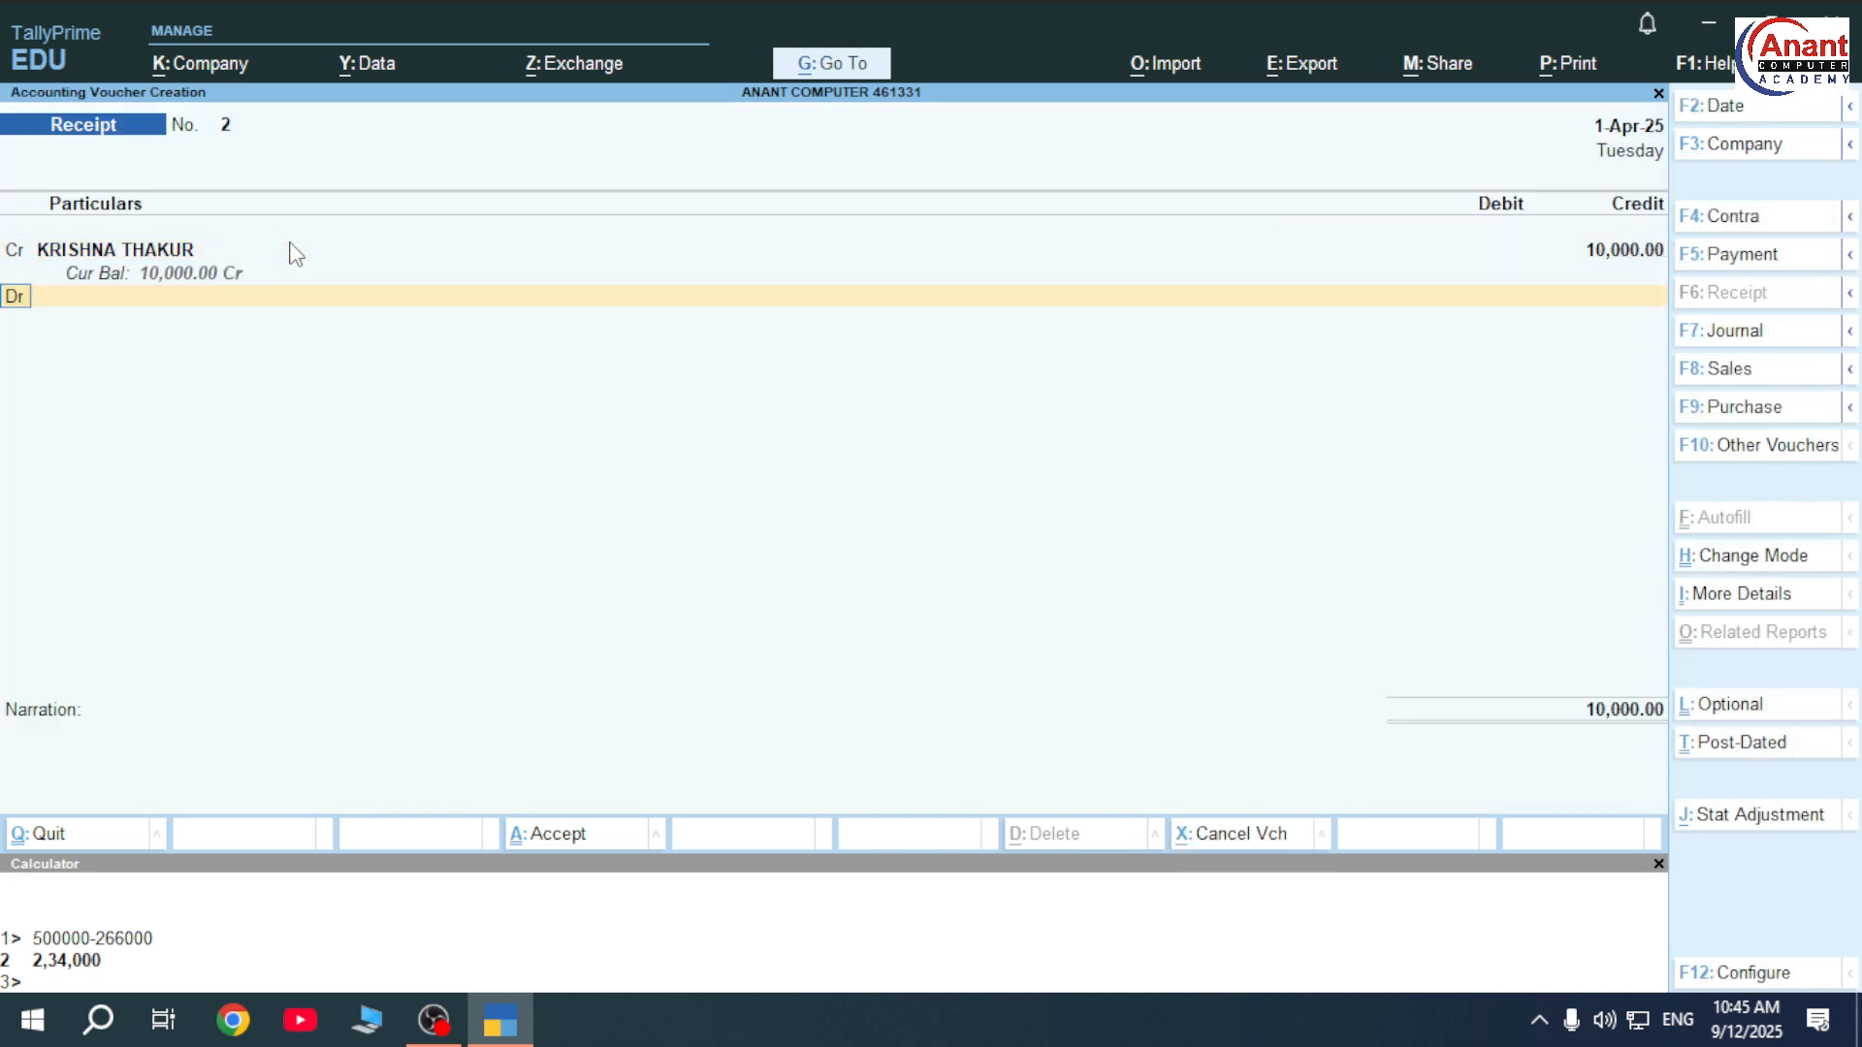
key(Return)
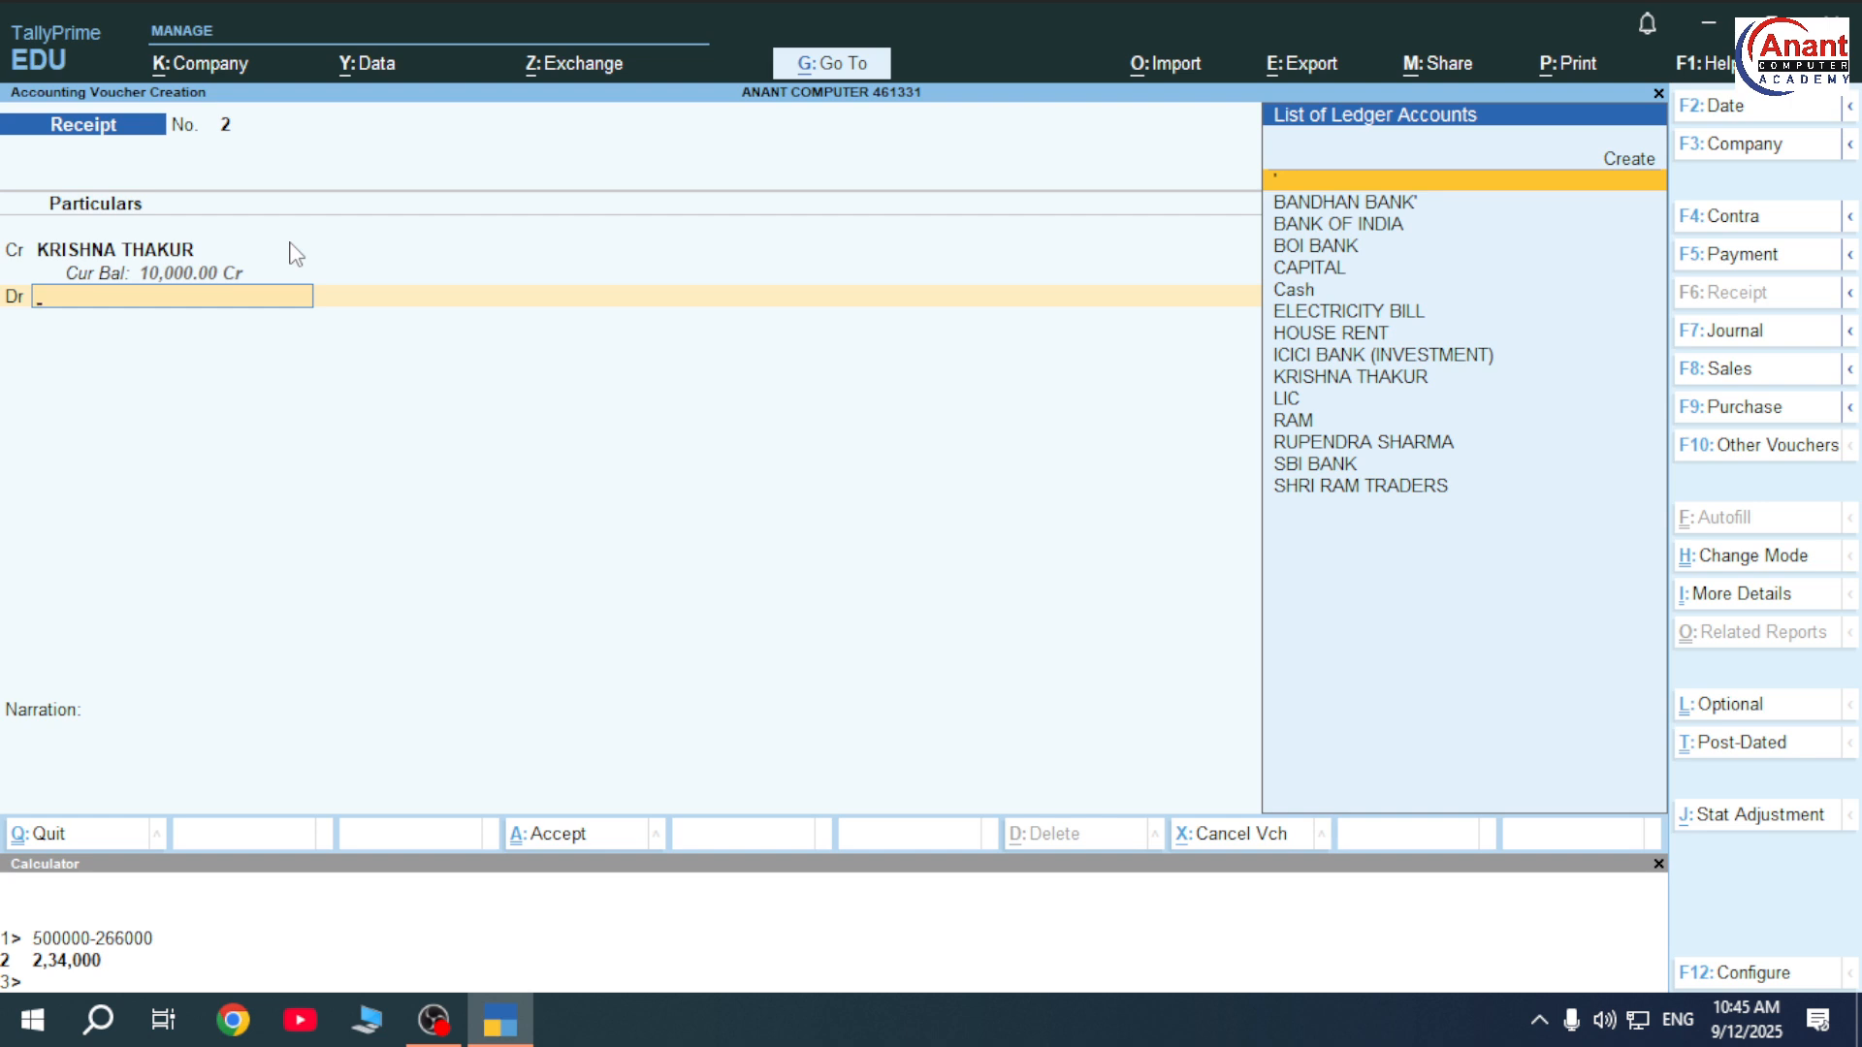
key(Down)
key(Down)
key(Down)
key(Down)
key(Down)
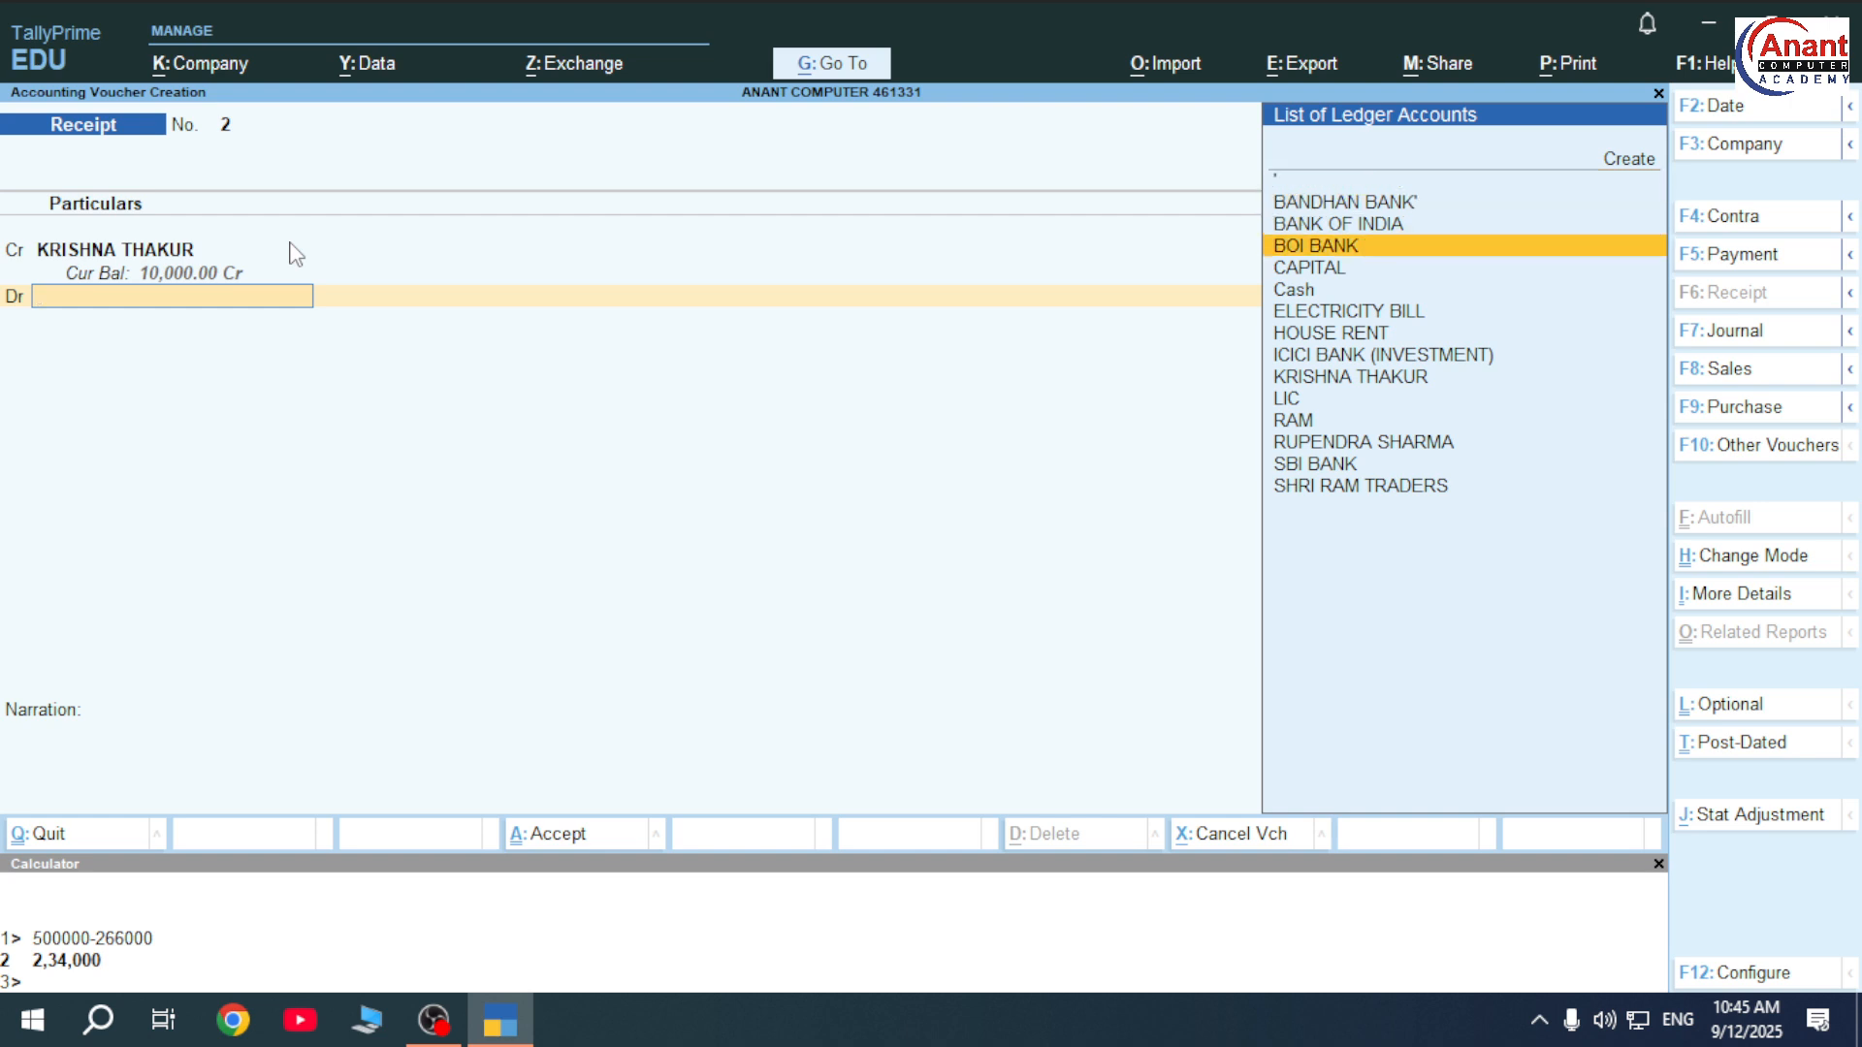
key(Return)
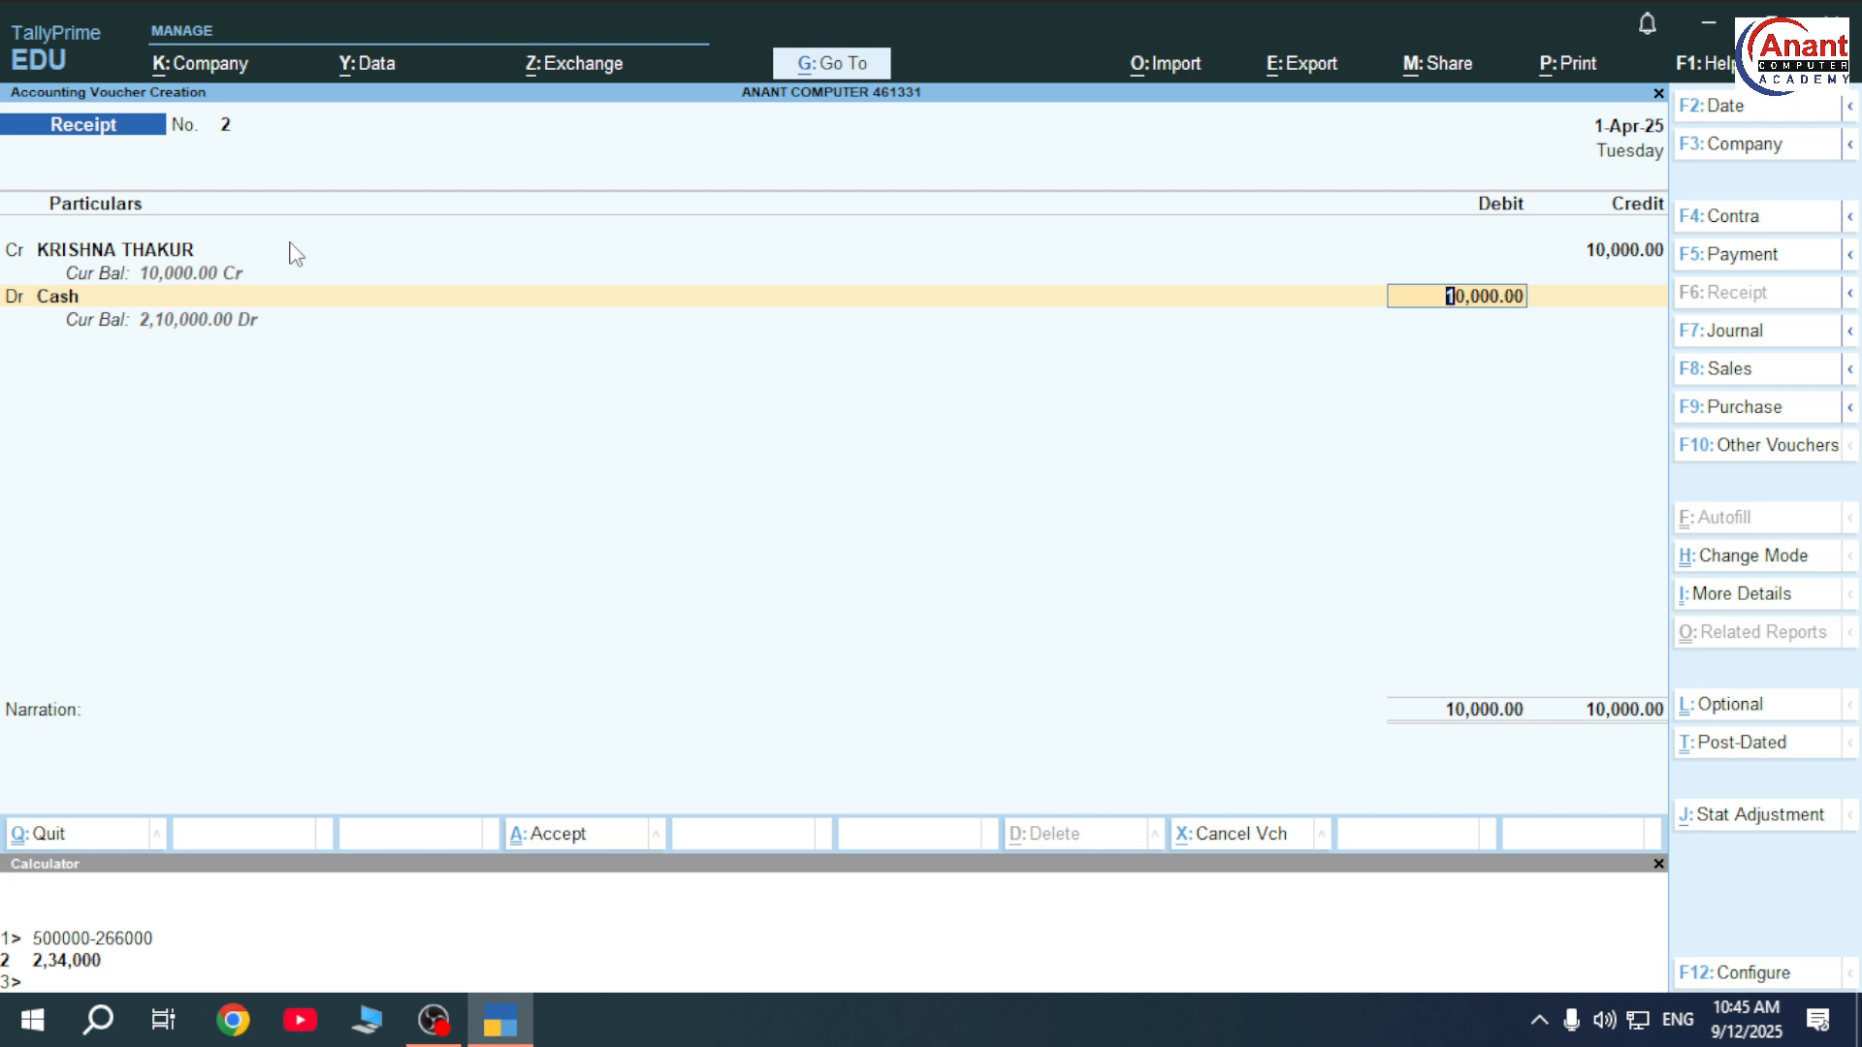
key(ctrl)
key(ctrl+a)
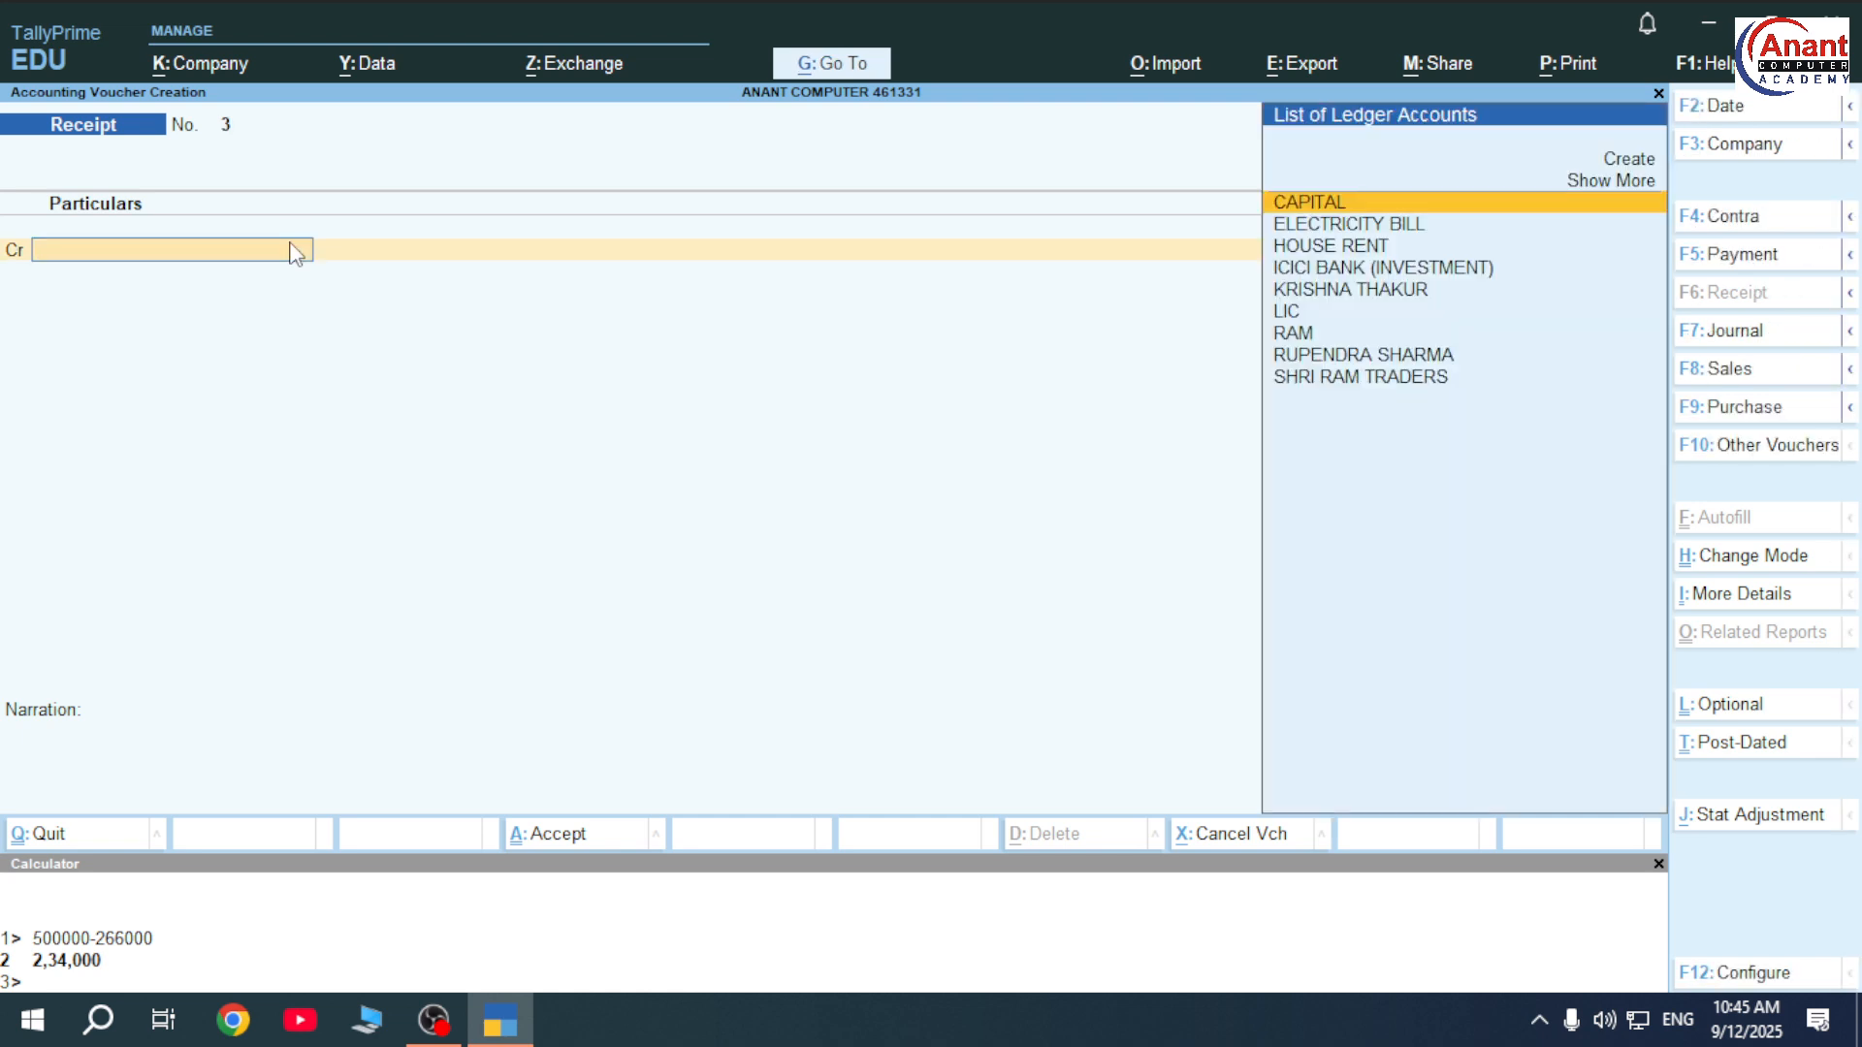
key(F4)
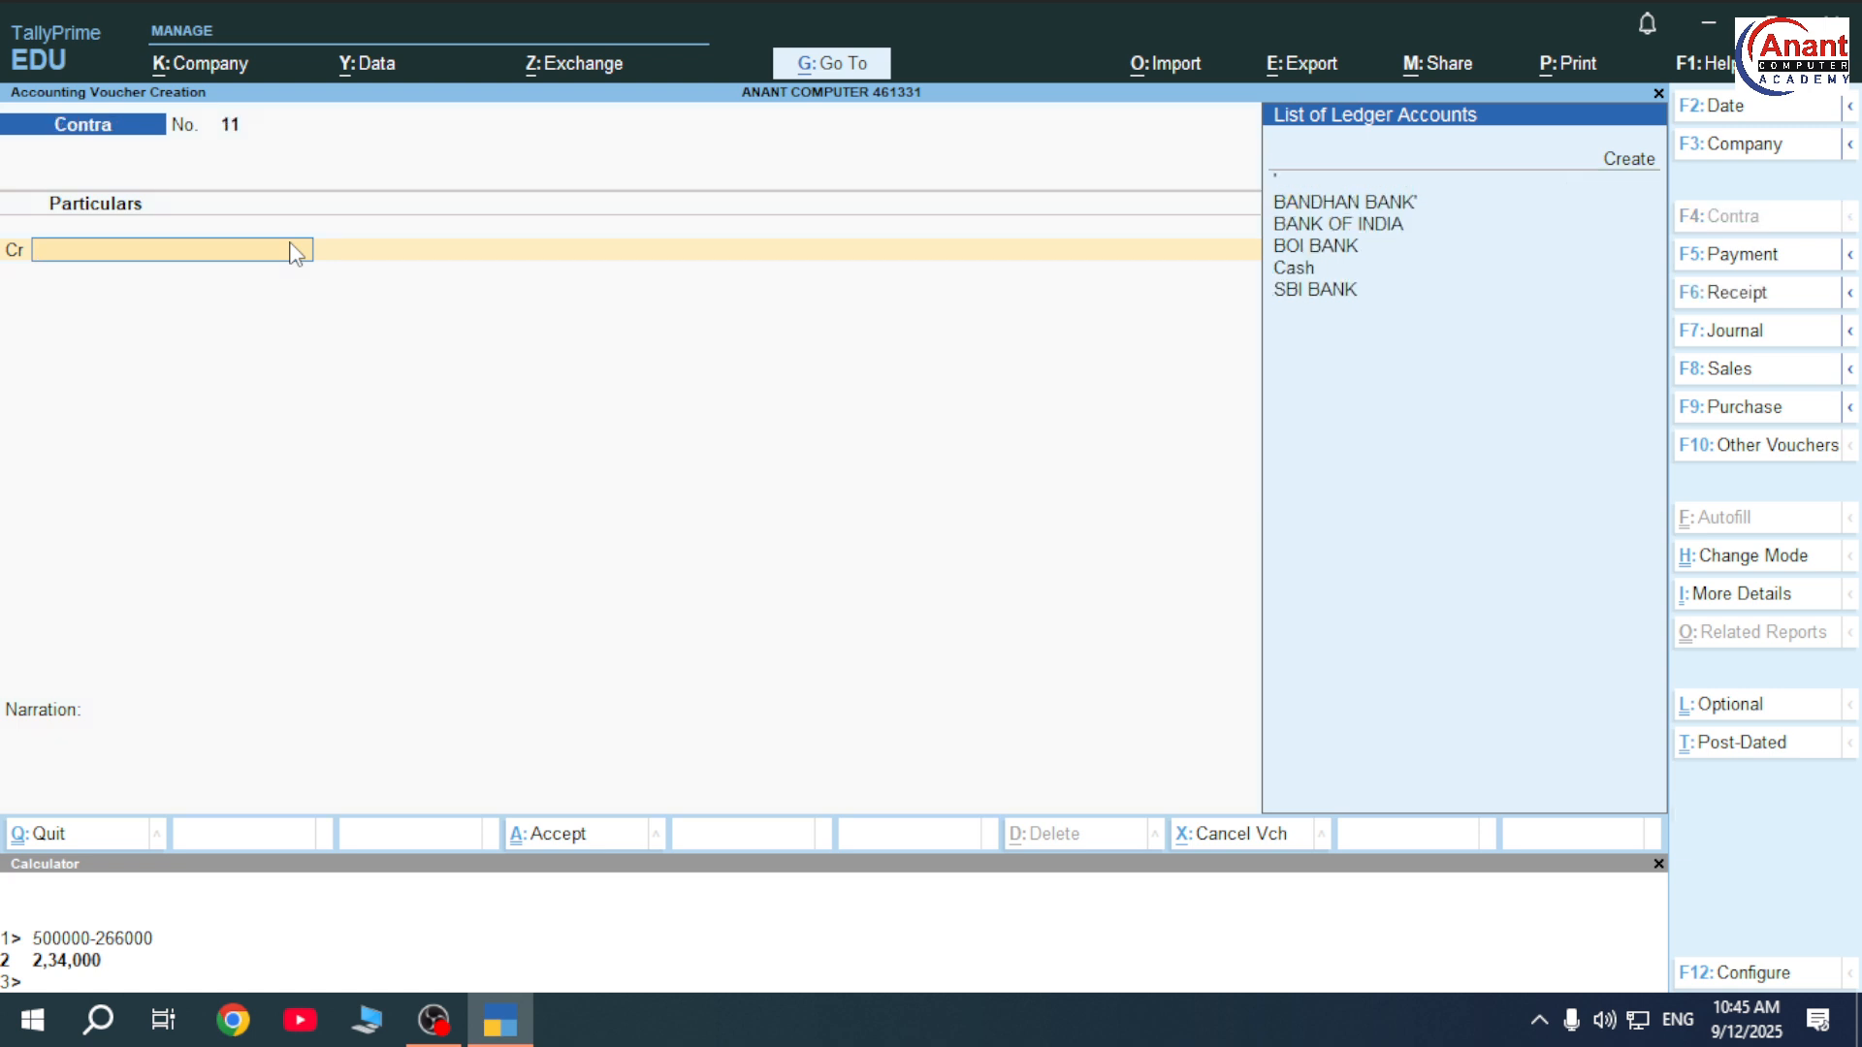
key(F5)
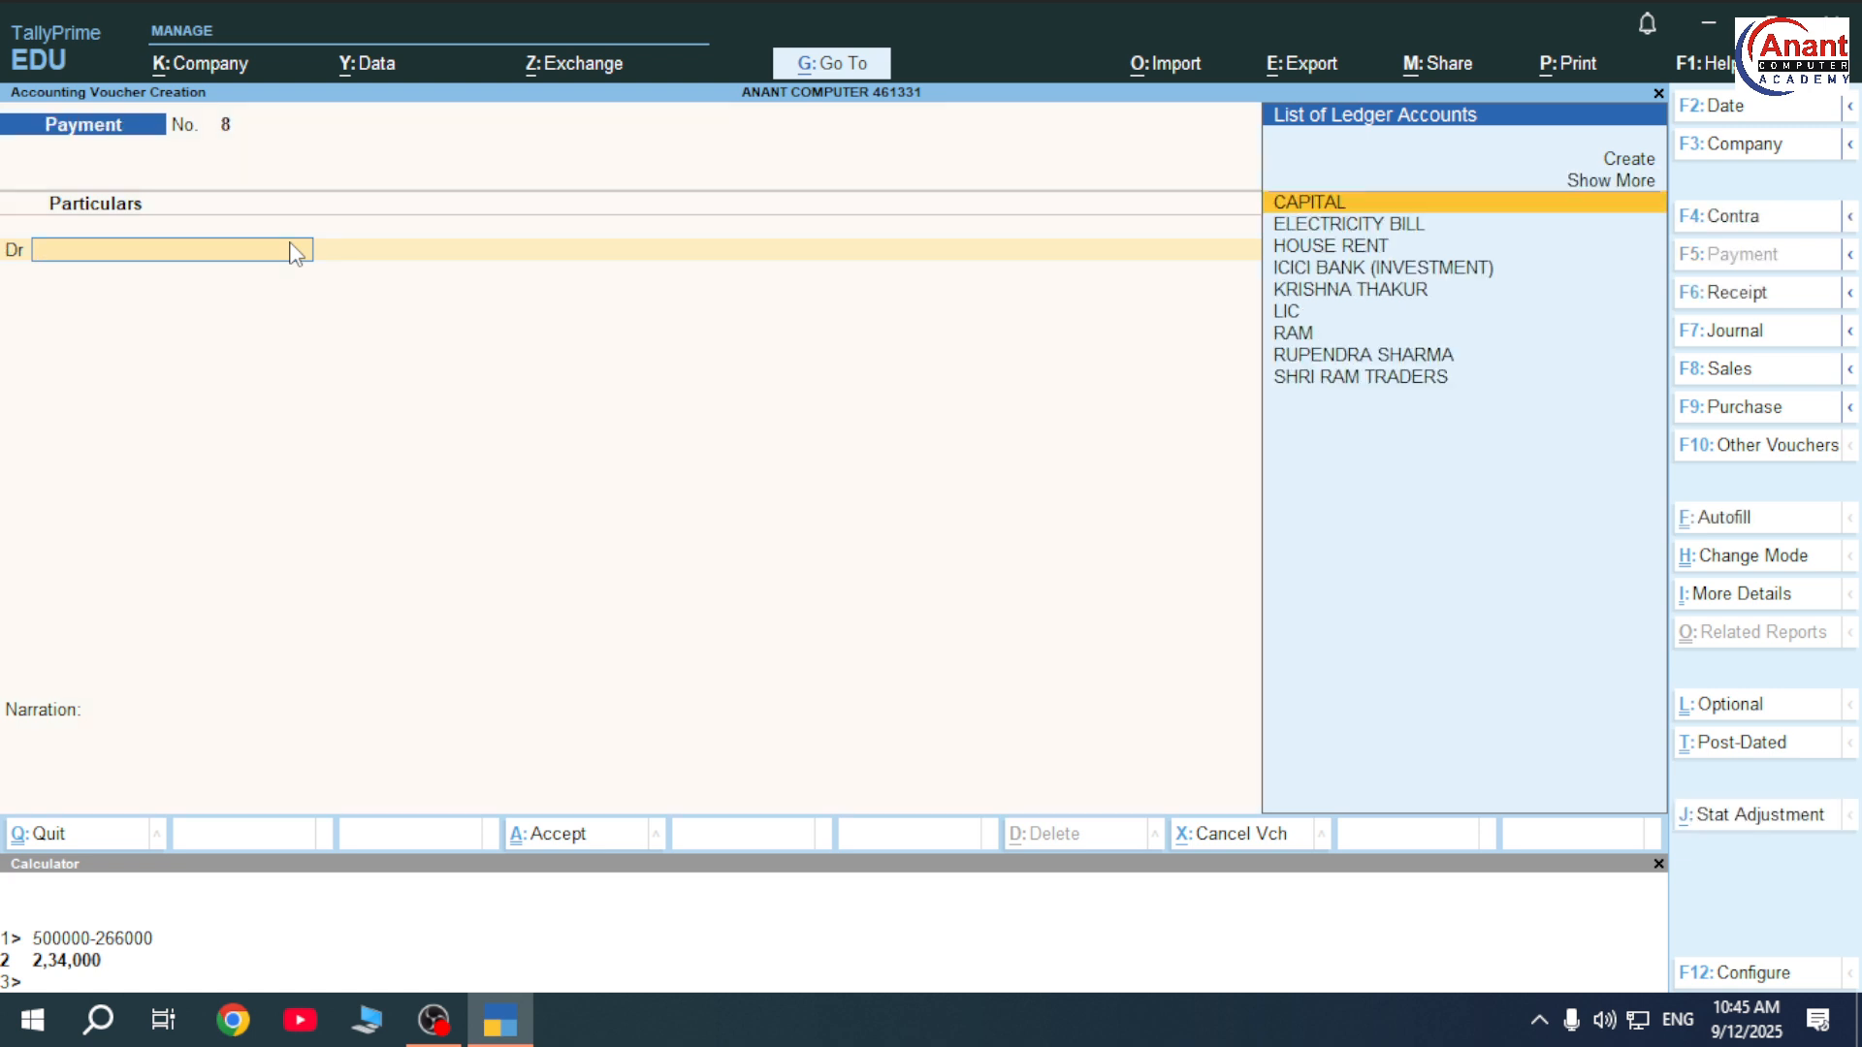
key(F6)
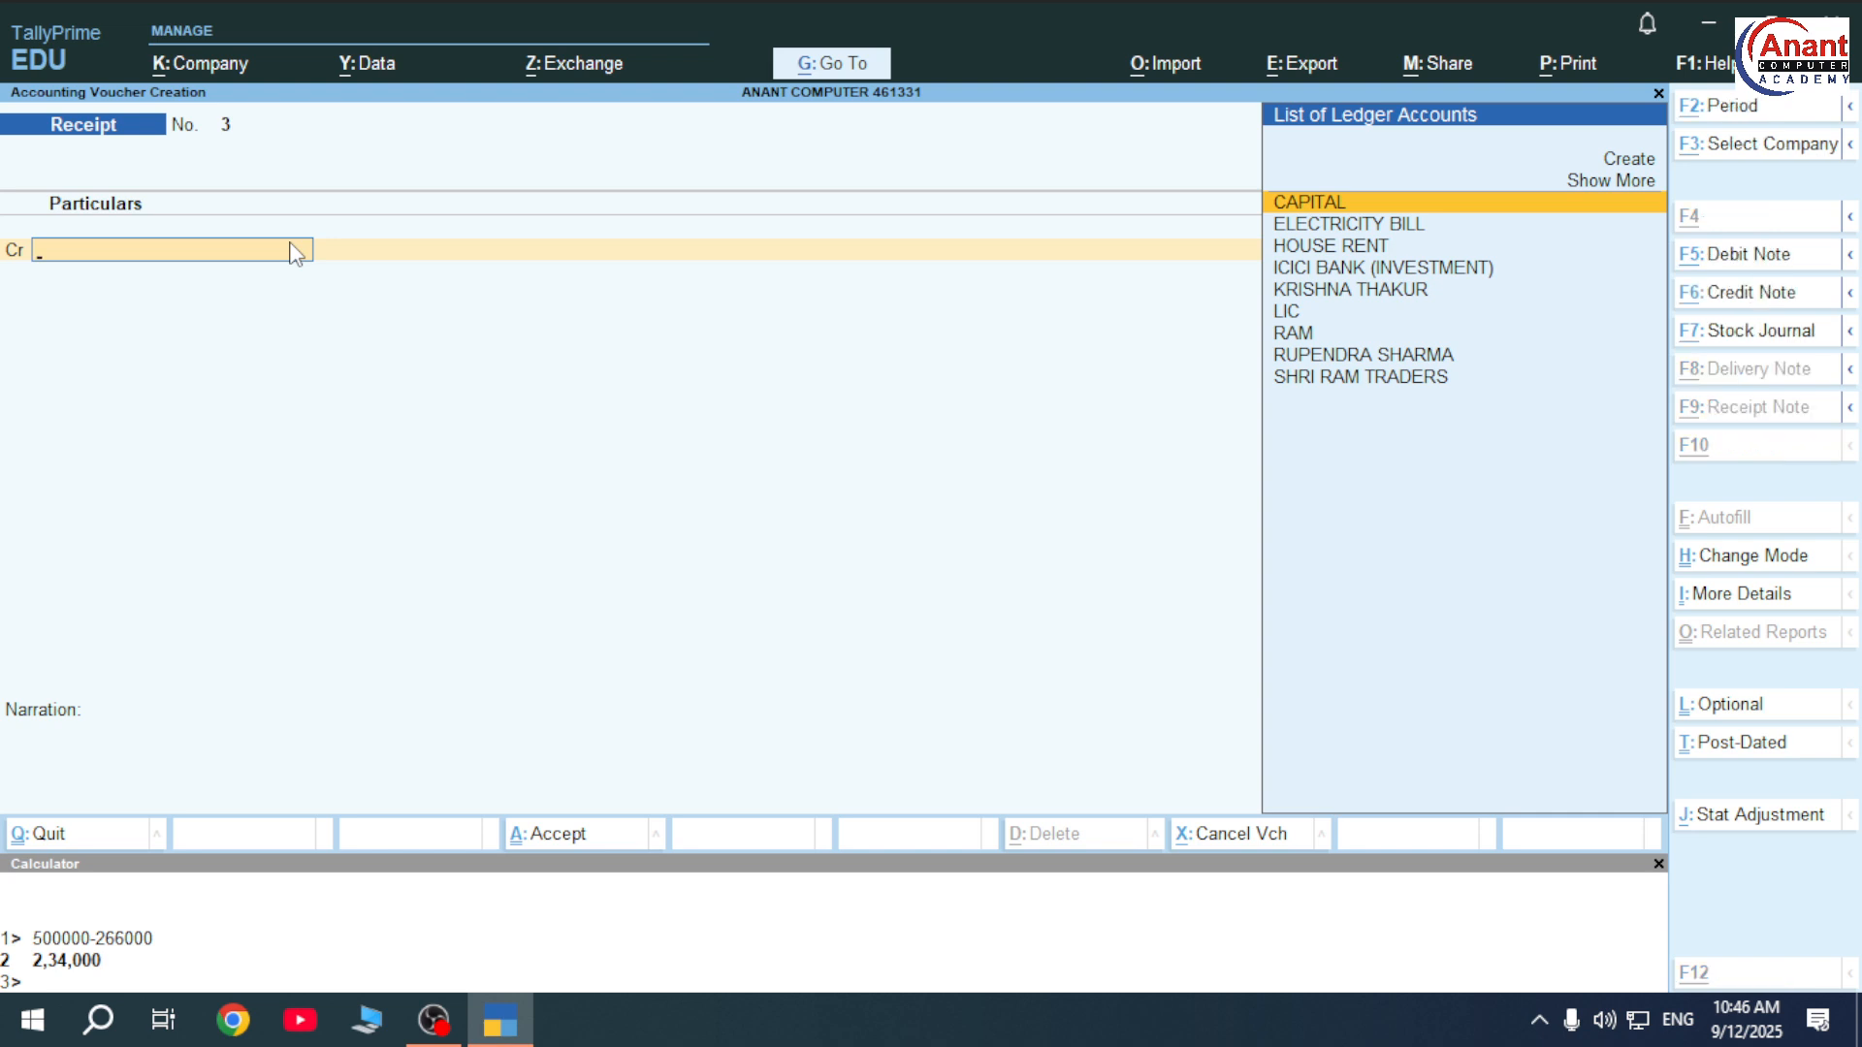
Create the HOUSE RENT (RECEIPT) ledger under Indirect Incomes as the receipt's credit ledger.
key(alt+c)
text(HO)
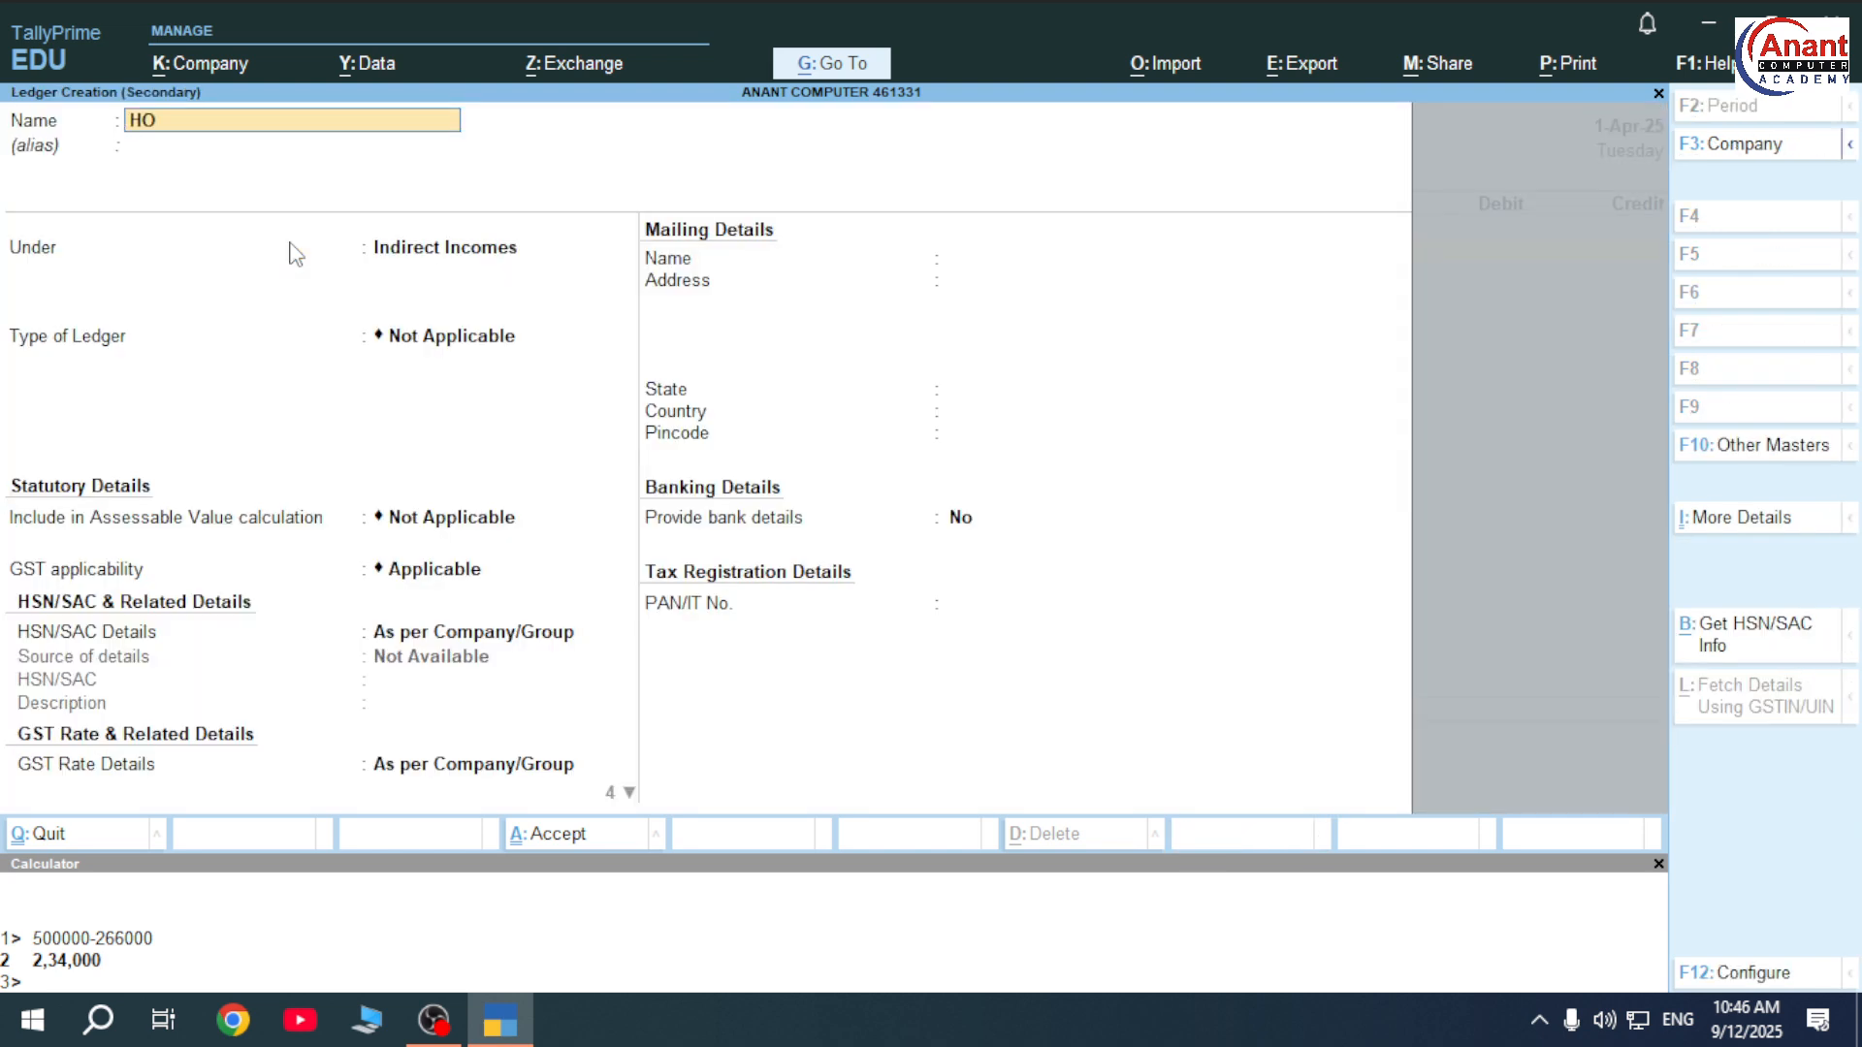
text(USE RENT (RECEIPT)
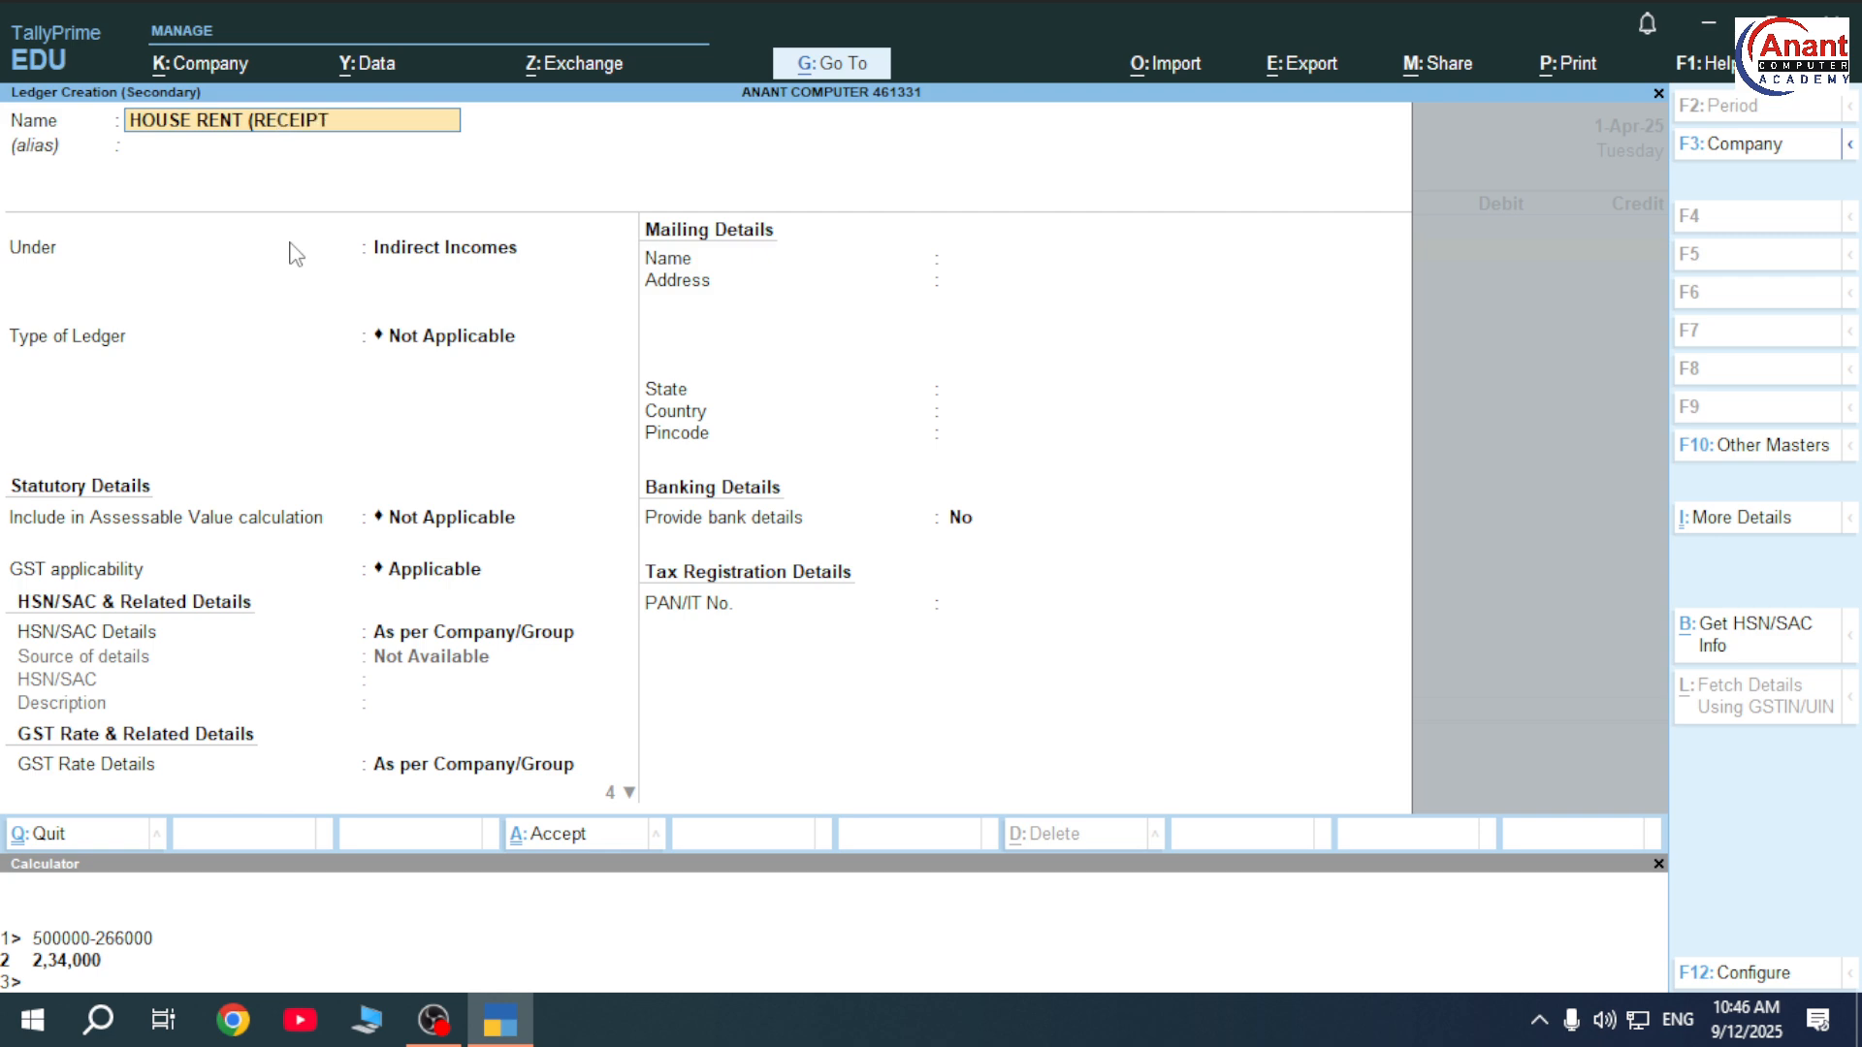
text())
key(Return)
key(Return)
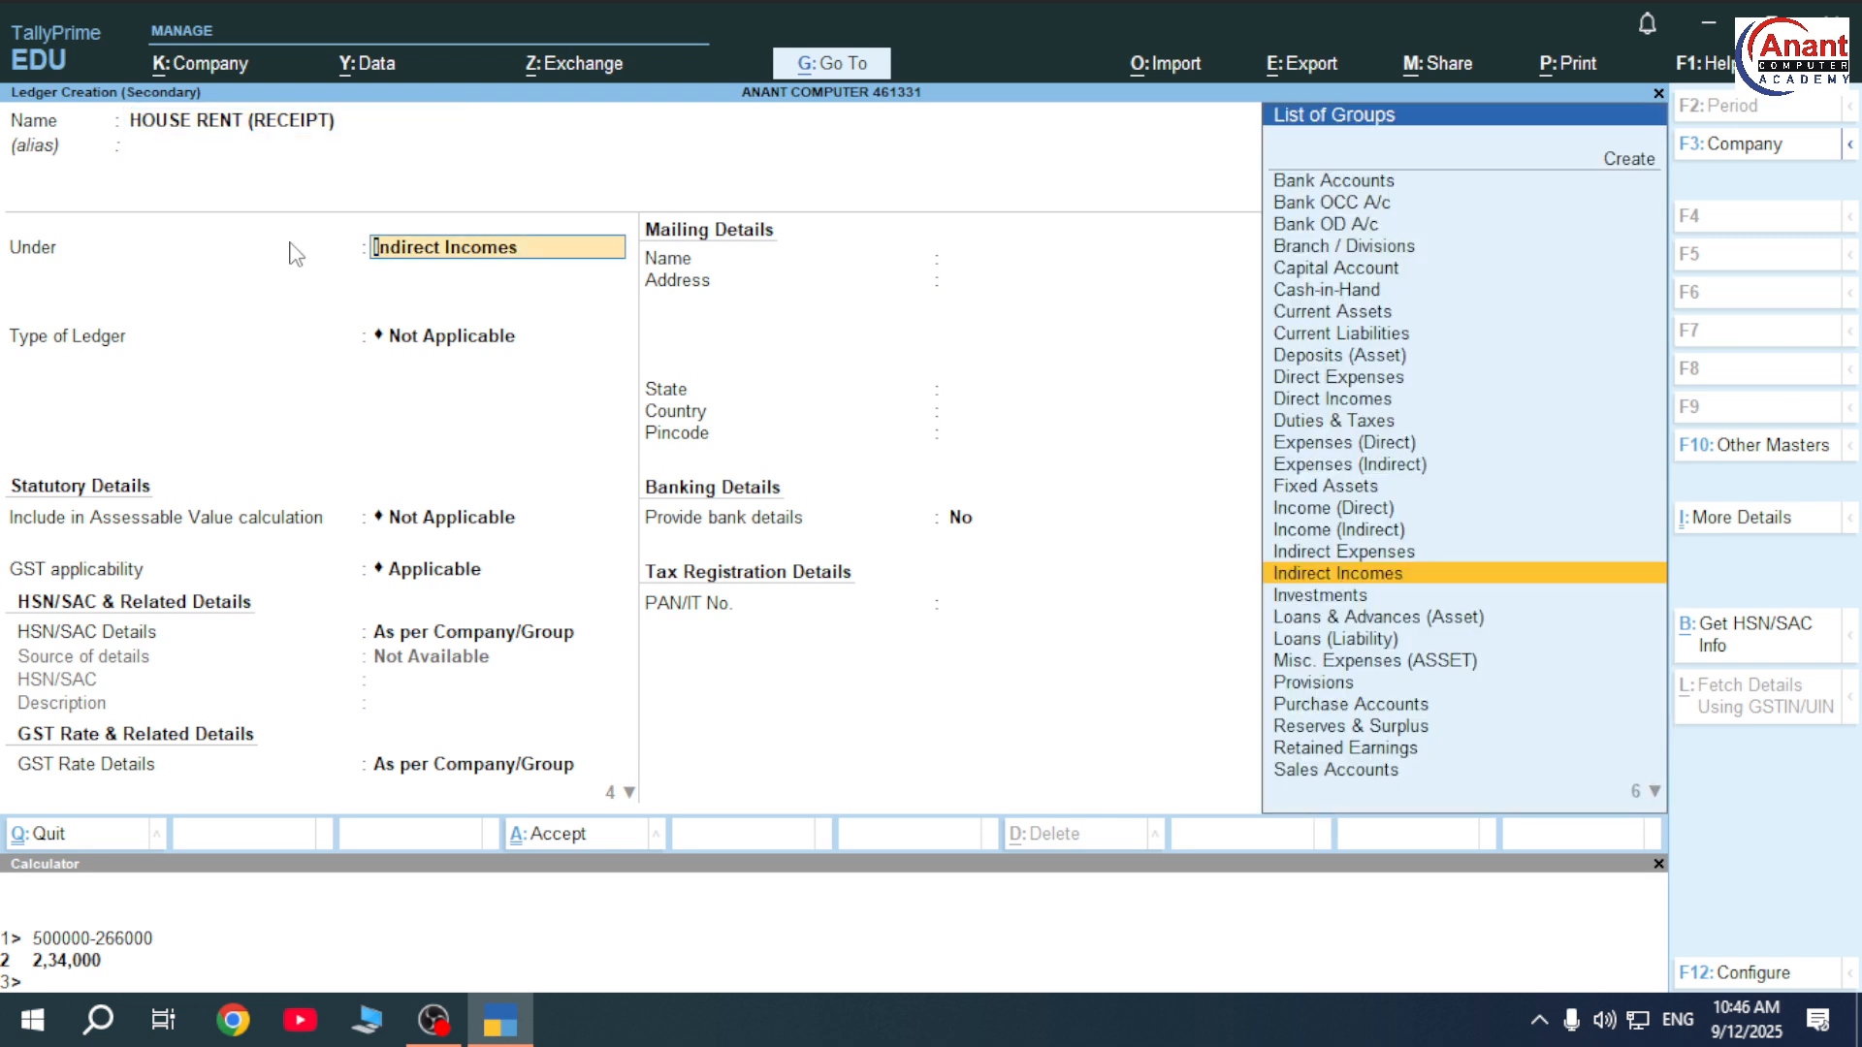
key(Return)
key(ctrl+a)
key(Return)
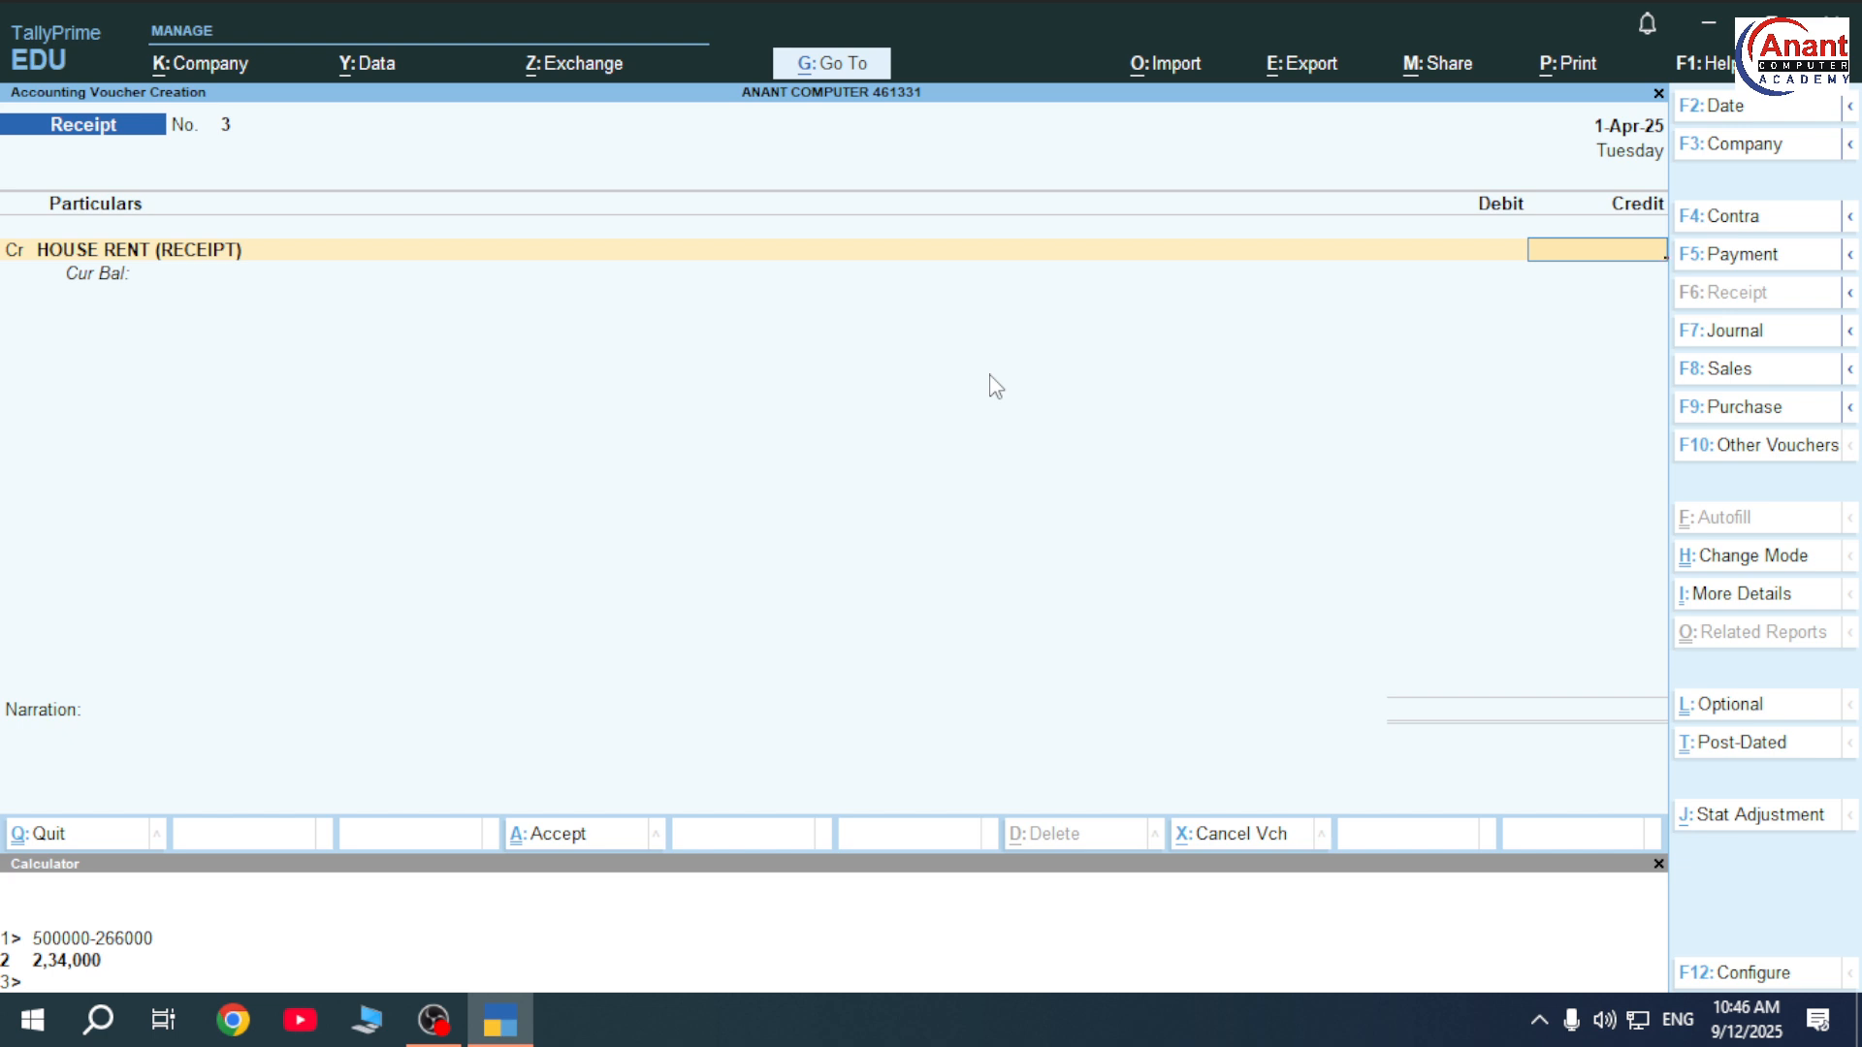
Credit HOUSE RENT (RECEIPT) 15,000, debit Cash, and save Receipt No. 3.
text(5000)
key(Return)
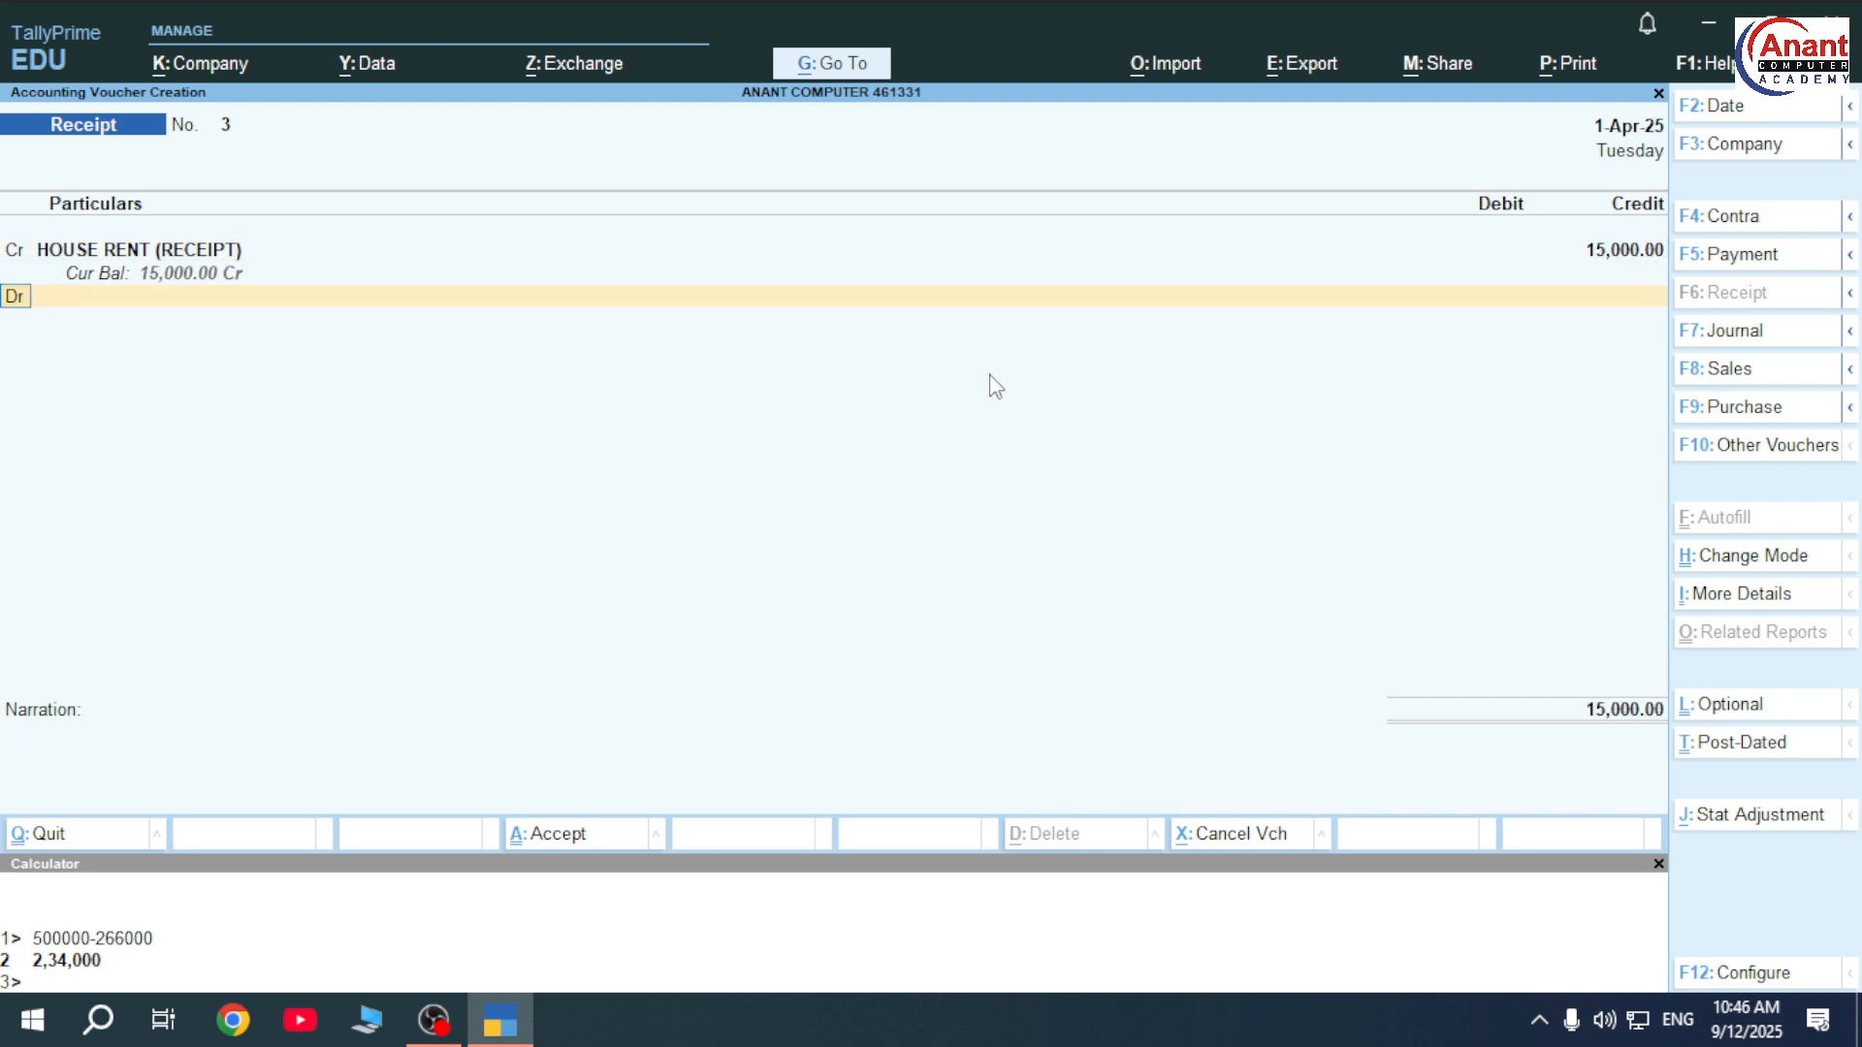
key(Down)
key(Down)
key(Down)
key(Down)
key(Down)
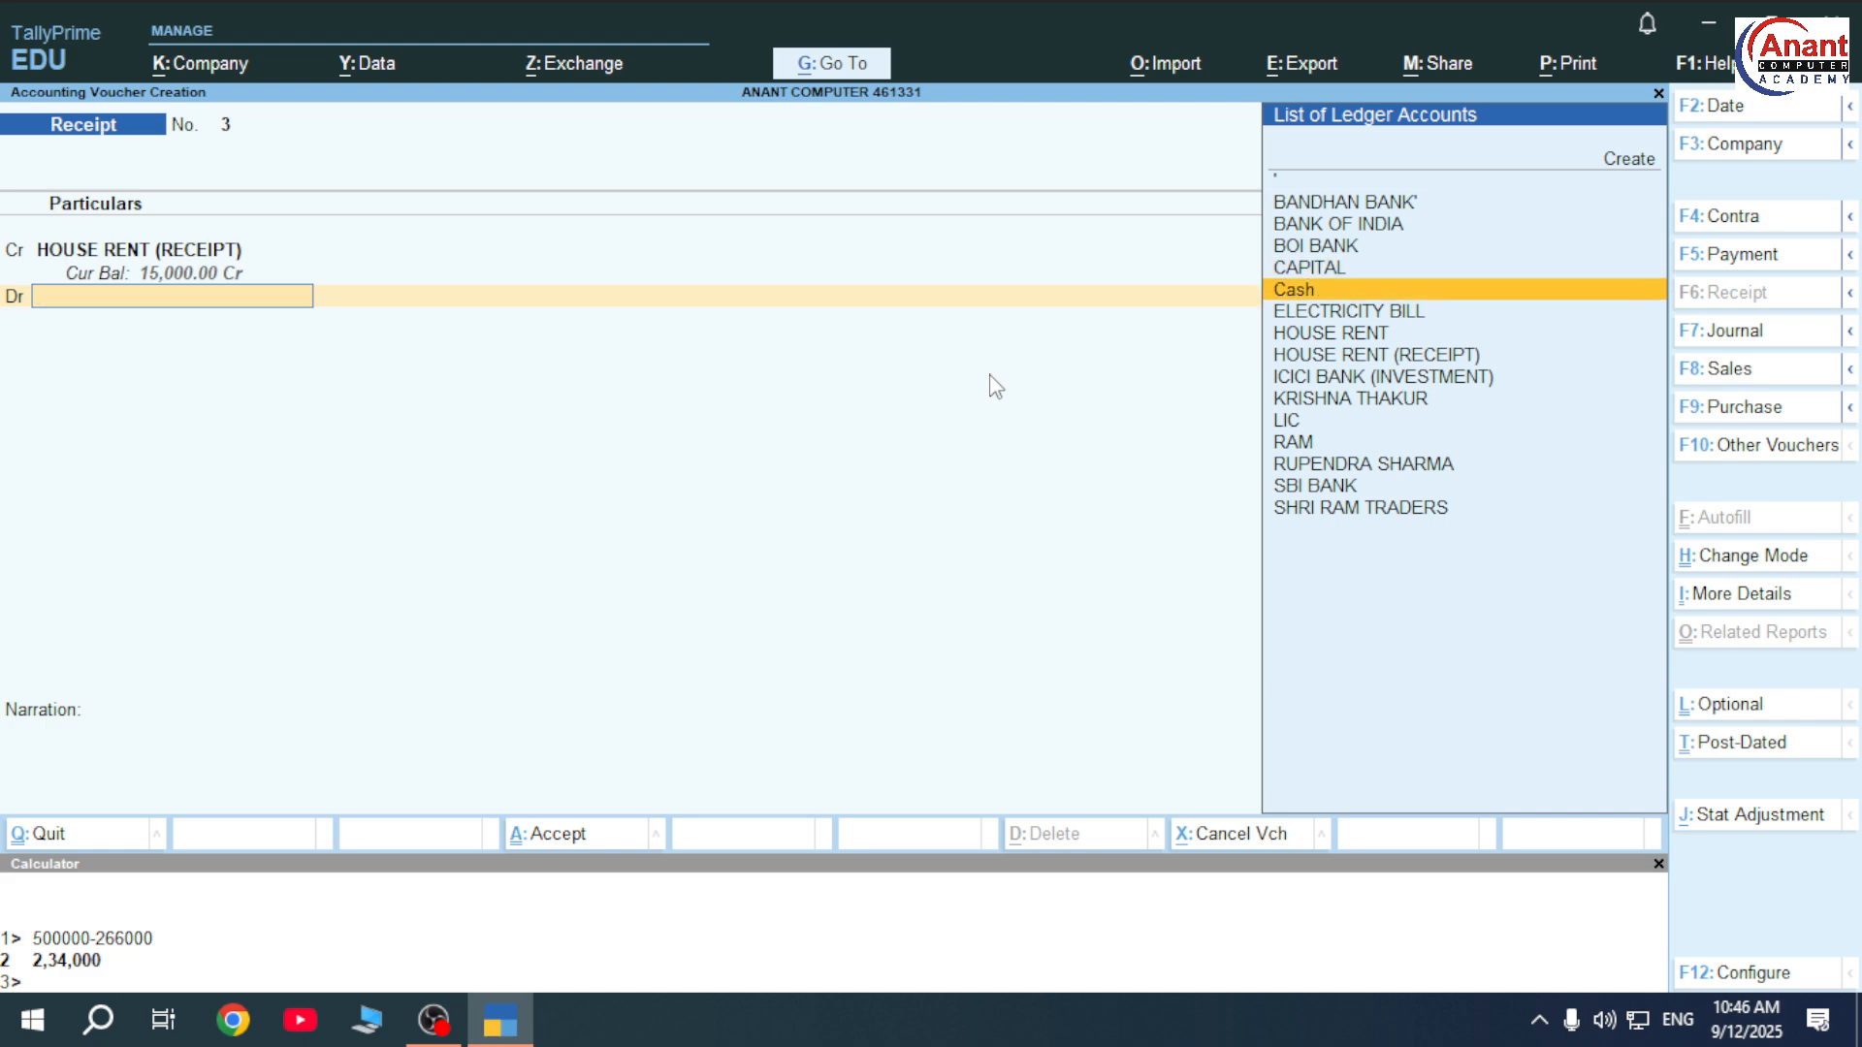
key(Return)
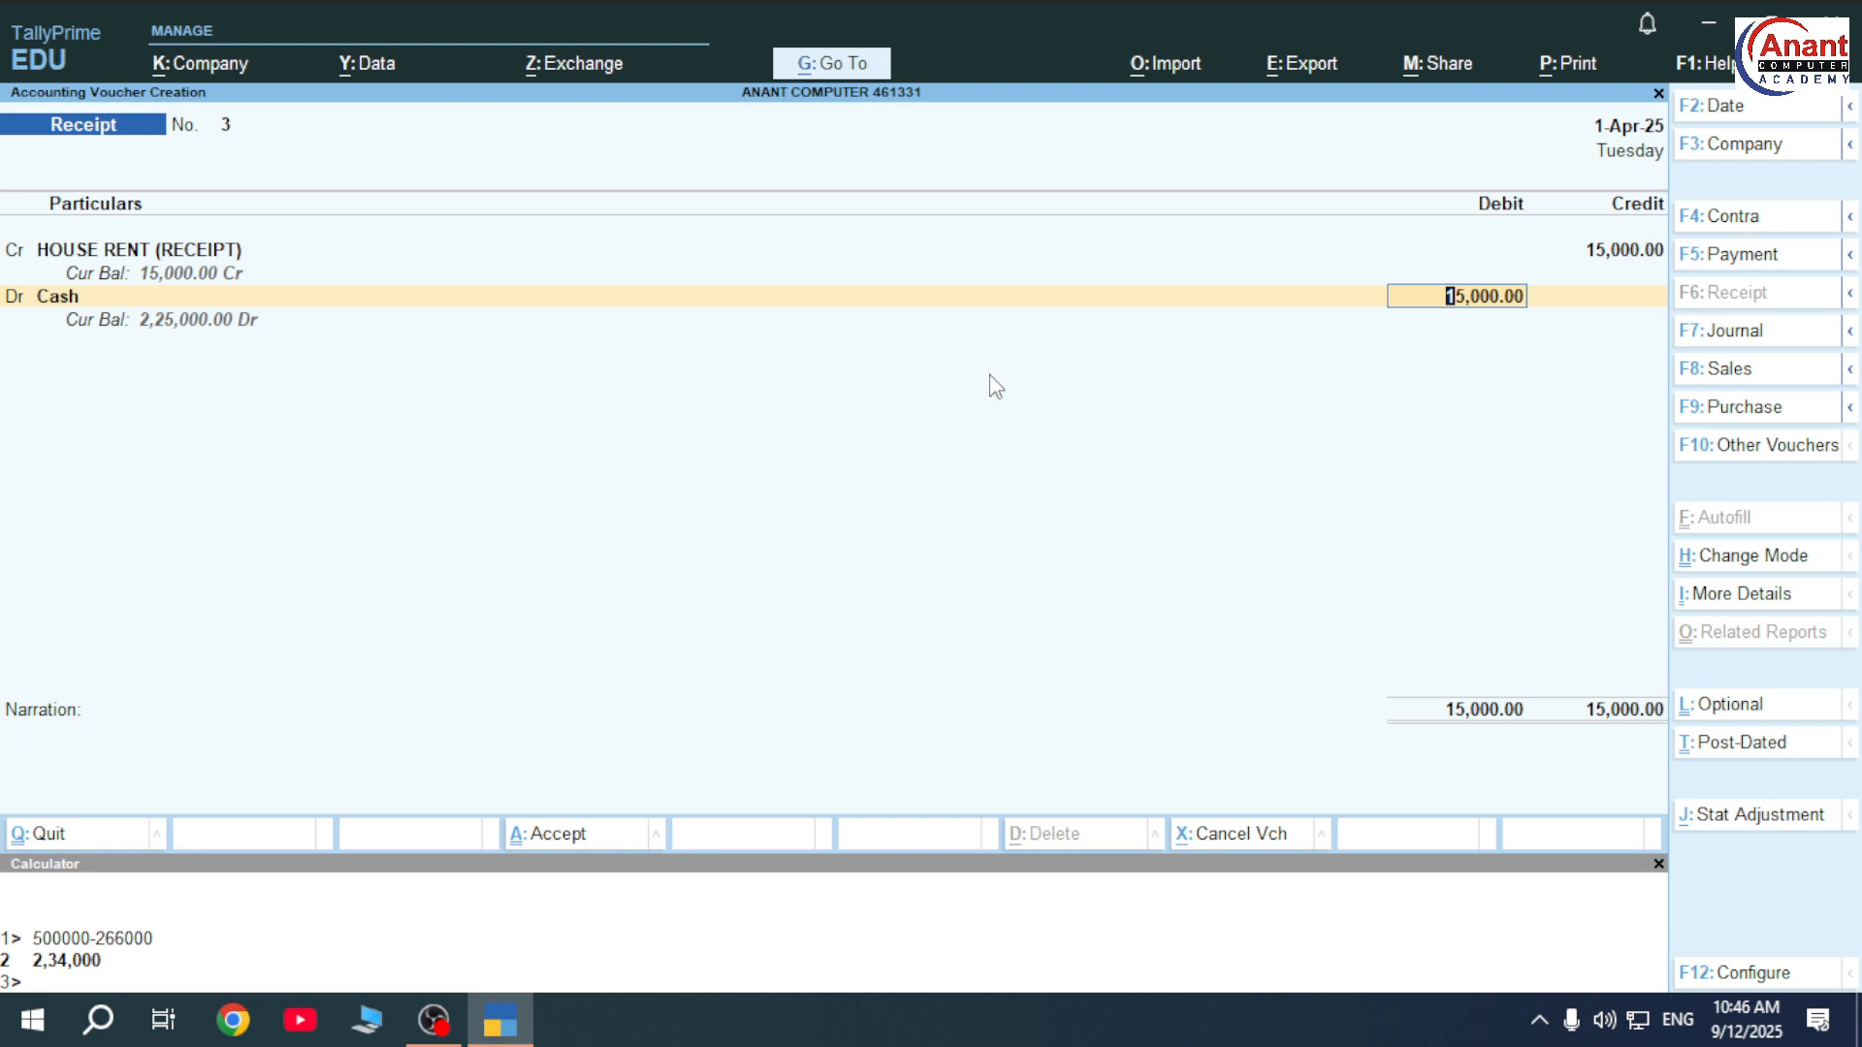
key(ctrl+a)
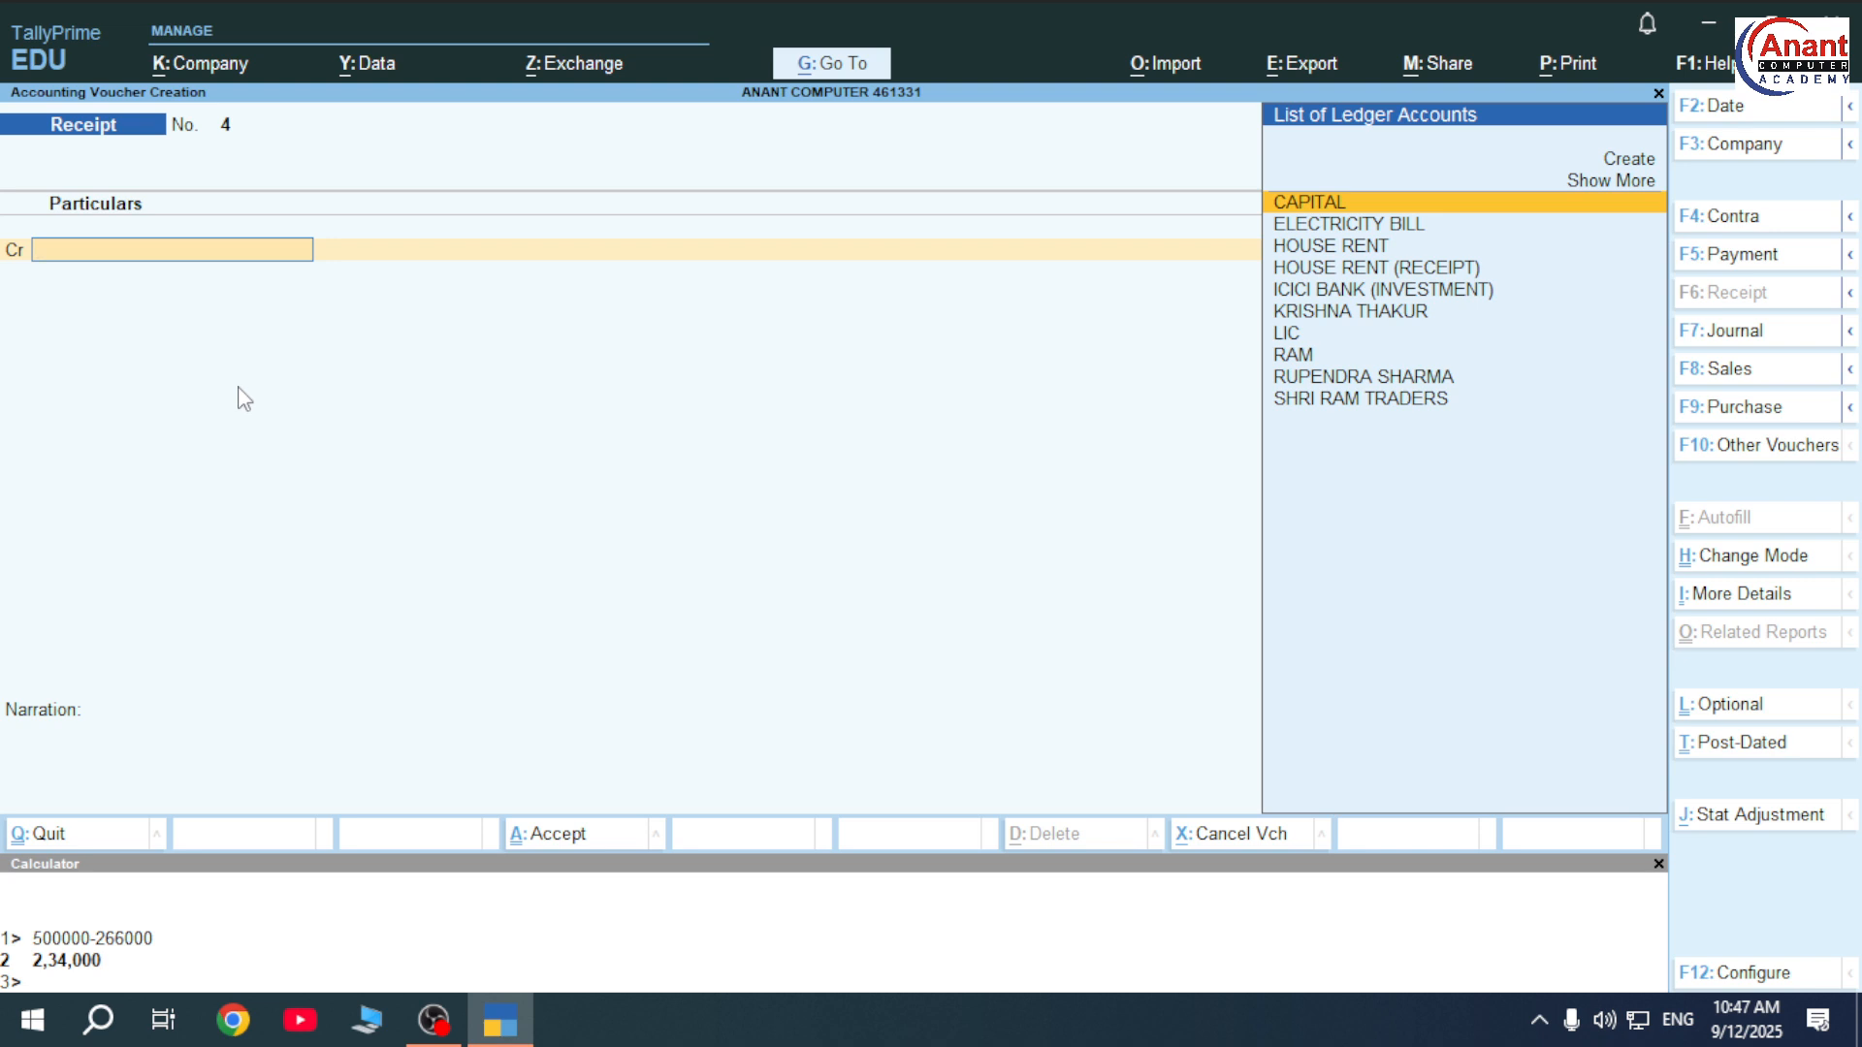
Create the owner's named CAPITAL ledger under Capital Account and set it as Receipt No. 4's credit.
key(alt+c)
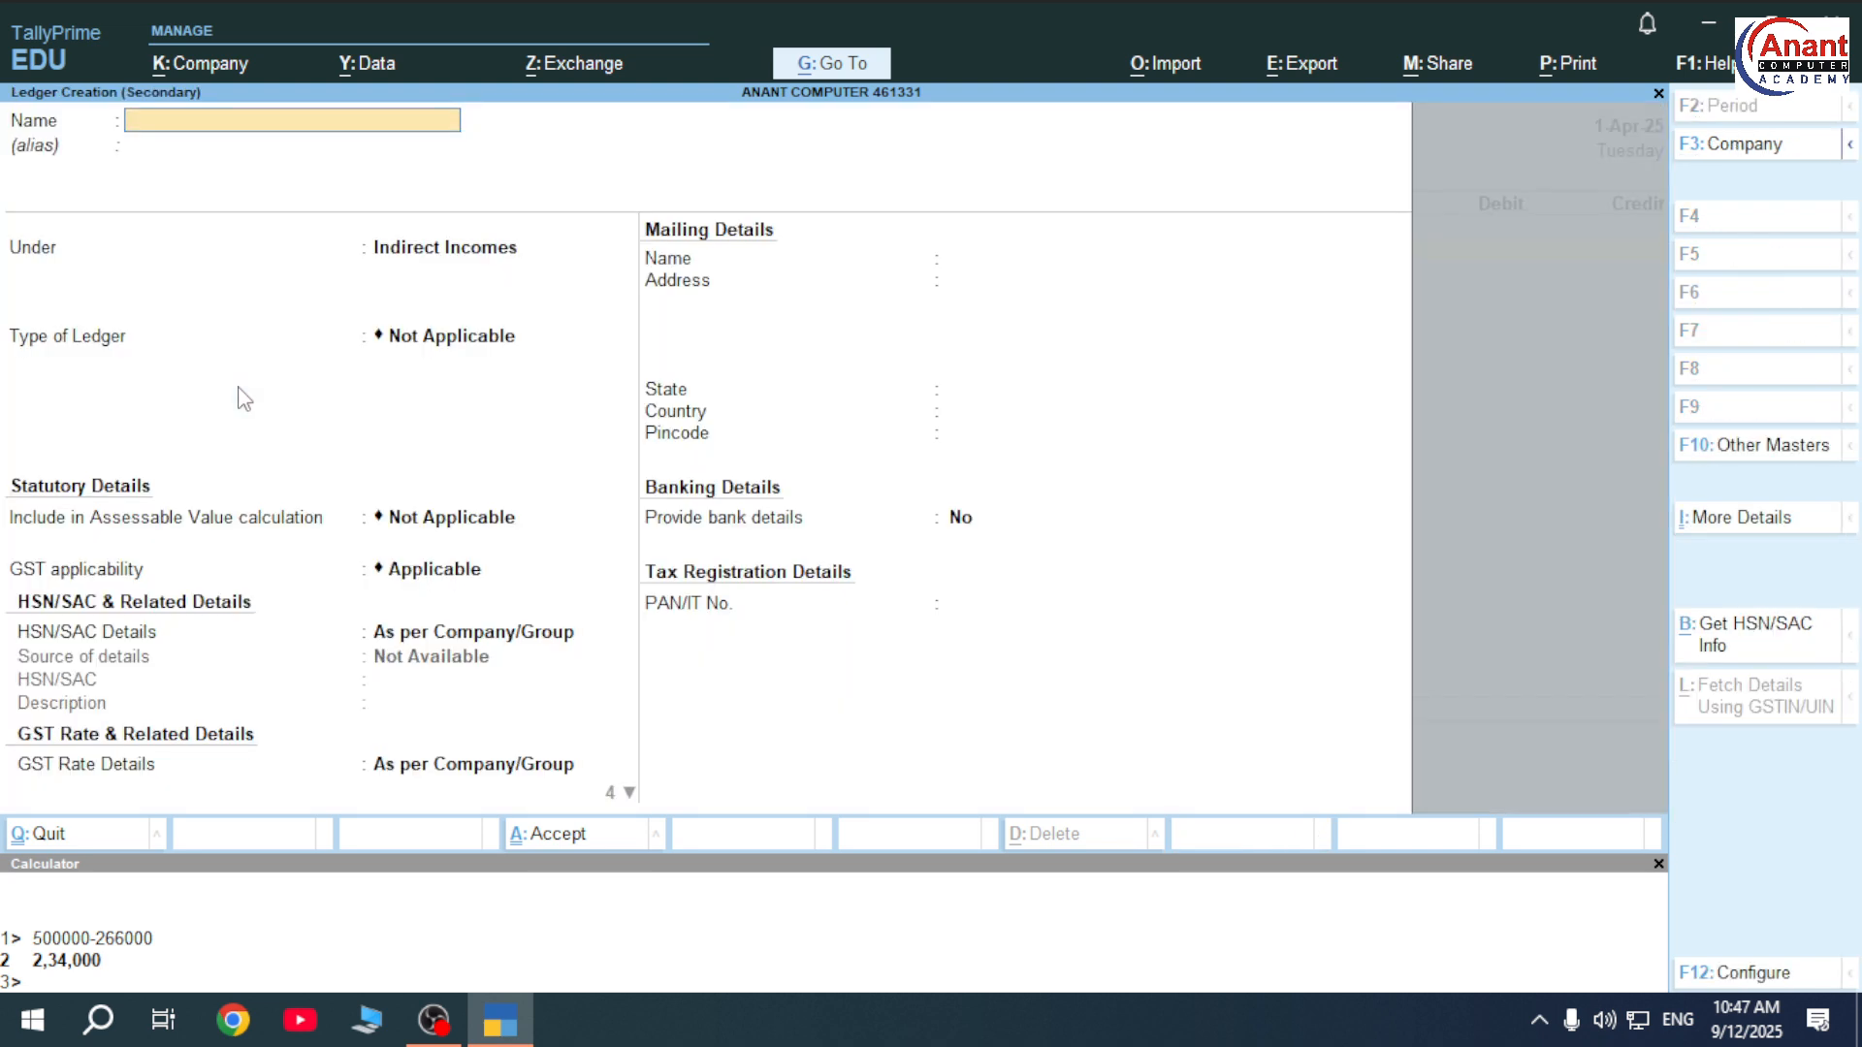
text(CAPITAL)
key(Return)
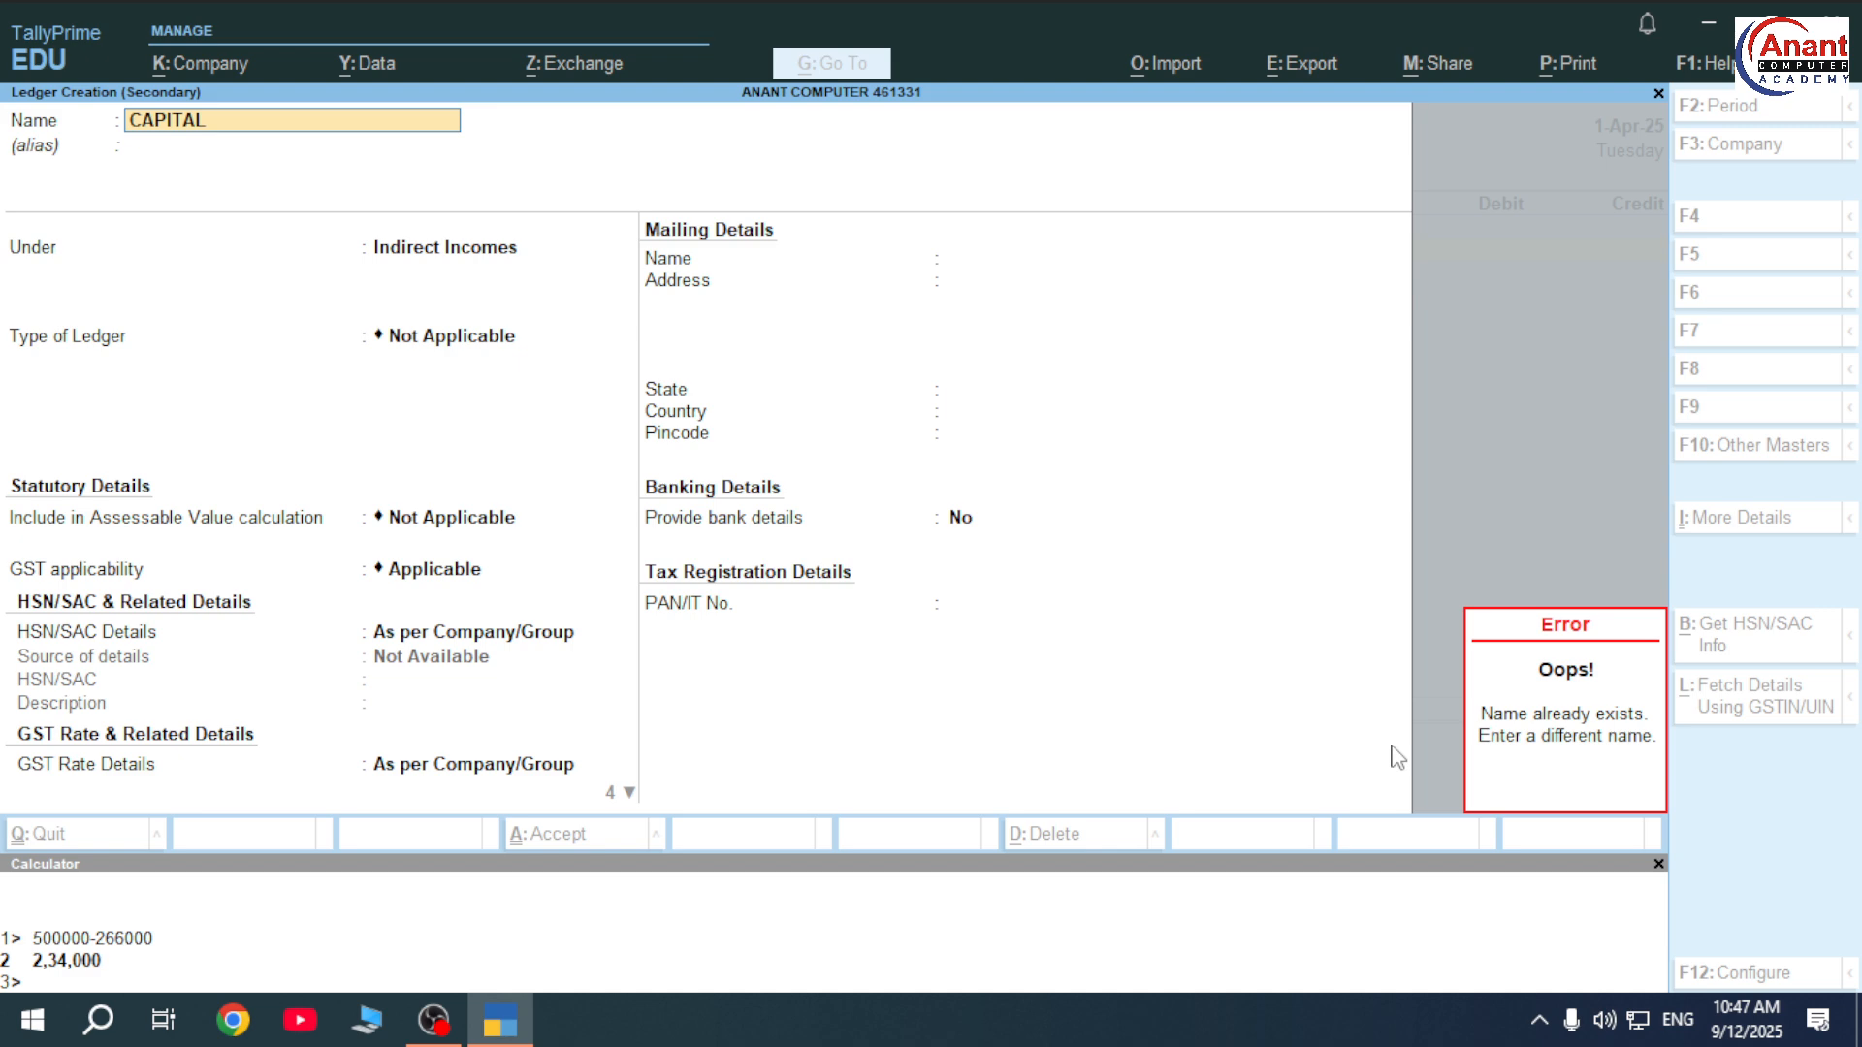
text(CAPITAL)
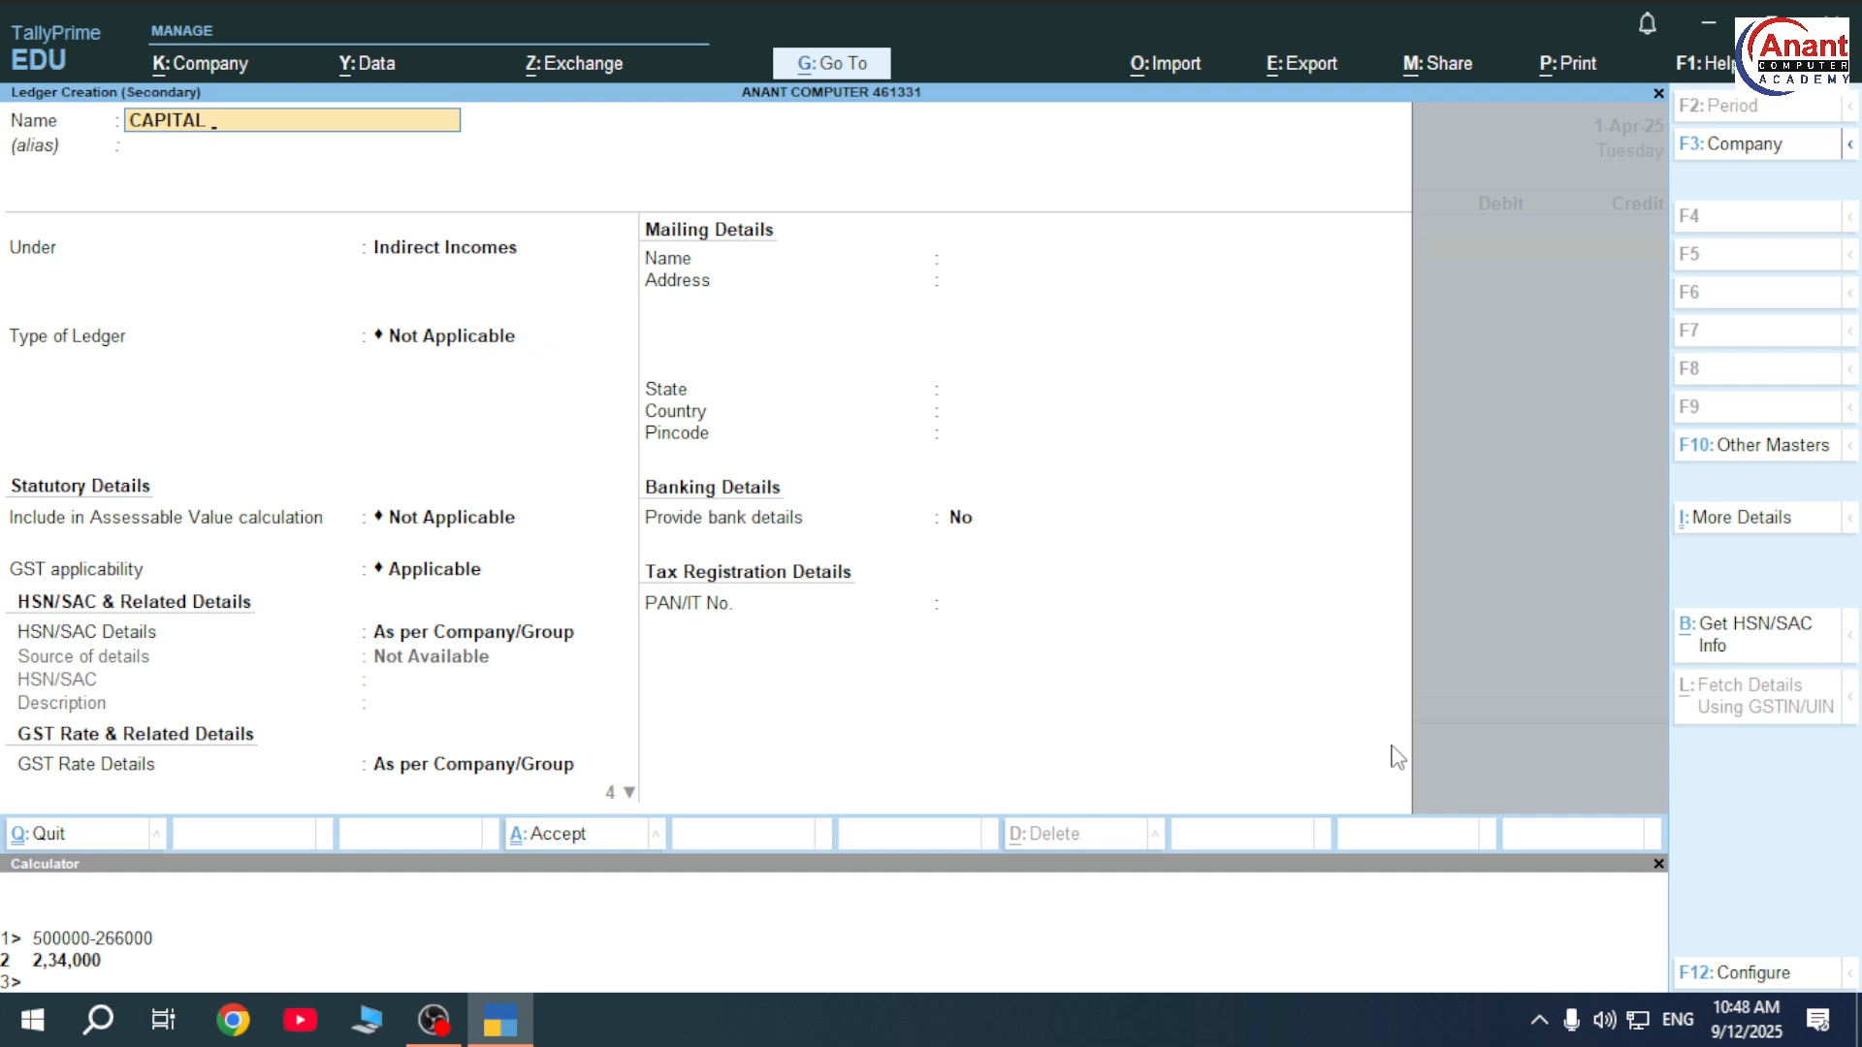
key(Return)
key(Return)
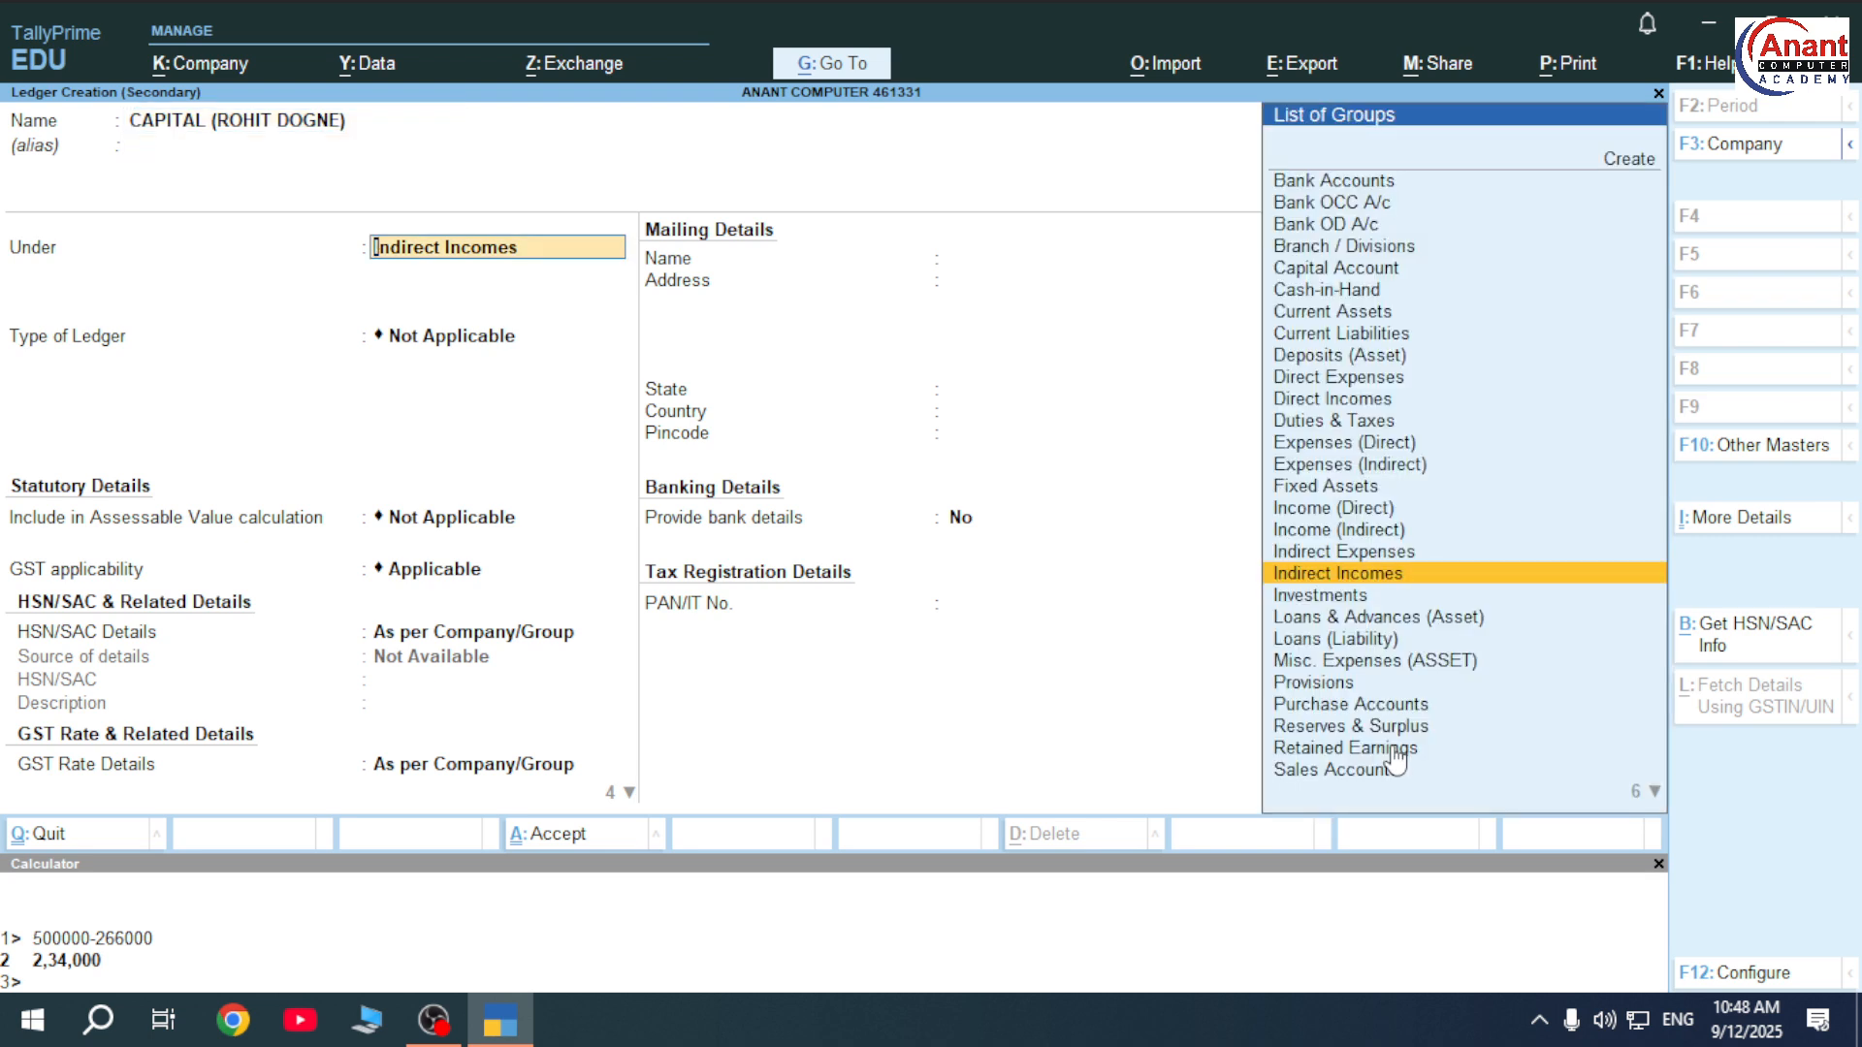
text(CAP)
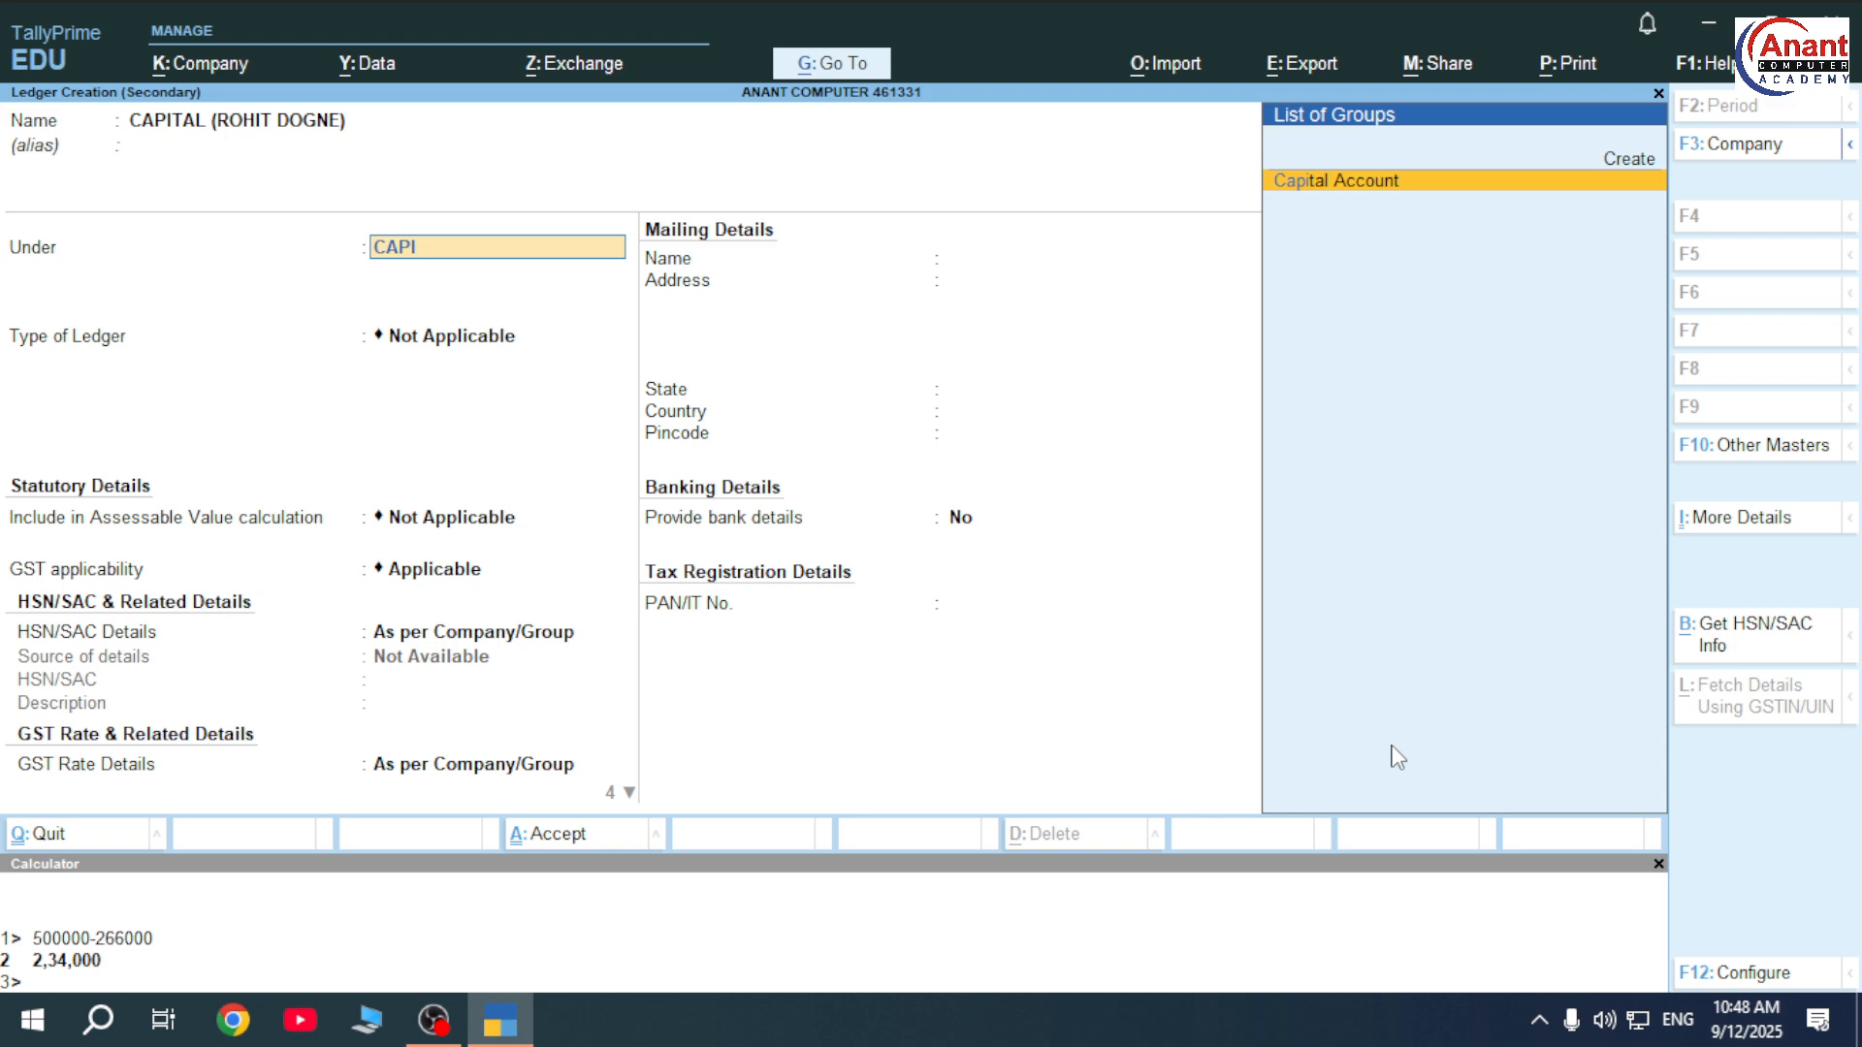
text(I)
key(Return)
key(ctrl+a)
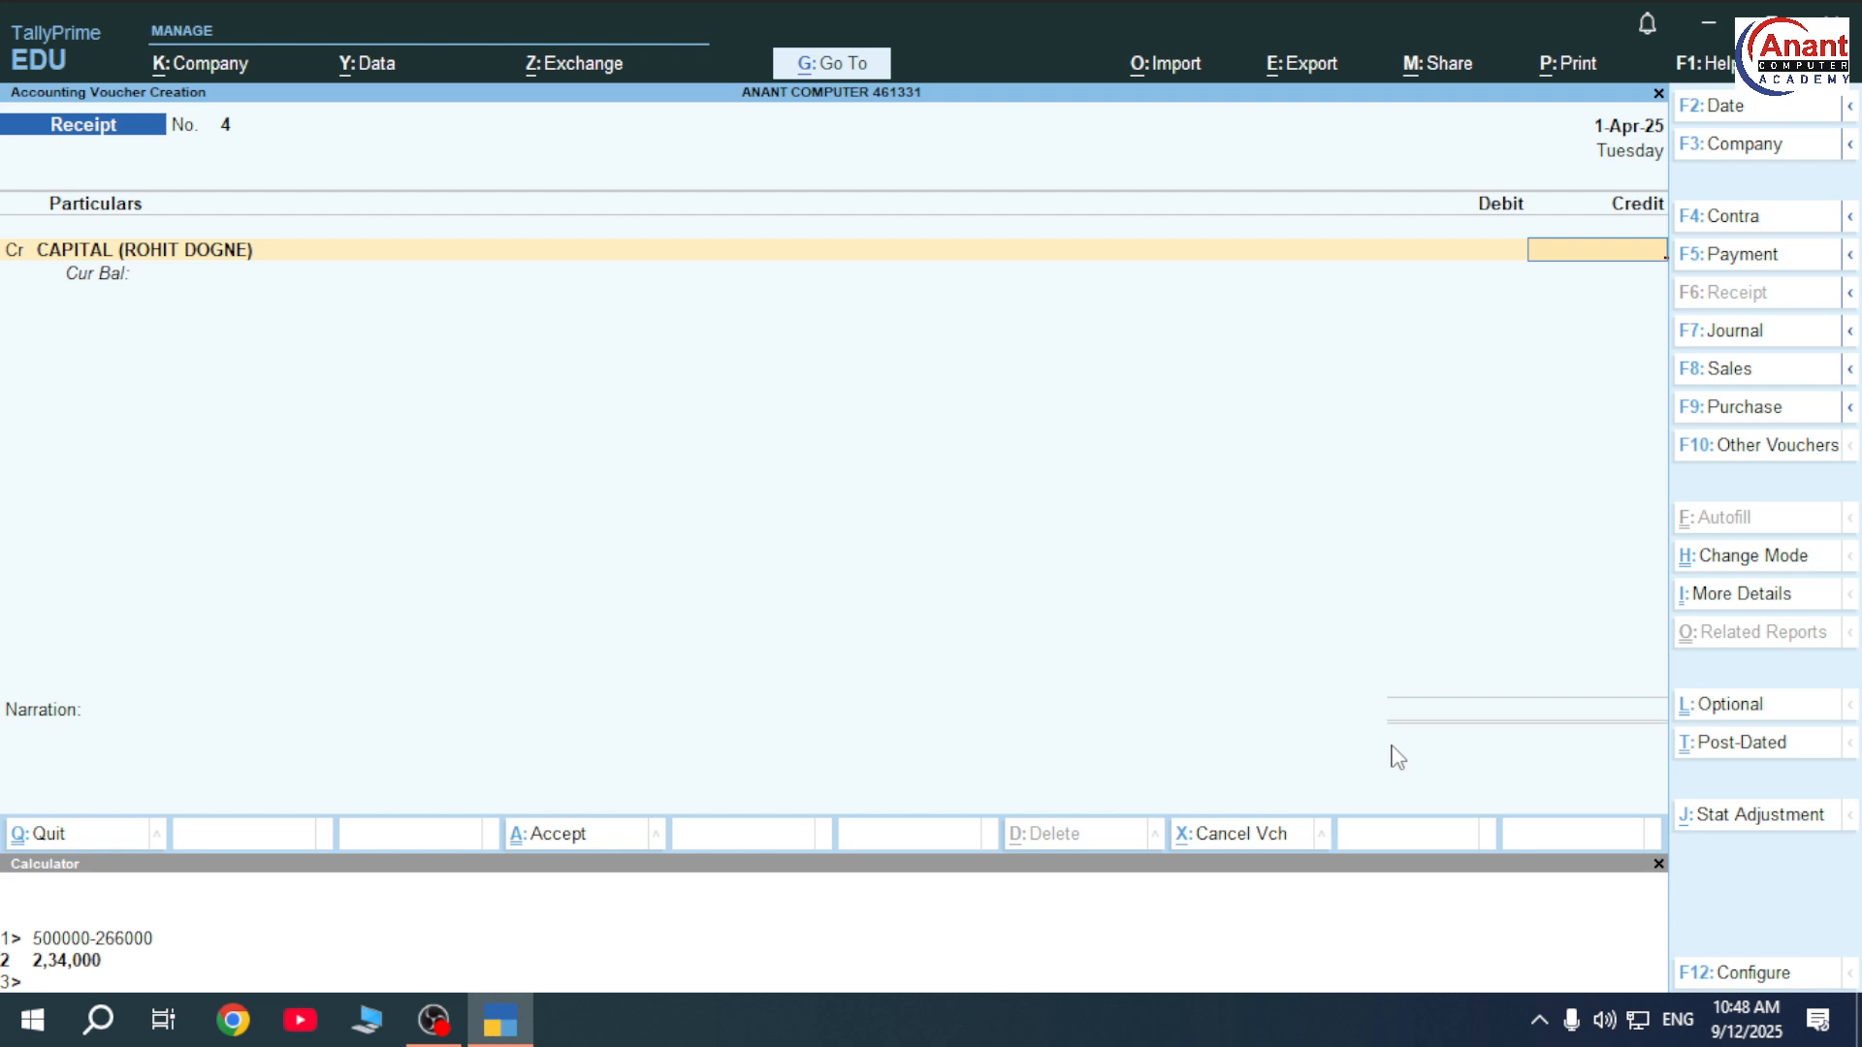
text(75000)
key(Return)
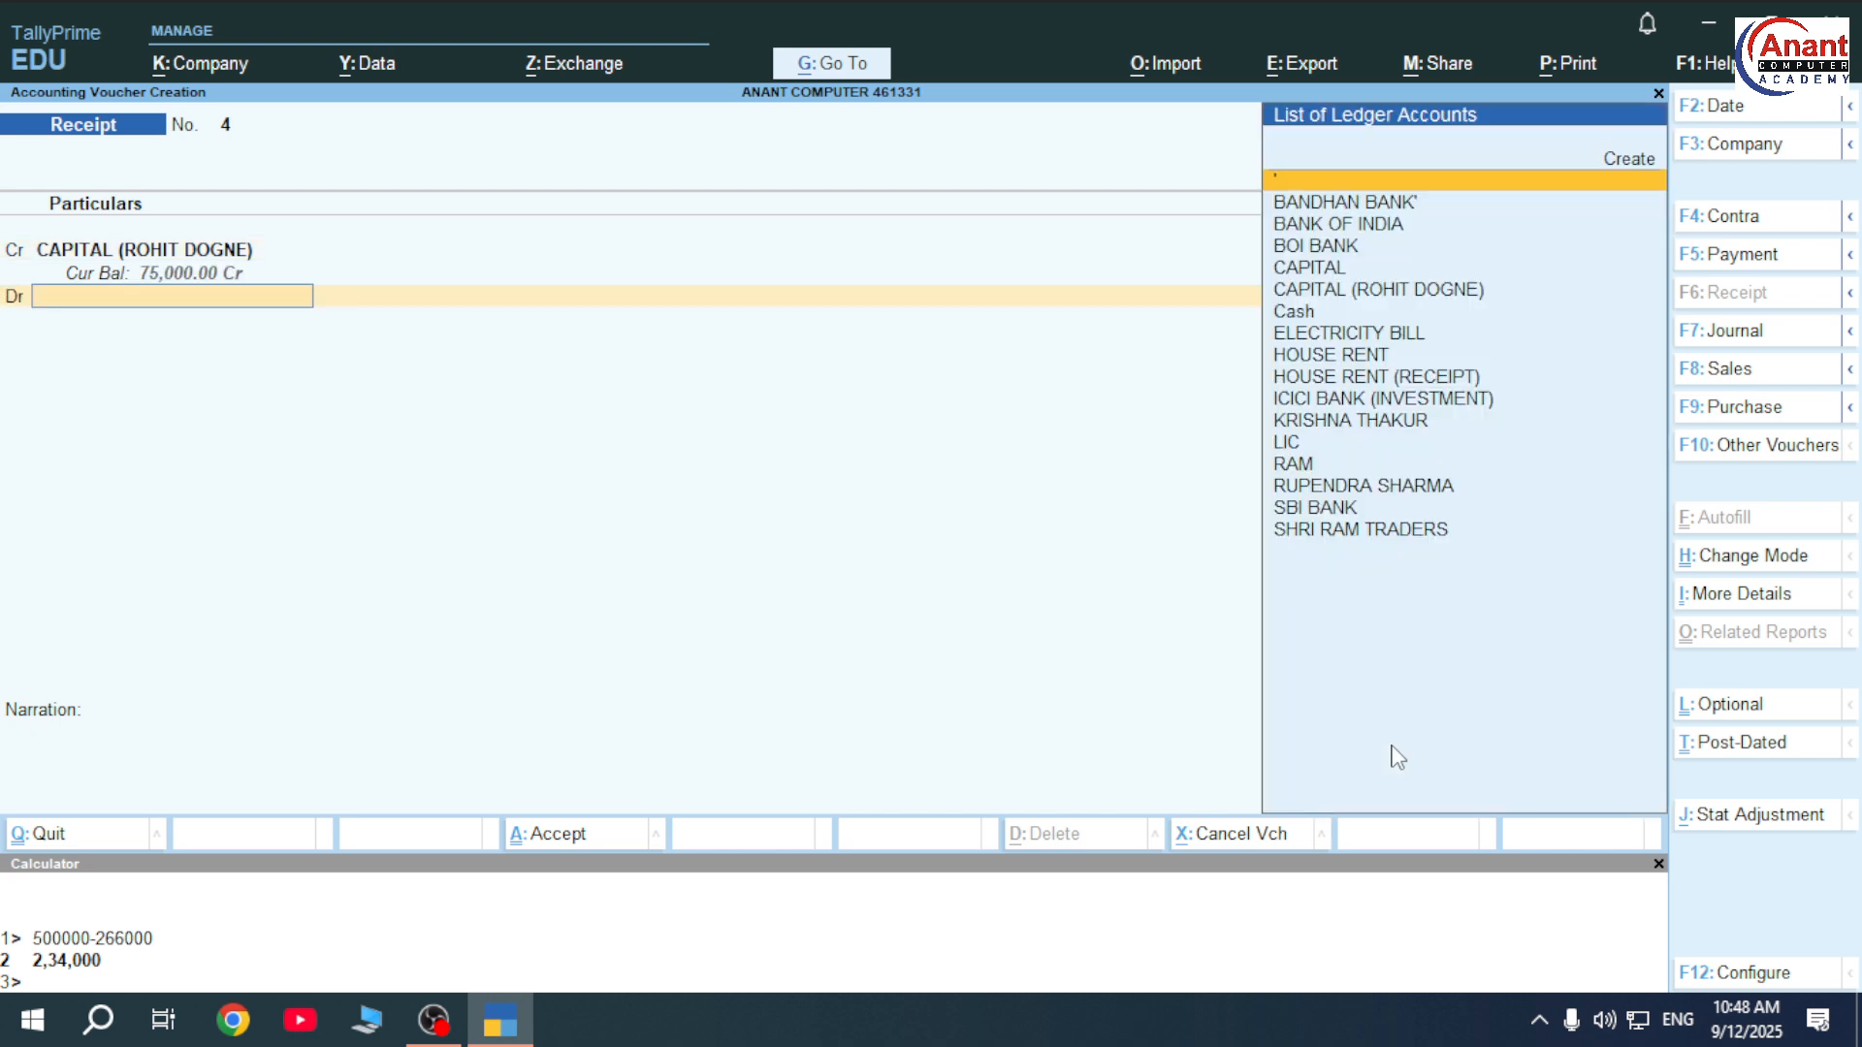
key(Down)
key(Down)
key(Down)
key(Down)
key(Down)
key(Down)
key(Return)
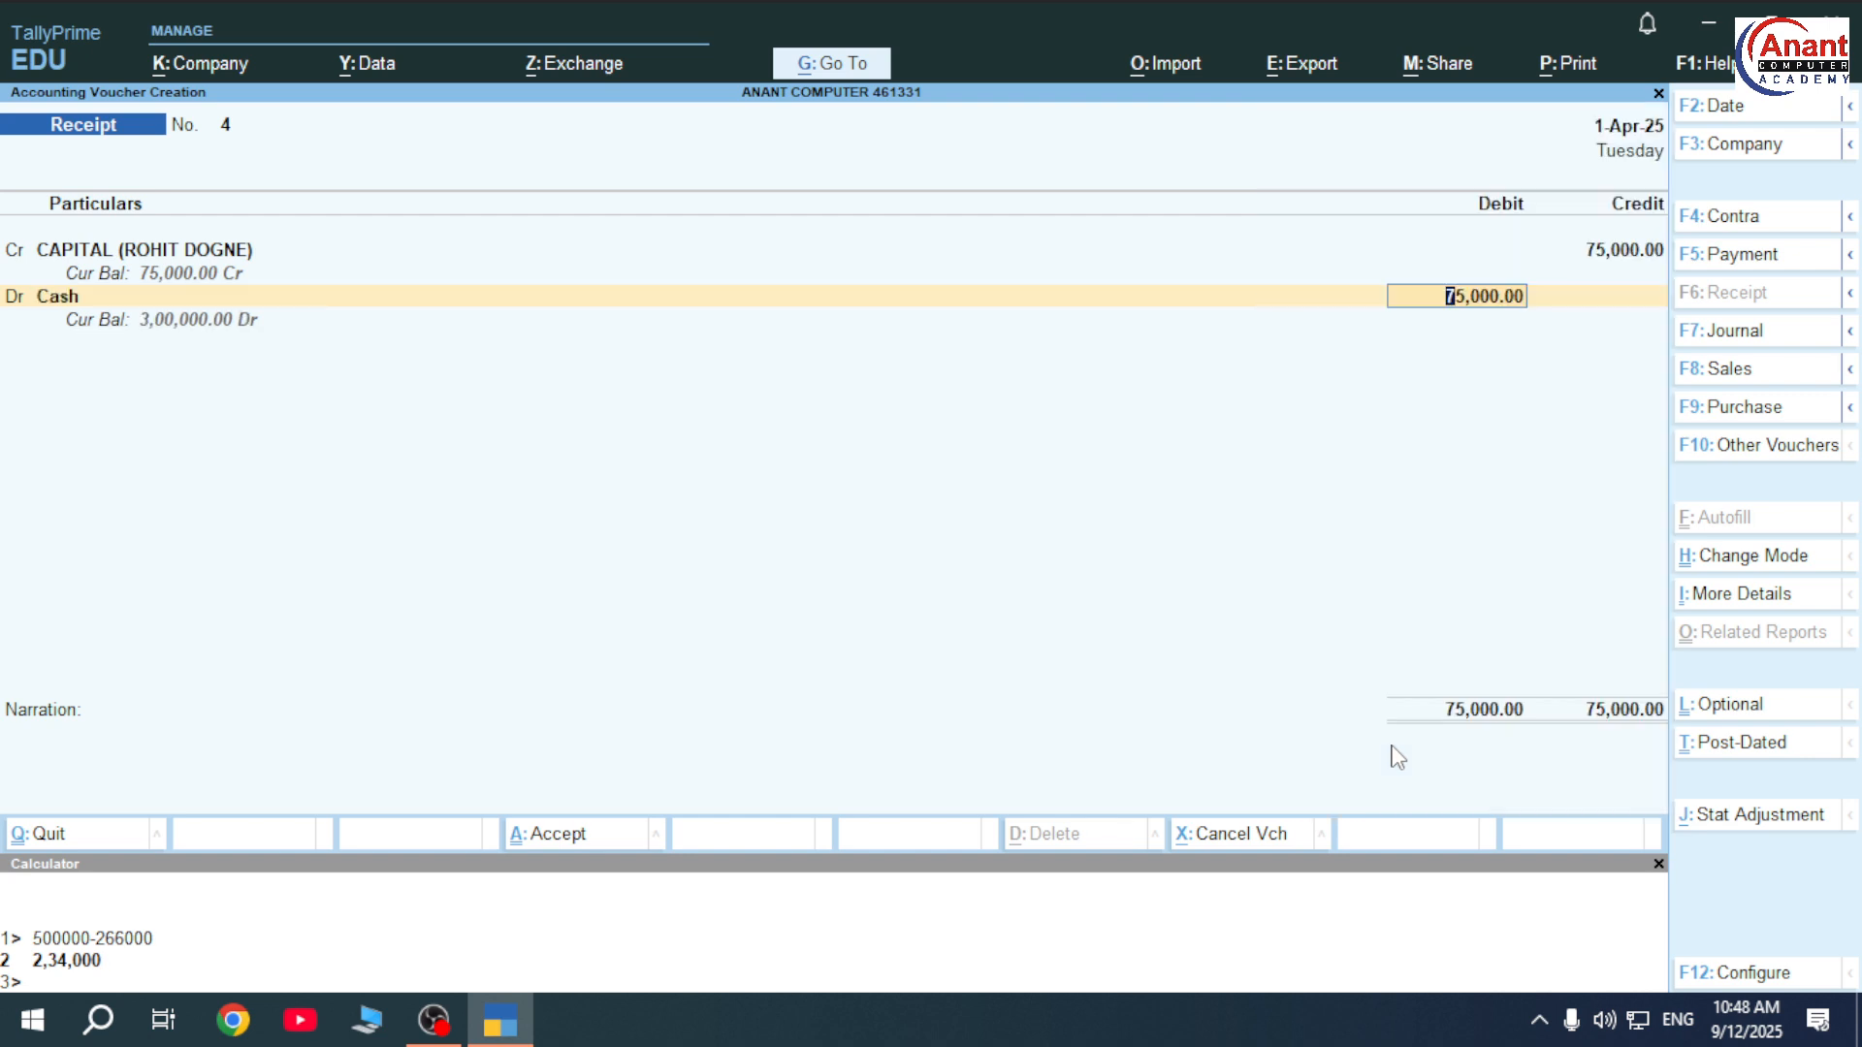
key(ctrl)
key(ctrl+a)
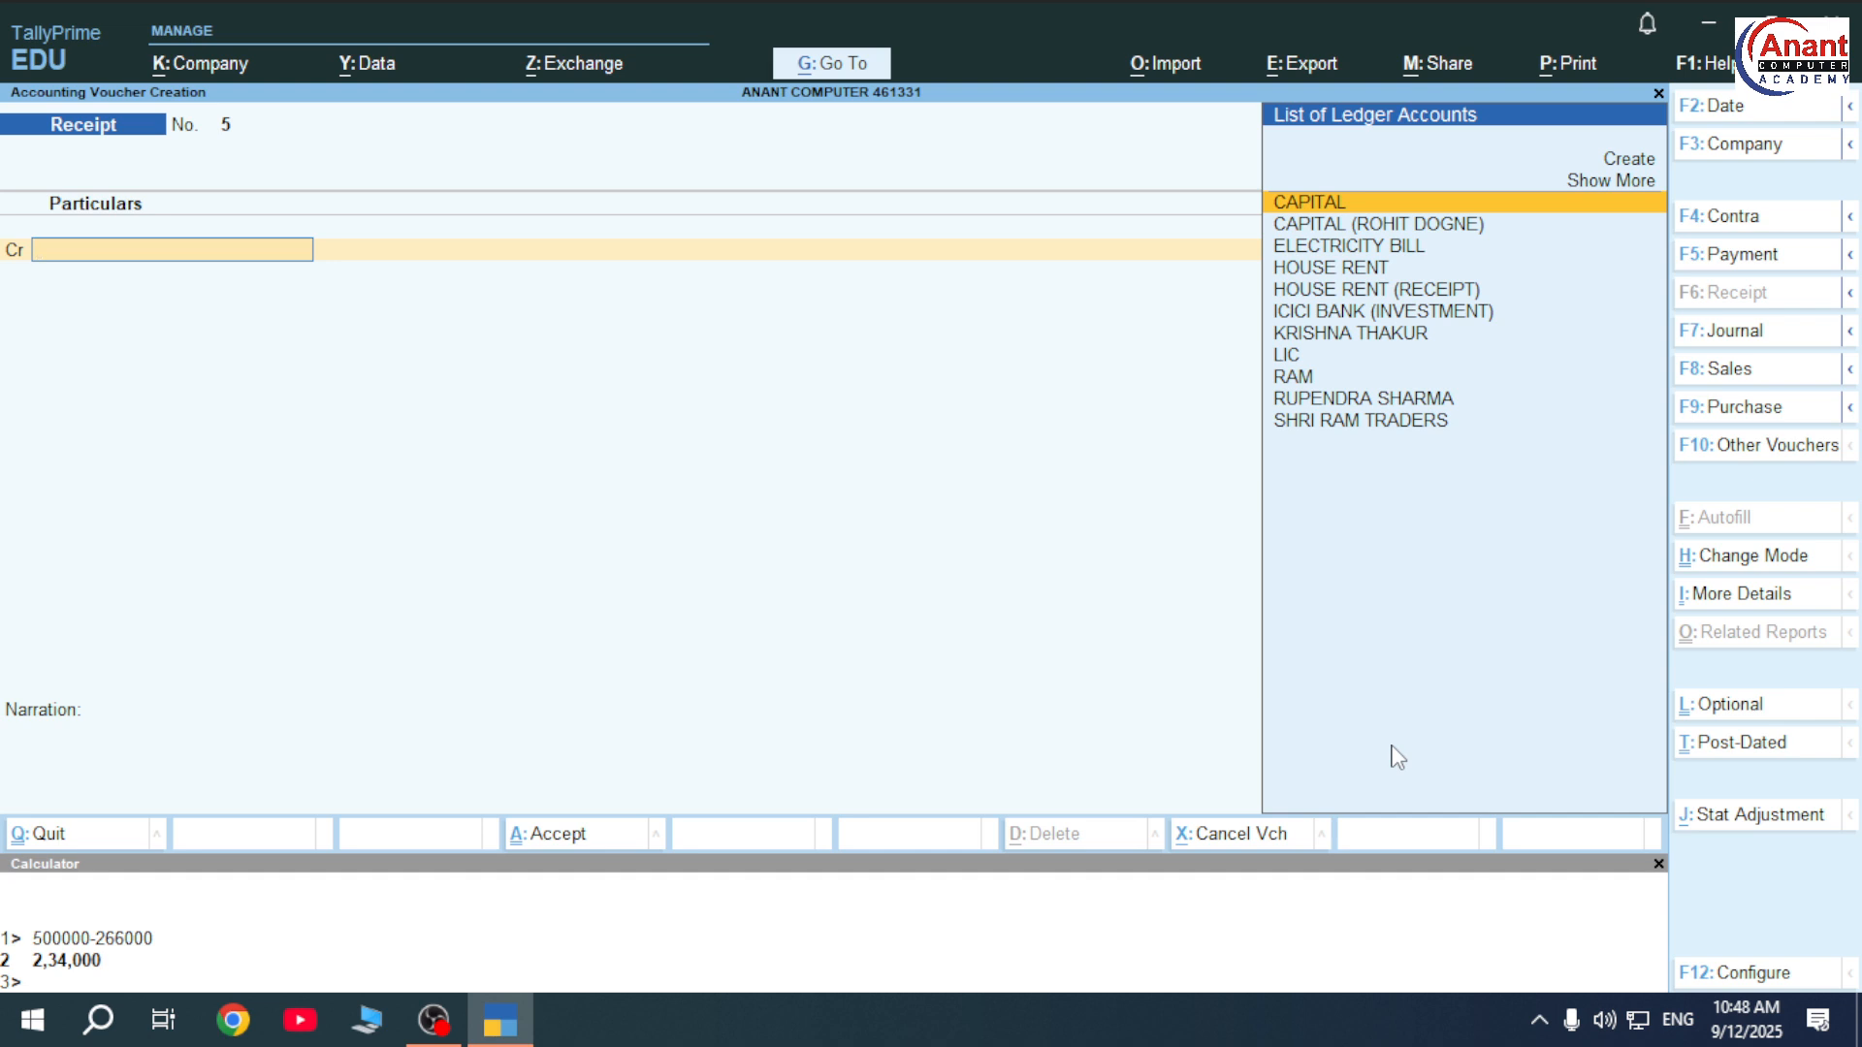
Page back through saved vouchers toward Receipt No. 1 (CAPITAL 5,00,000 in Cash).
key(Page_Up)
key(Page_Up)
key(Page_Up)
key(Page_Up)
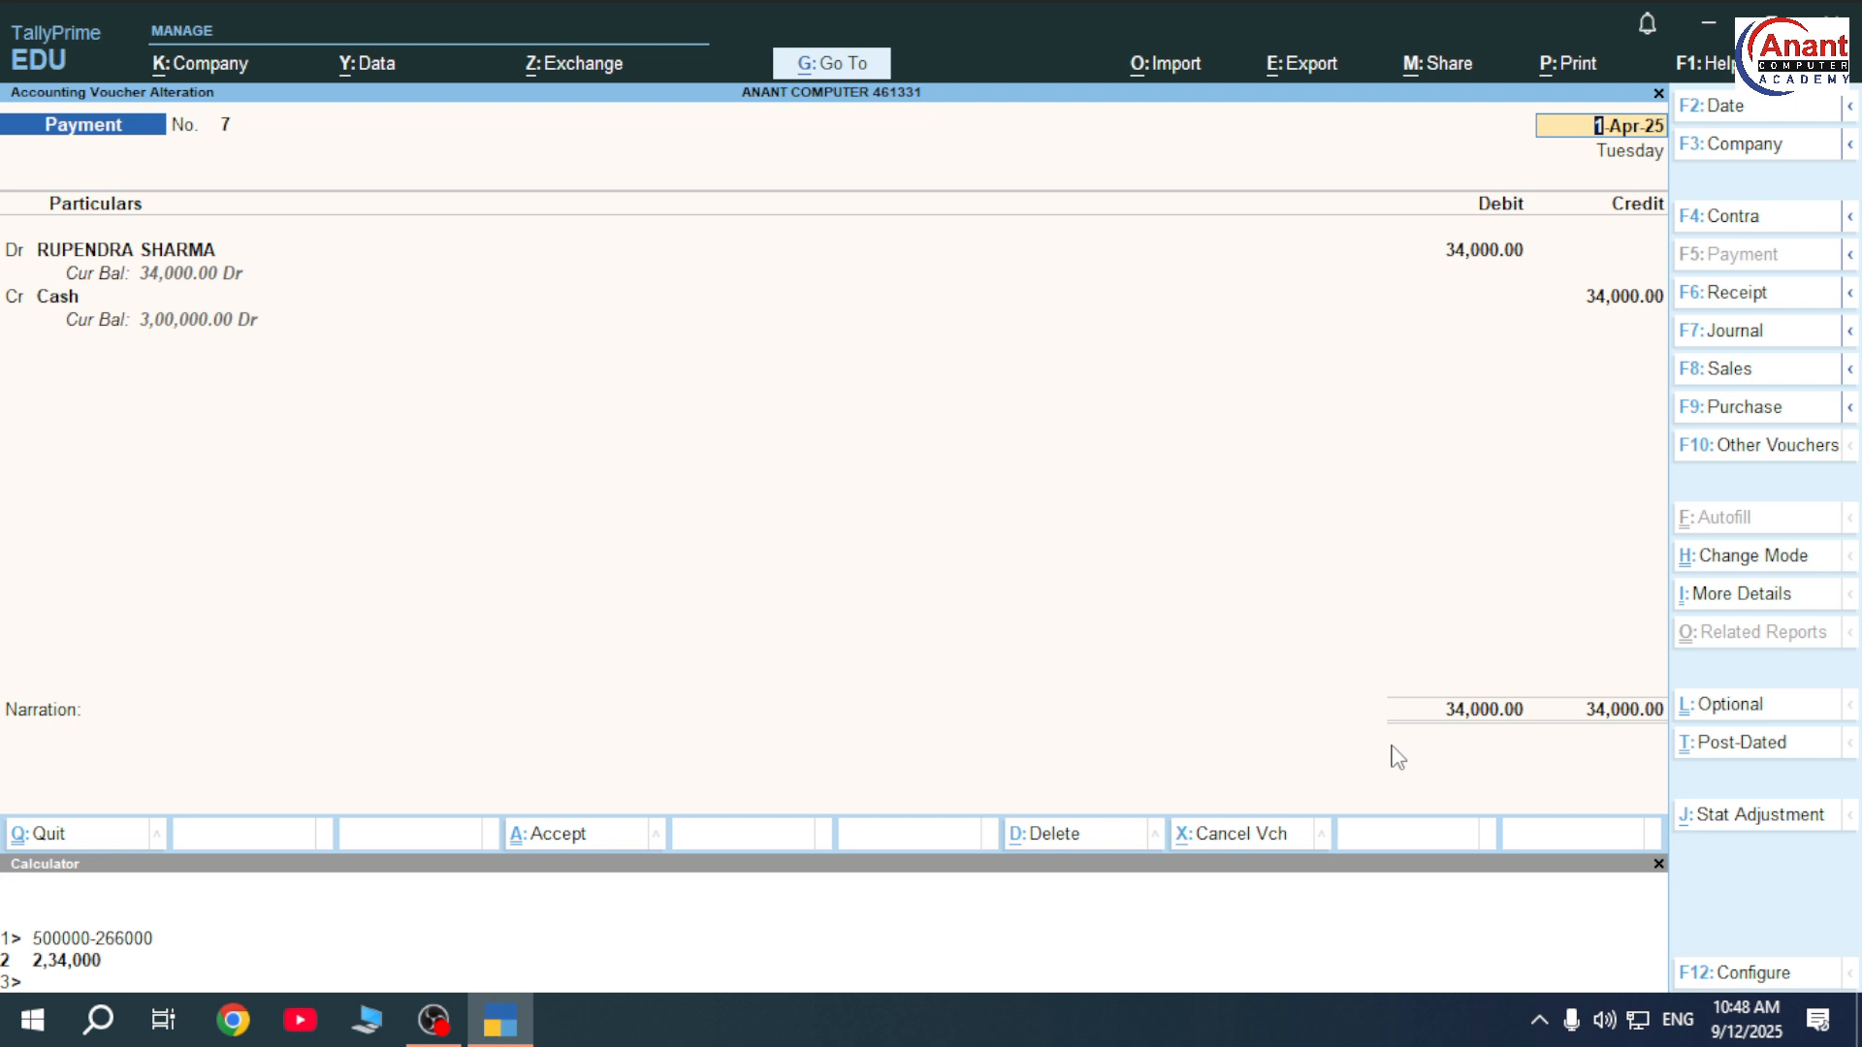
key(Page_Up)
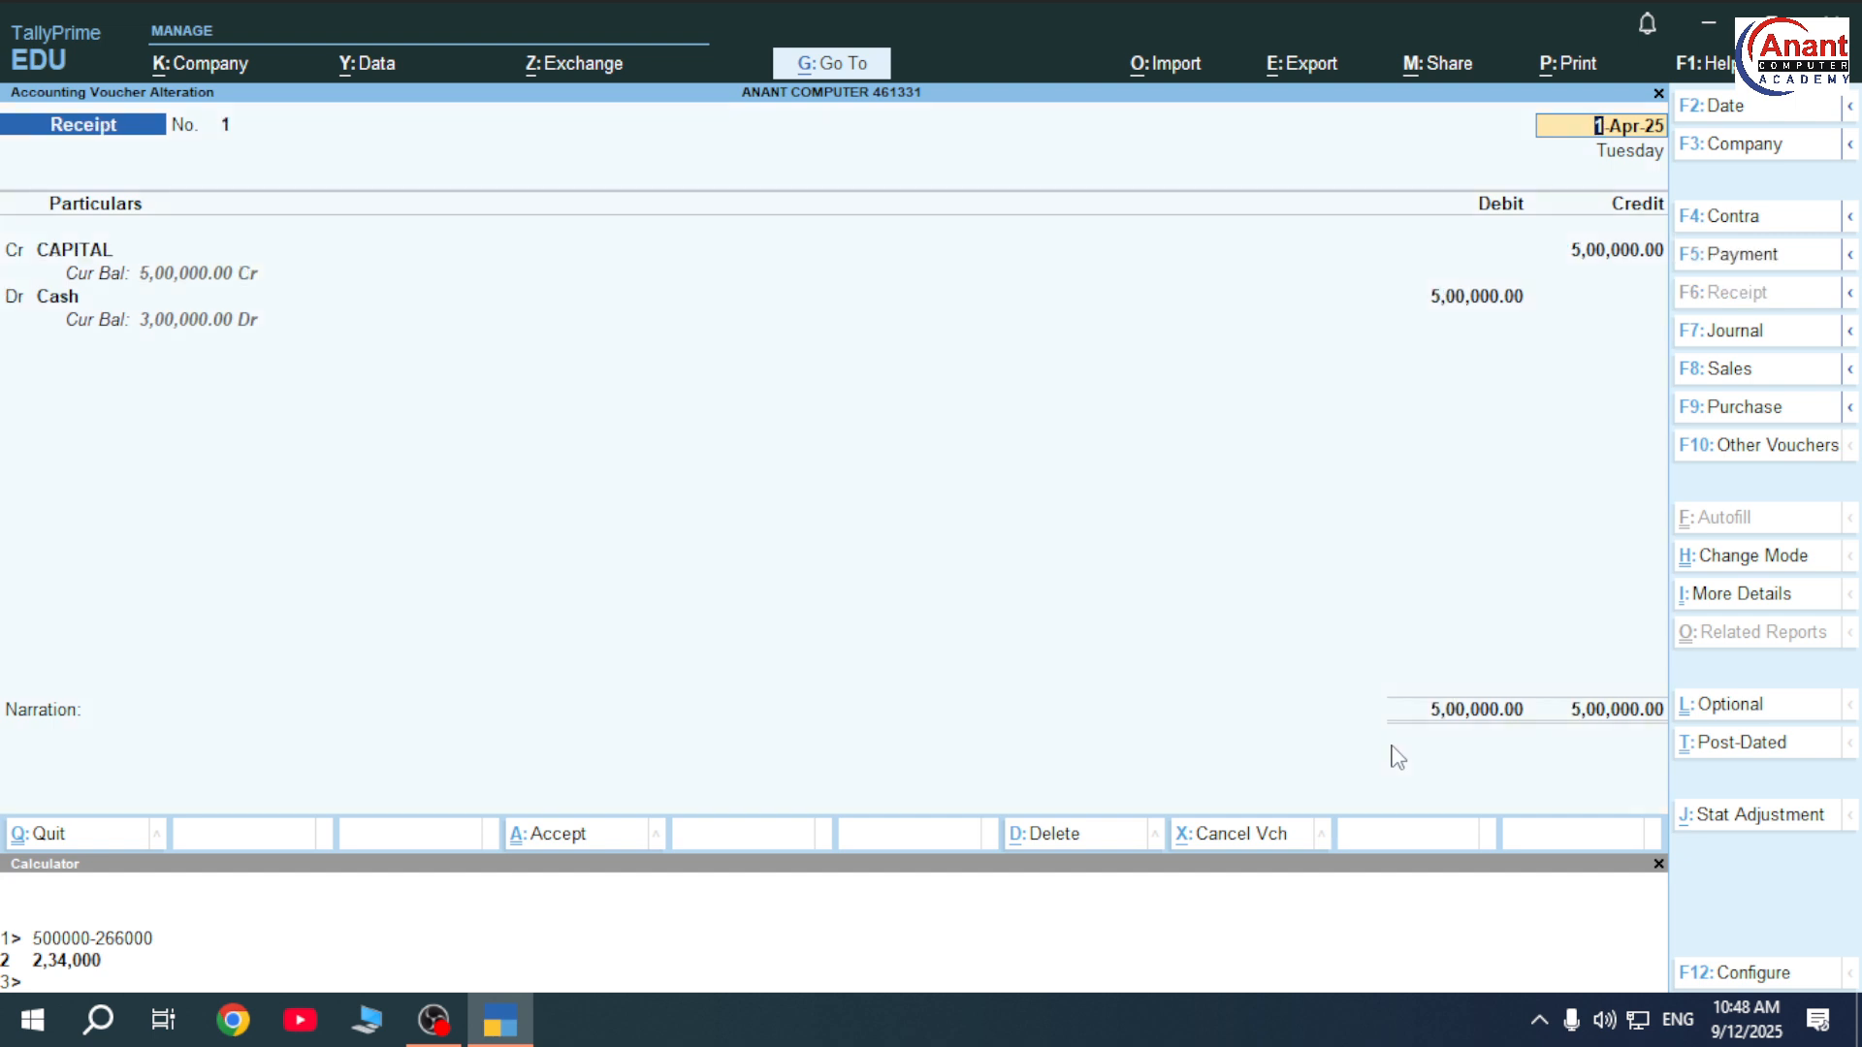